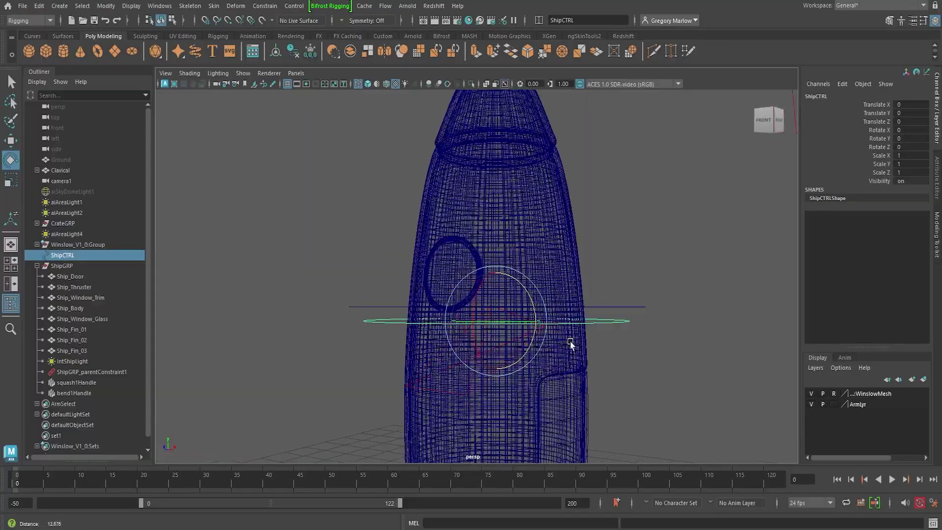
Step: Inspect the channels of the ship's squash1Handle and bend1Handle deformer handles
left_click(714, 336)
left_click_drag(659, 346, 658, 348, "alt")
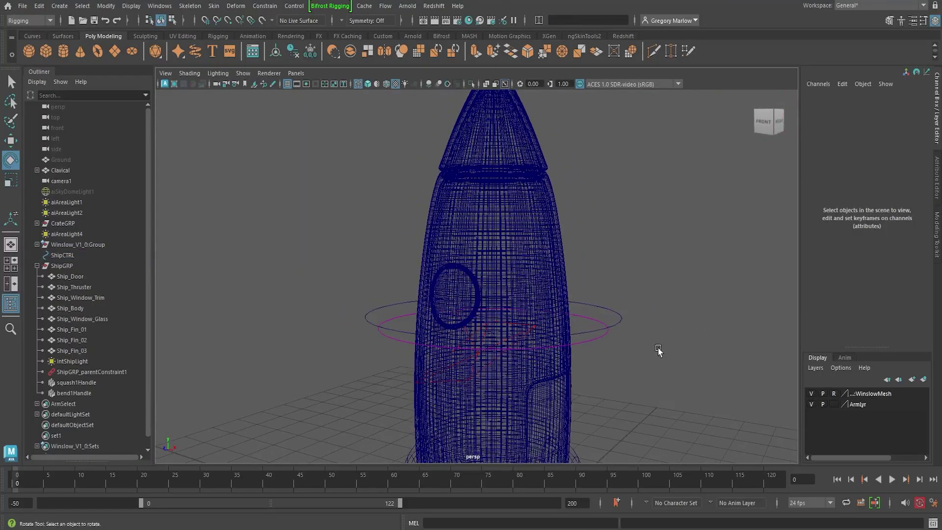
left_click(620, 320)
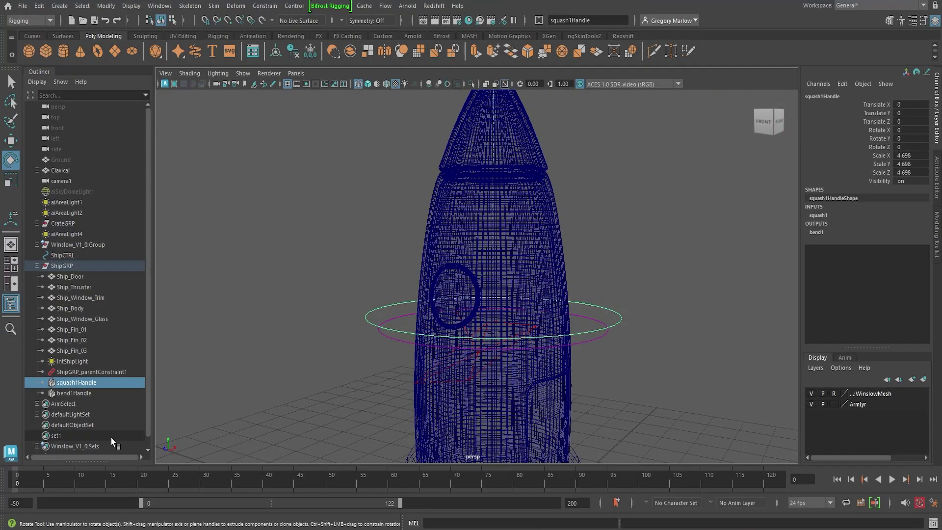
left_click(91, 393)
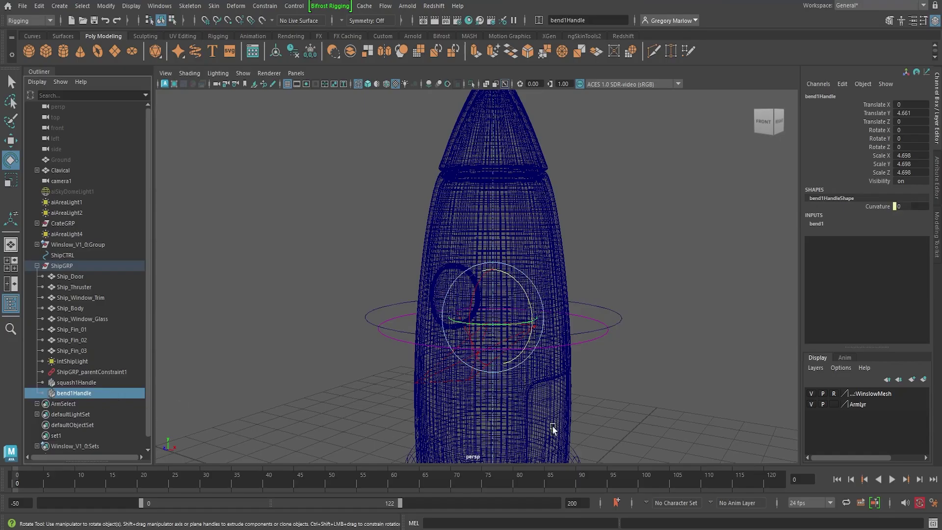
left_click_drag(553, 370, 516, 335, "alt")
left_click(530, 352)
left_click_drag(548, 375, 553, 414)
key("ctrl+z")
left_click(639, 319)
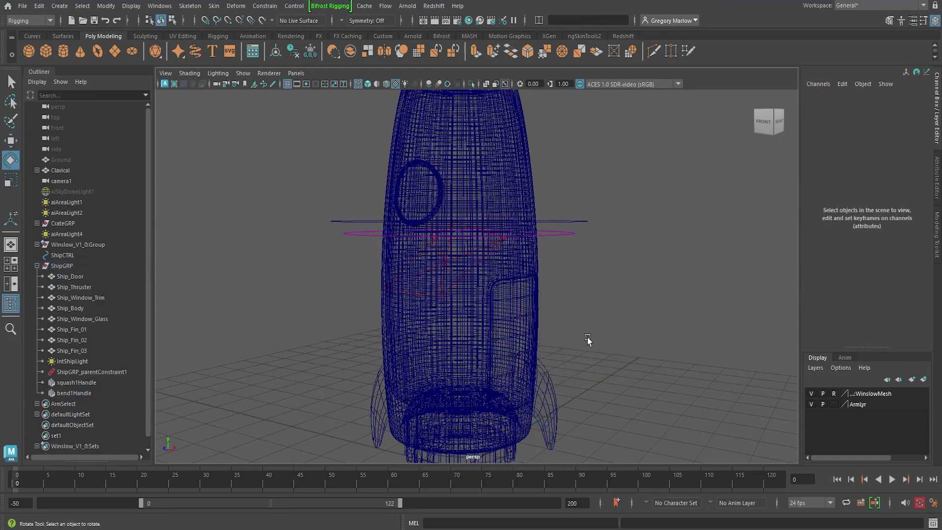
scroll(595, 382, "down", 5)
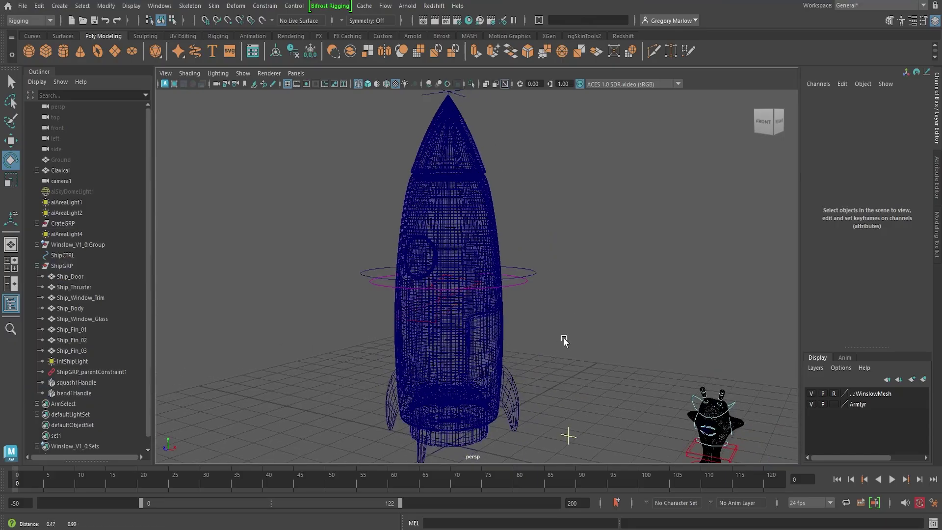
scroll(561, 340, "up", 5)
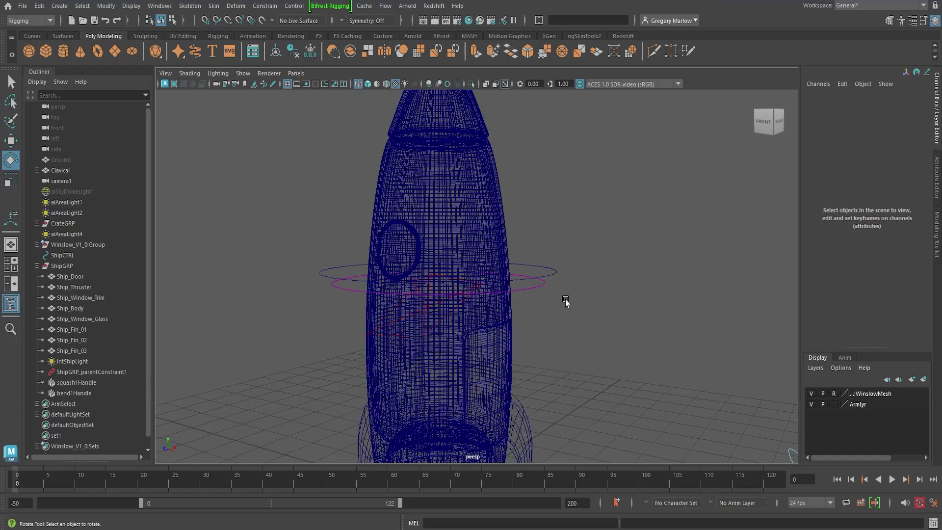
Step: Compare the channels of the ShipCTRL curve with those of the Ship_Body mesh
left_click(540, 288)
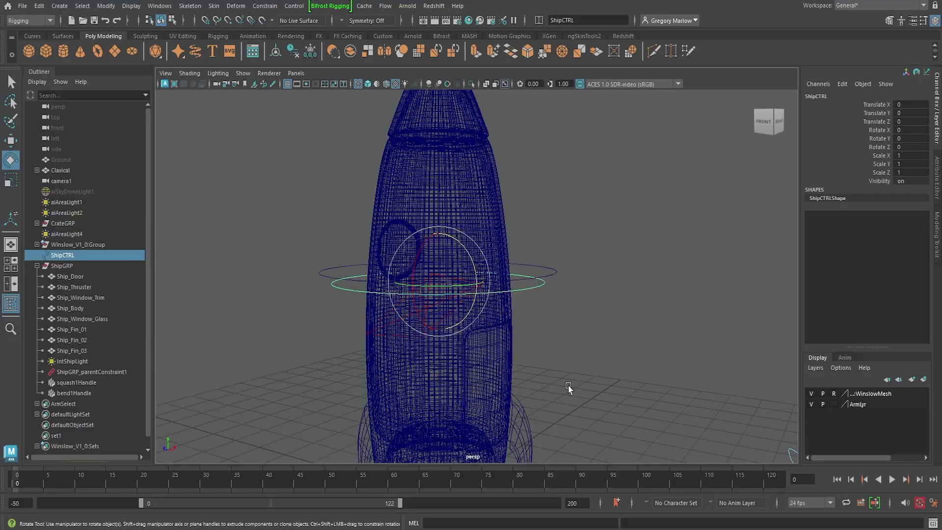
left_click(631, 386)
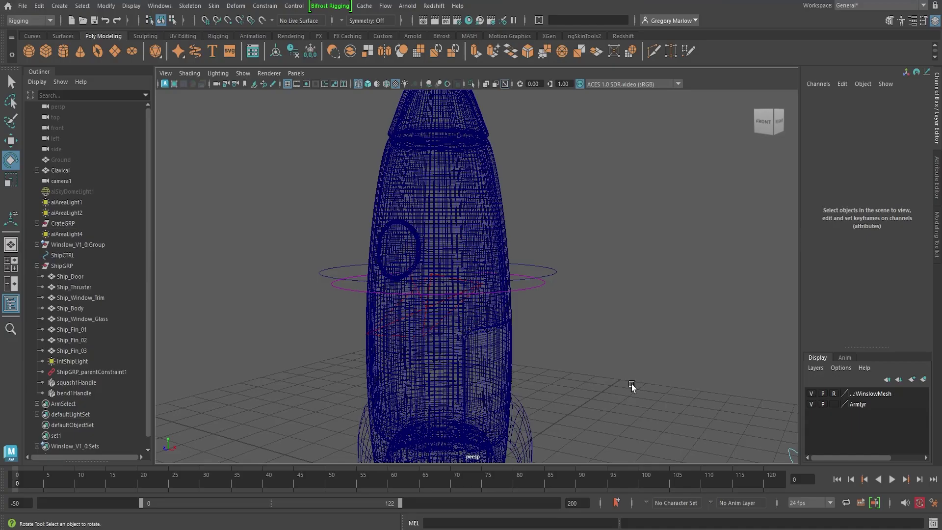
left_click(537, 289)
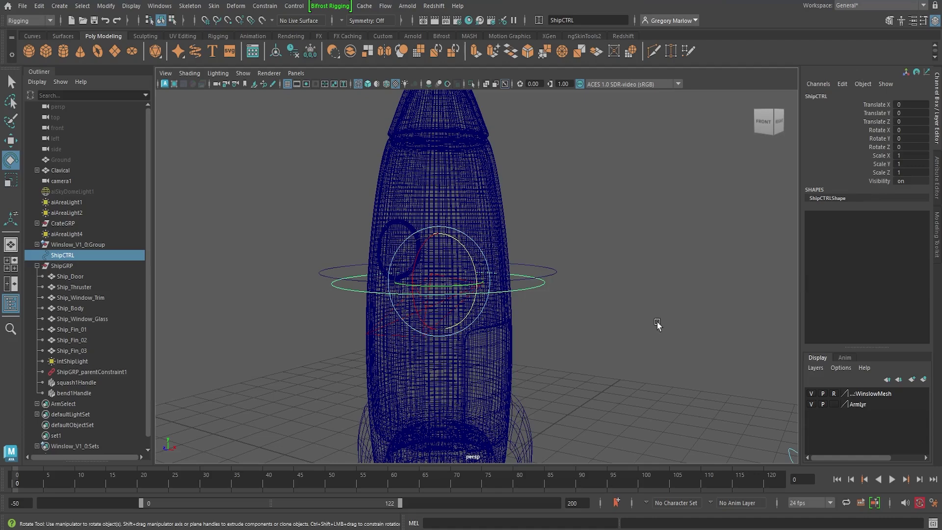
left_click(491, 164)
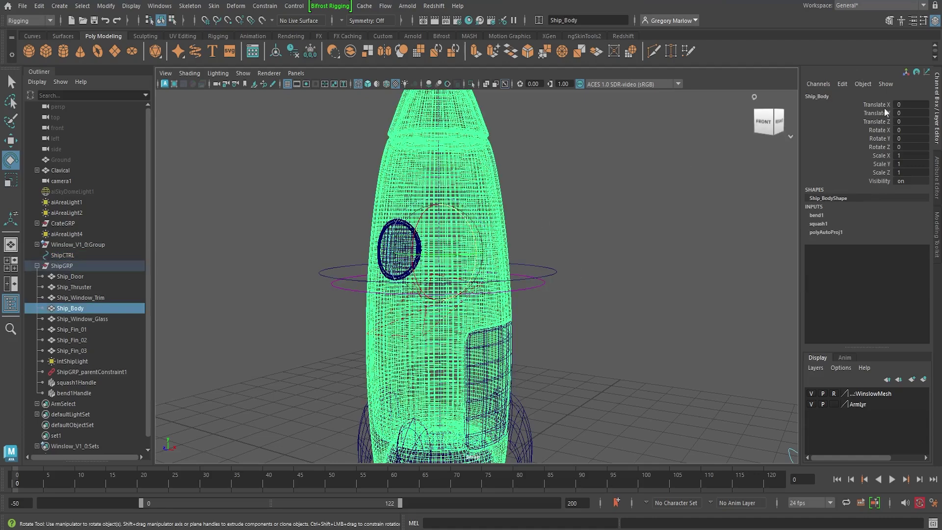
left_click(562, 285)
left_click(540, 284)
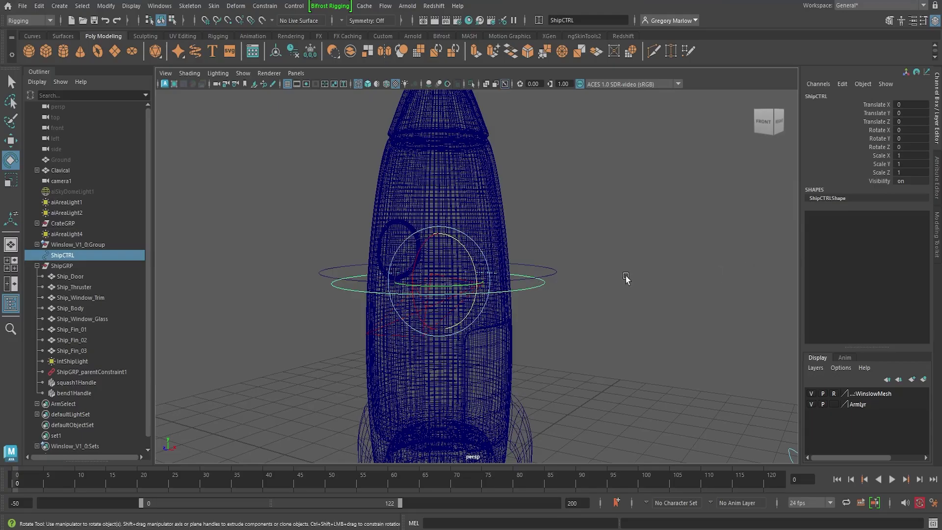
Step: Examine the extra attributes on the Winslow character's IKSpine3_M spine control
middle_click_drag(677, 300, 546, 259, "alt")
scroll(546, 258, "down", 3)
middle_click_drag(664, 273, 690, 196, "alt")
left_click(637, 308)
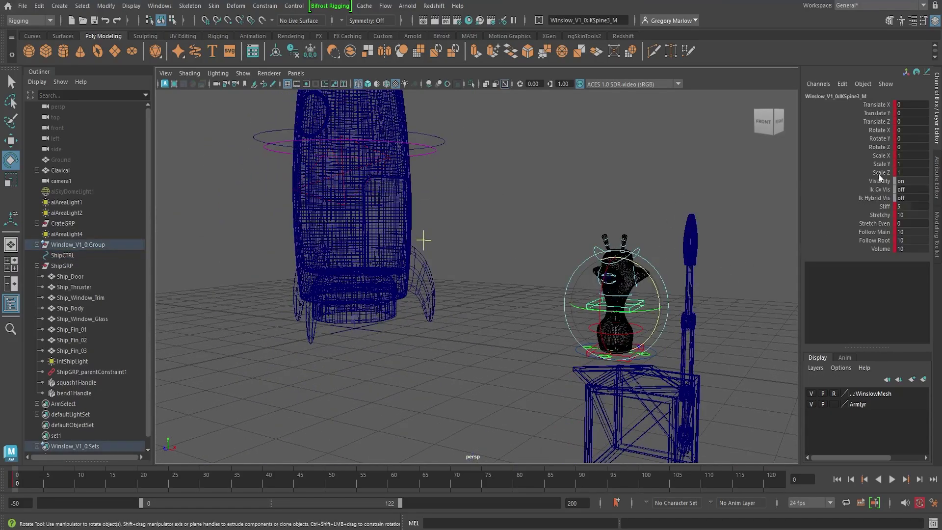
left_click(467, 185)
scroll(553, 204, "up", 5)
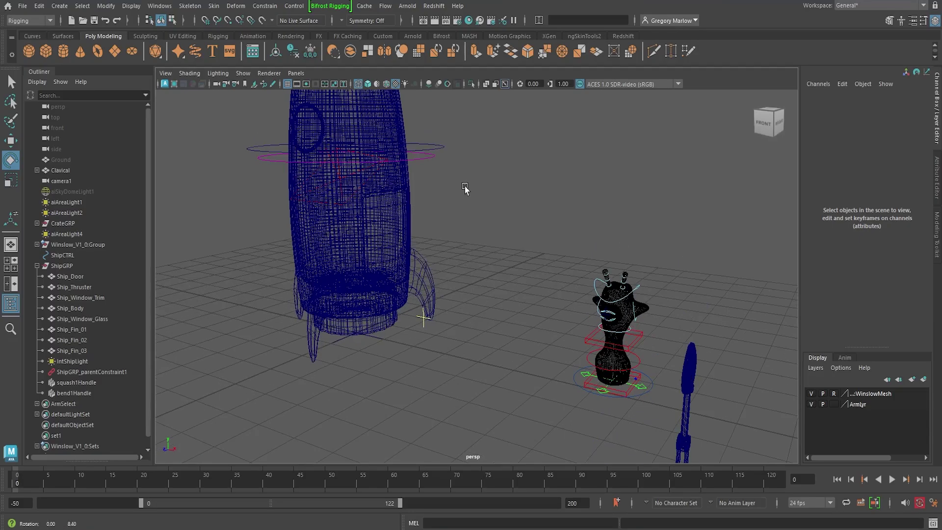
scroll(579, 240, "down", 3)
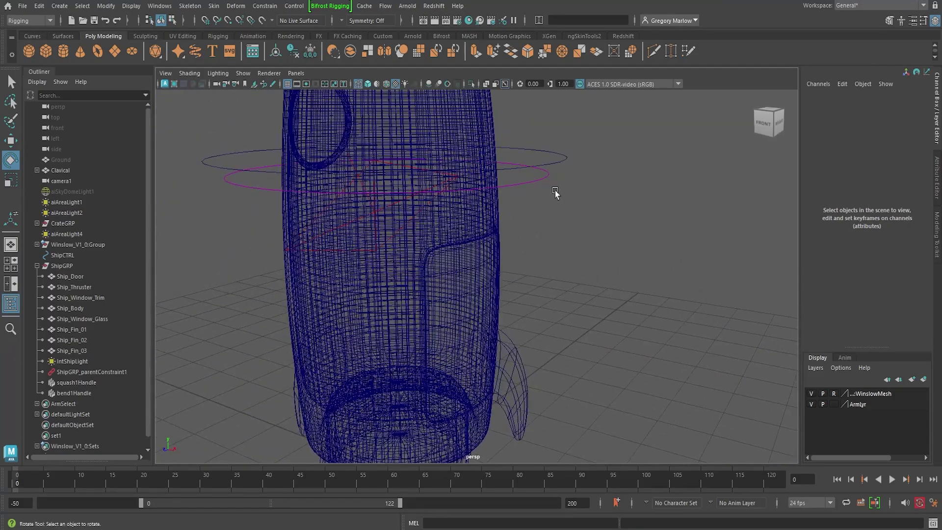
Step: Display the scene with textured shading and add a keyable float attribute named Door to ShipCTRL
left_click(545, 177)
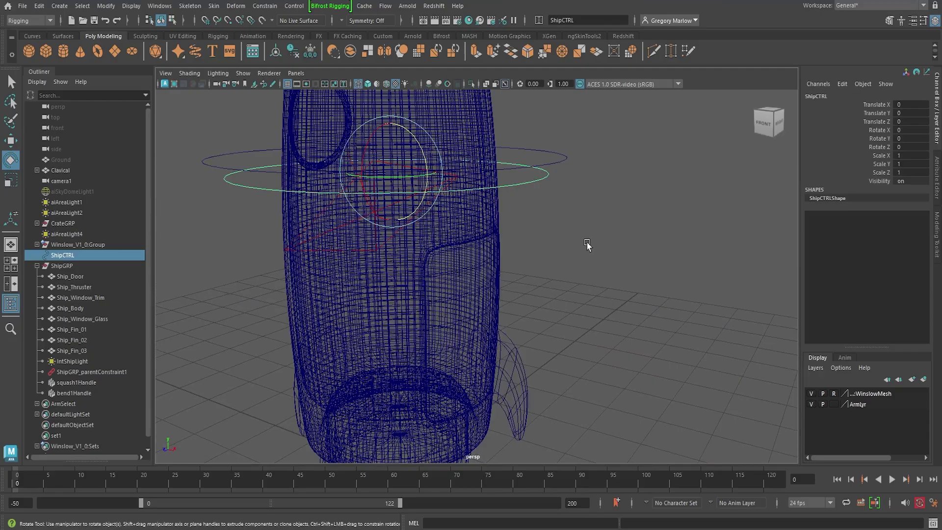
key("6")
scroll(539, 246, "down", 2)
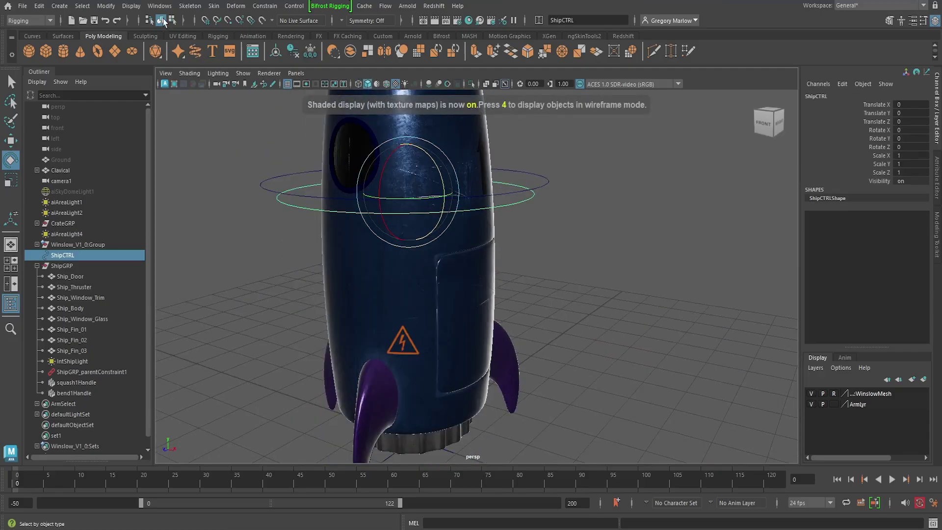
left_click(106, 6)
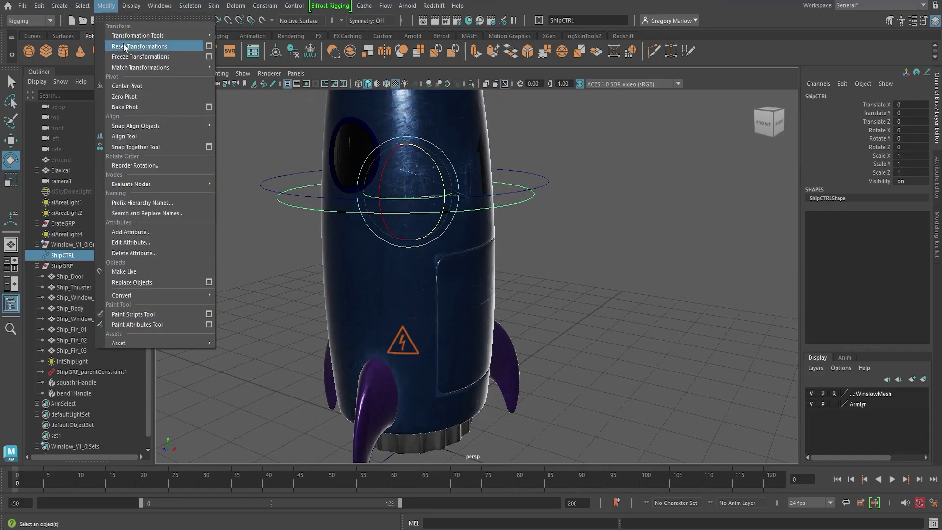
left_click(129, 236)
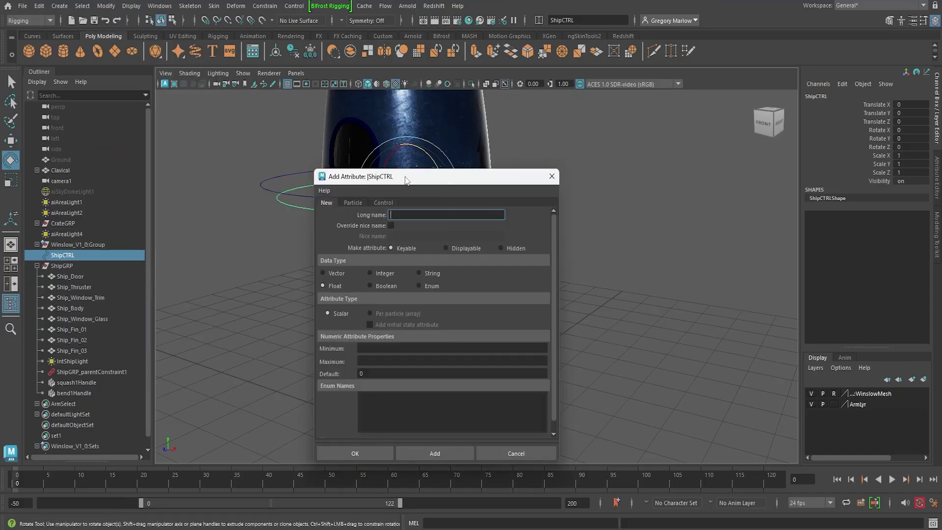
left_click_drag(407, 181, 604, 112)
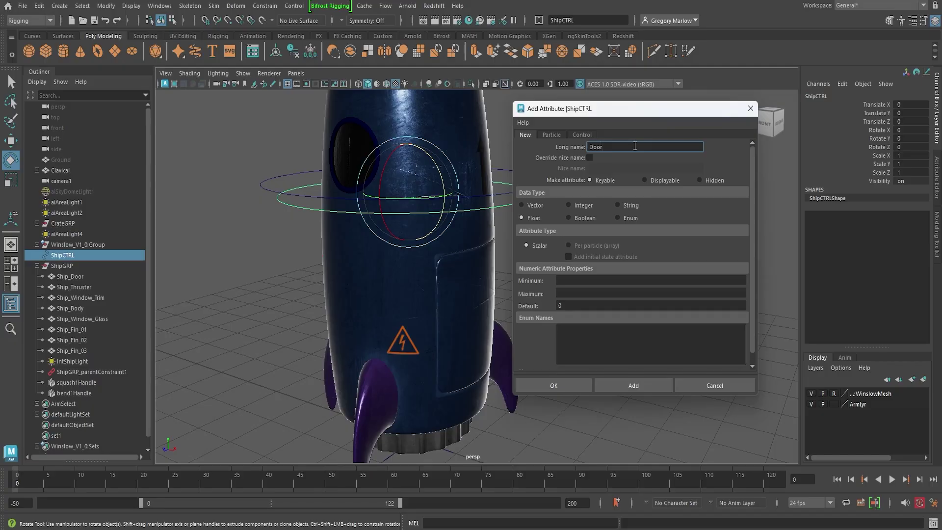
key("Return")
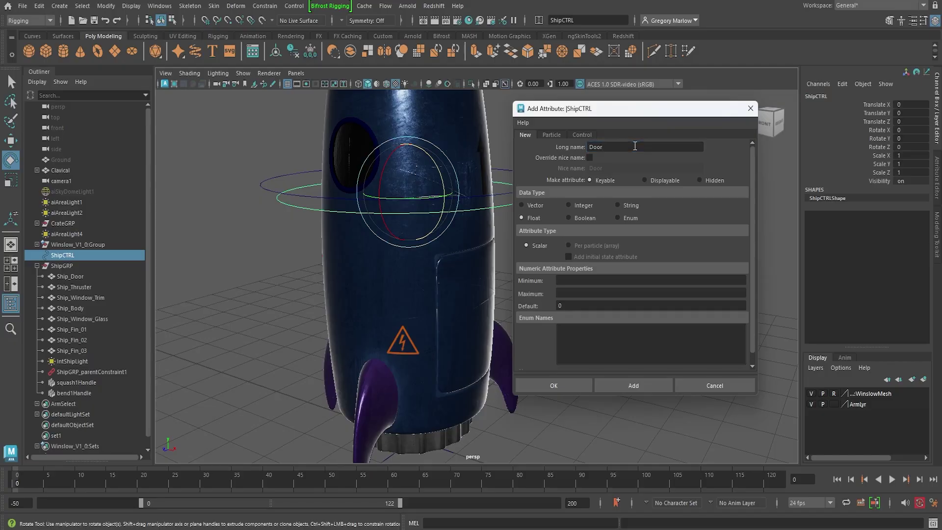
left_click(642, 385)
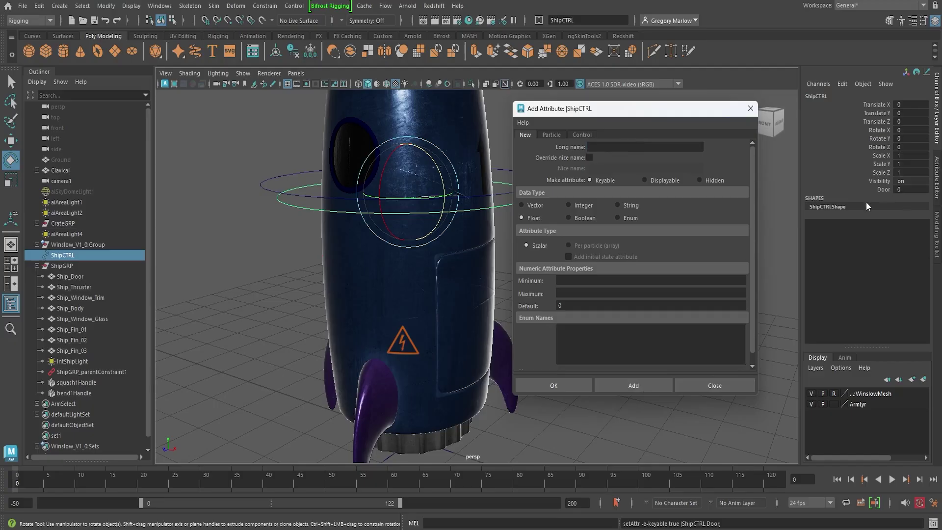
Step: Add keyable float attributes named Squash, Bend, BendAngle and BendHeight to ShipCTRL
left_click(606, 149)
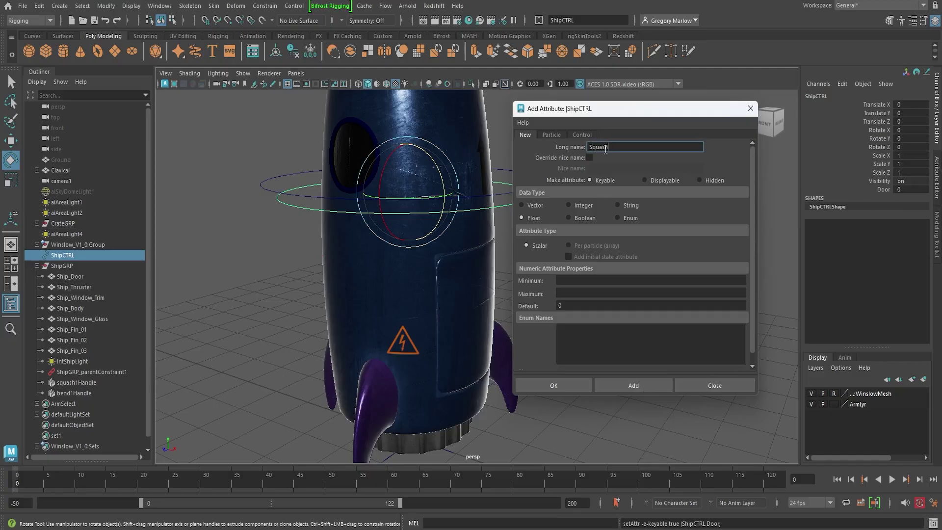
type("Squash")
left_click(638, 387)
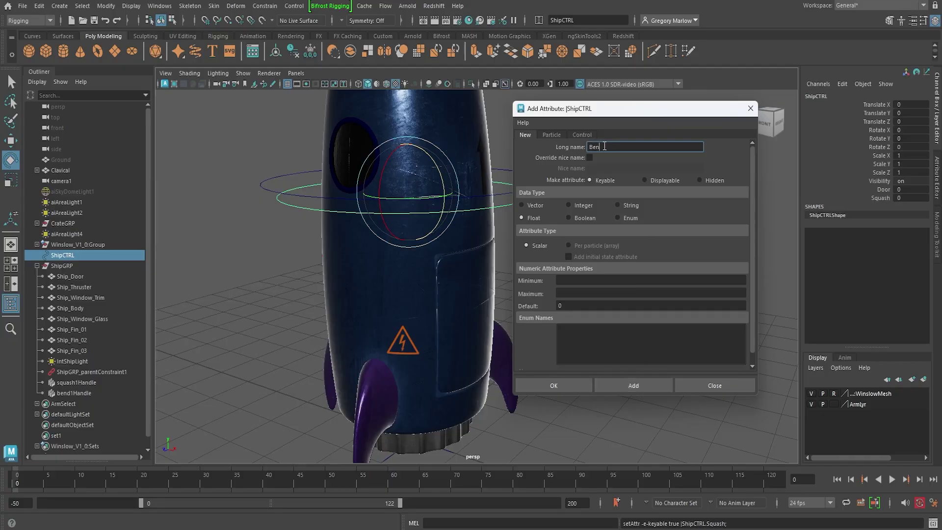
left_click(633, 388)
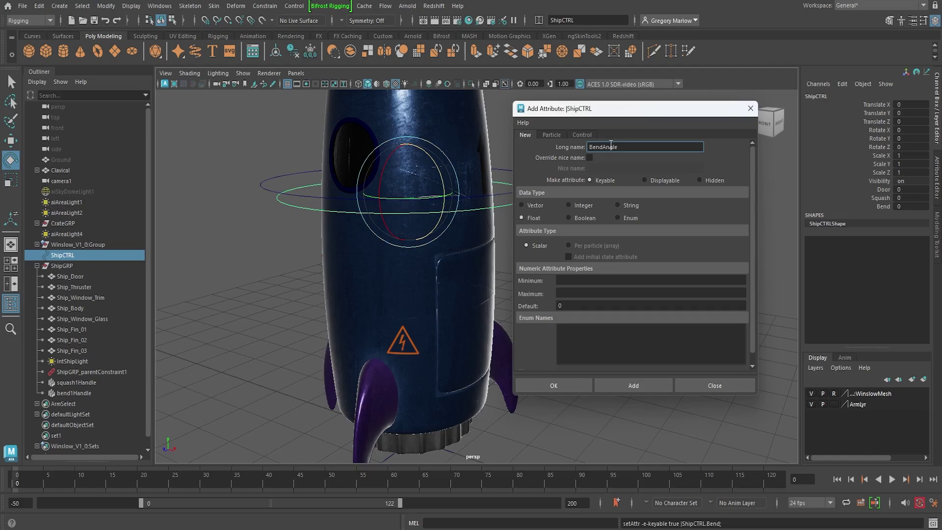
left_click(651, 387)
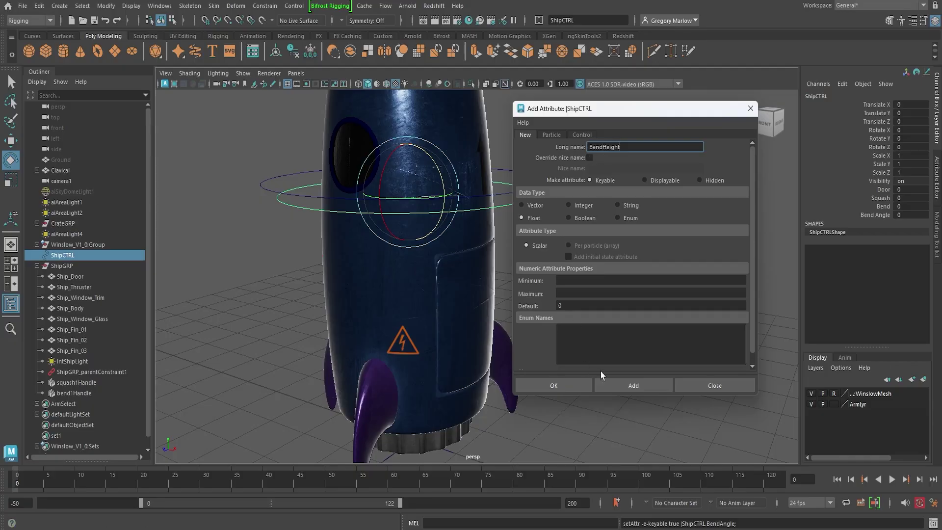
left_click(553, 385)
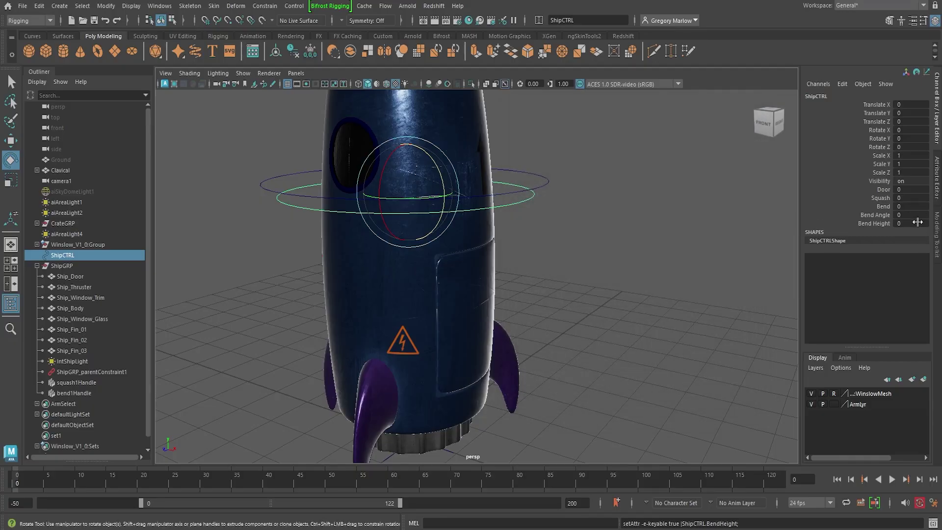
Step: Try scrubbing ShipCTRL's Door attribute to about 26.4 and undo the change
left_click(883, 190)
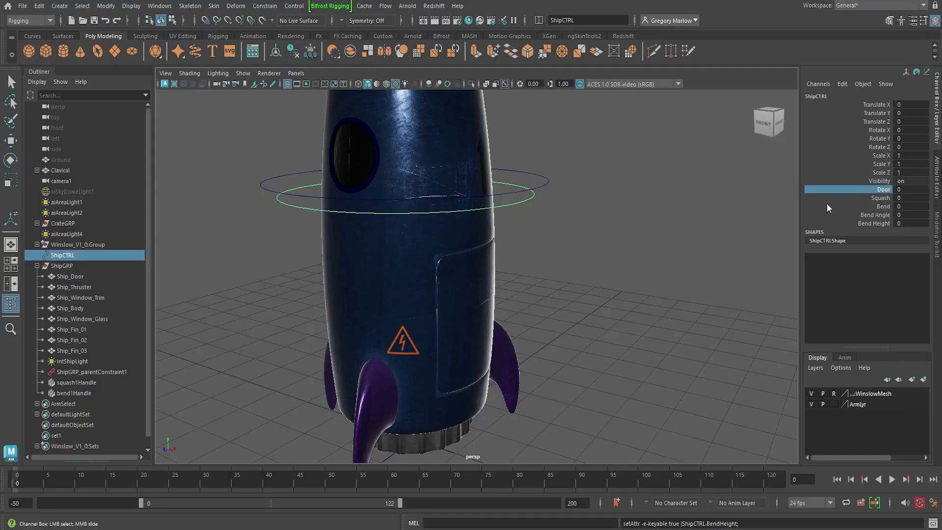
middle_click_drag(637, 245, 766, 235)
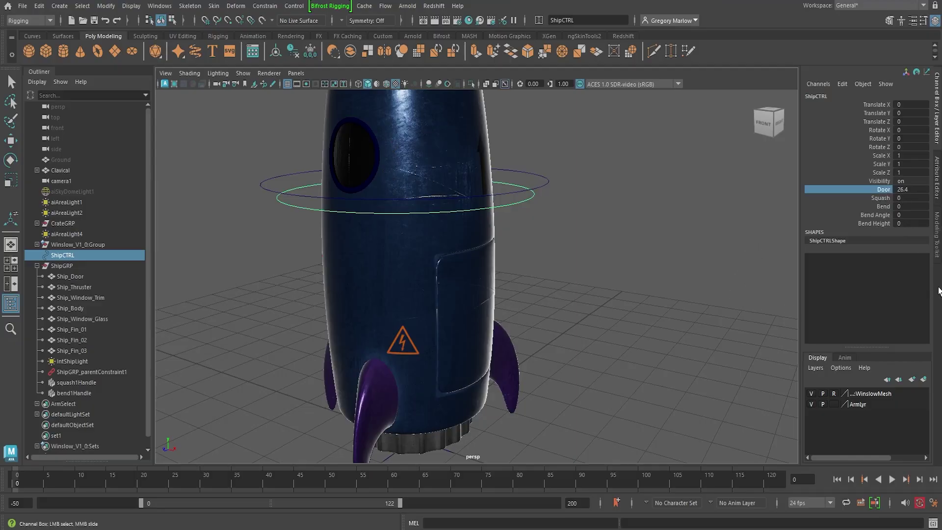
key("ctrl+z")
Step: Test swinging Ship_Door open by rotating it to about -76 to -78 degrees in Z, undoing each trial
scroll(595, 265, "down", 5)
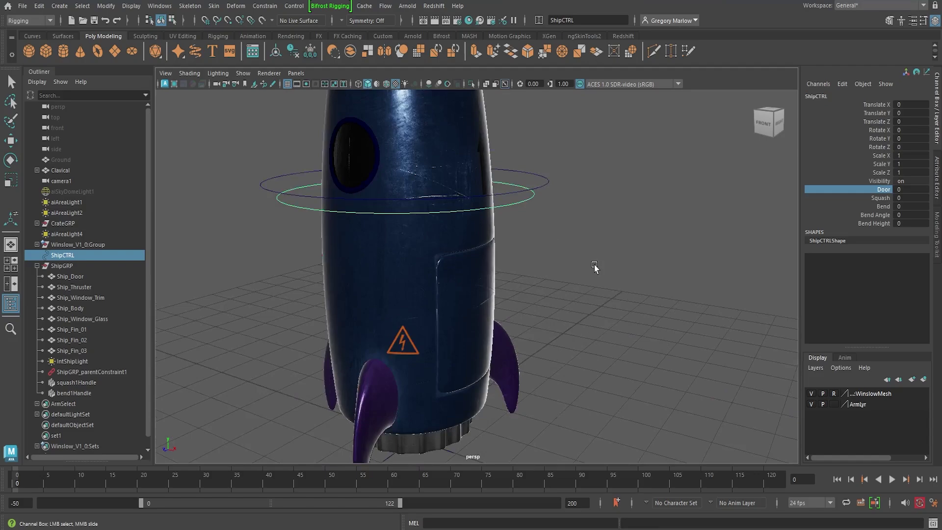
scroll(594, 266, "down", 3)
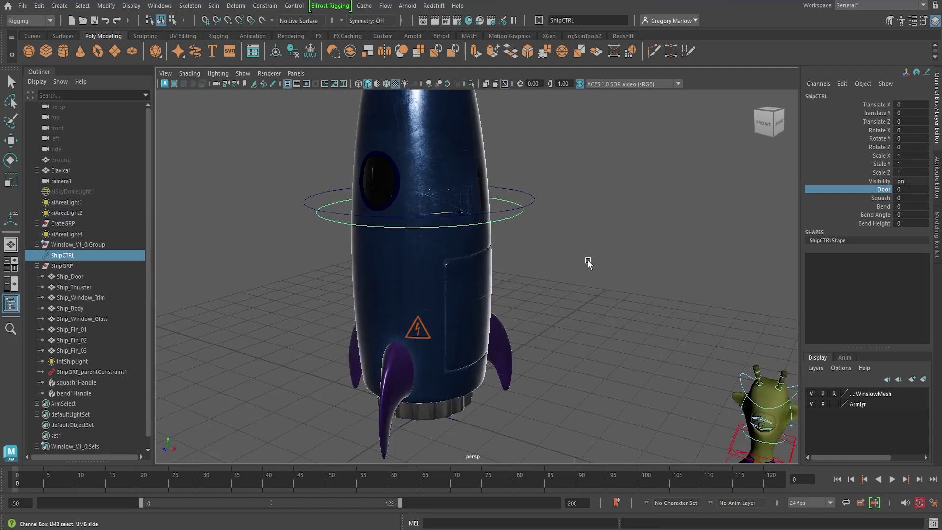
mouse_move(580, 284)
left_mouse_down("alt")
mouse_move(518, 343)
mouse_move(569, 293)
left_mouse_up("alt")
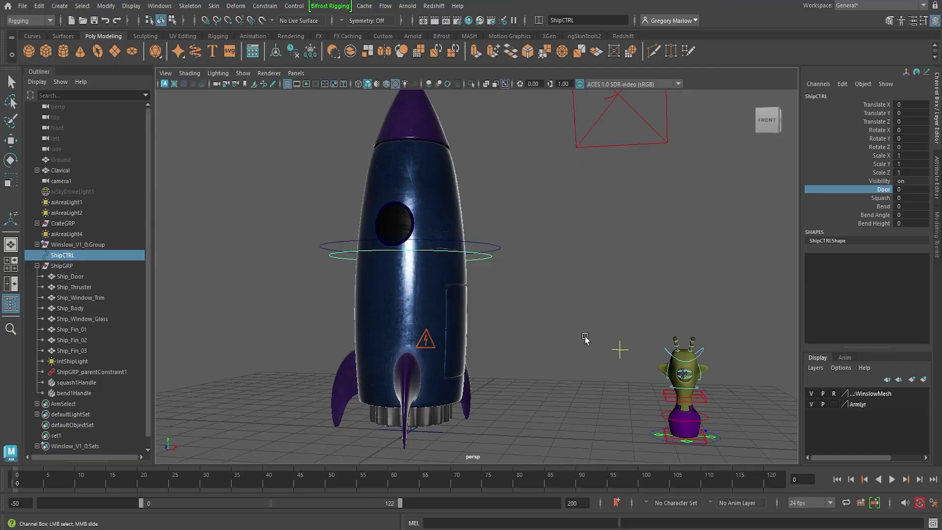
left_click_drag(585, 337, 514, 265, "alt")
left_click(459, 309)
key("e")
left_click_drag(483, 318, 536, 410)
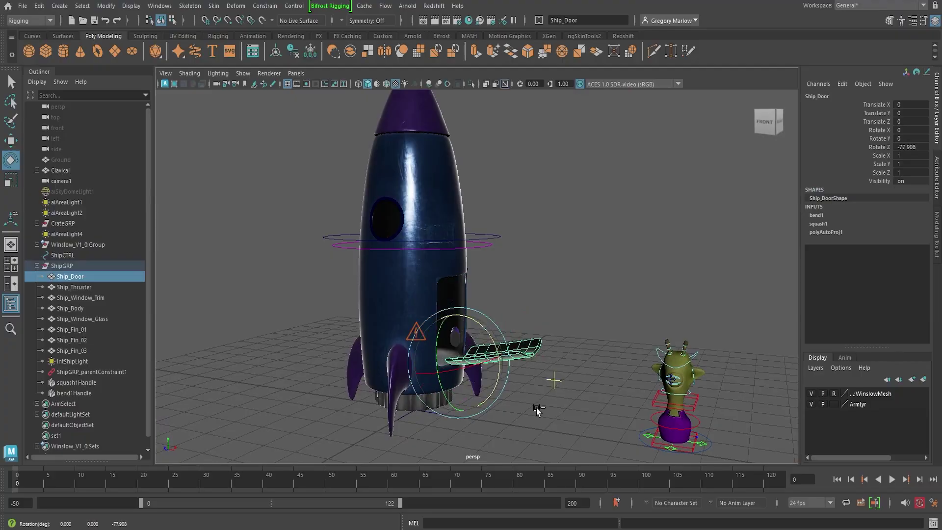
key("ctrl+z")
left_click_drag(479, 323, 510, 363)
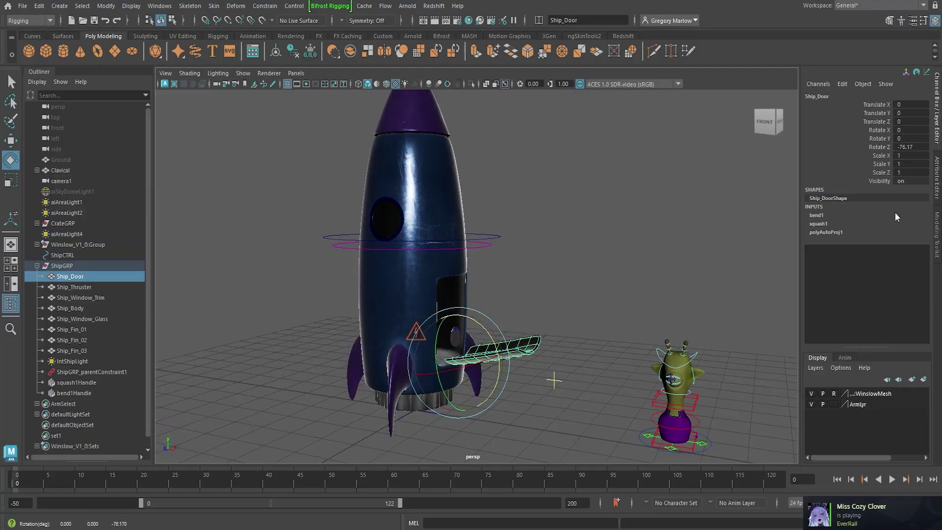
key("ctrl+z")
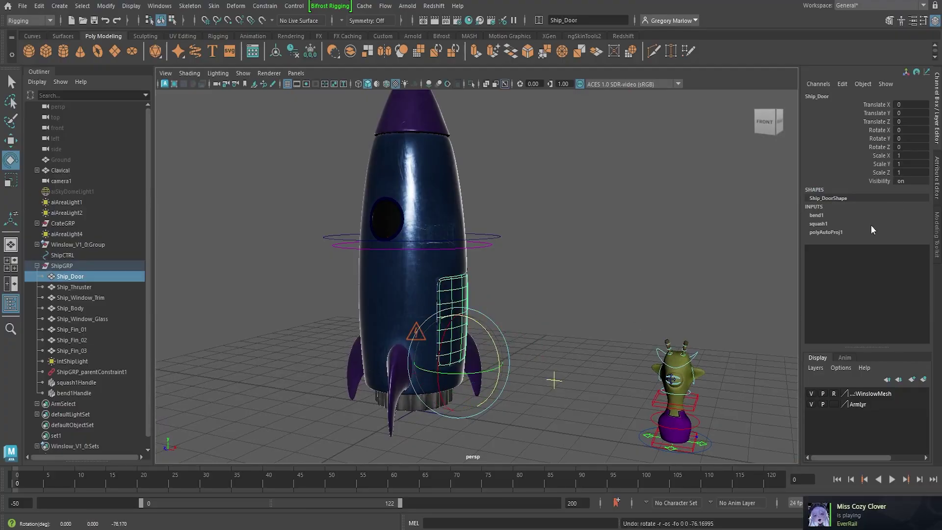
Step: Compare the channels of the ShipCTRL control with those of Ship_Door, then clear the selection
left_click(486, 246)
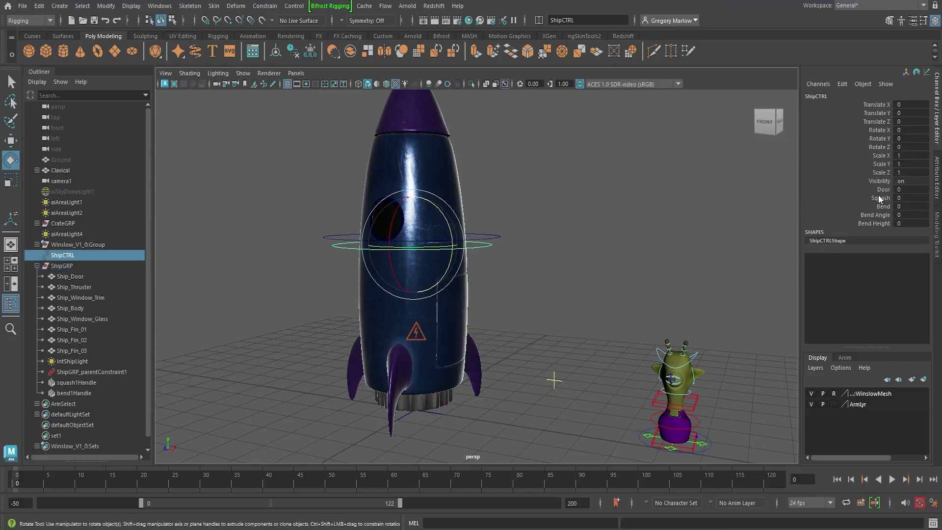
left_click(459, 328)
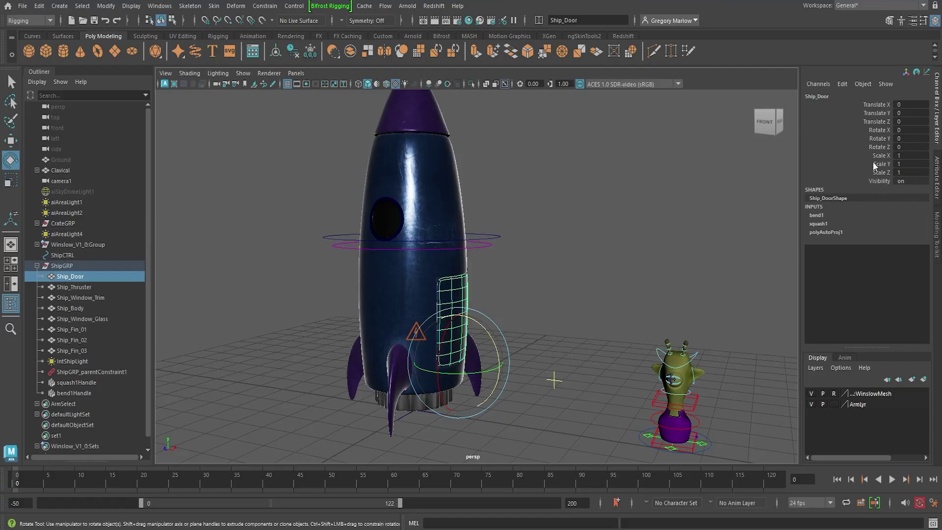
left_click(638, 259)
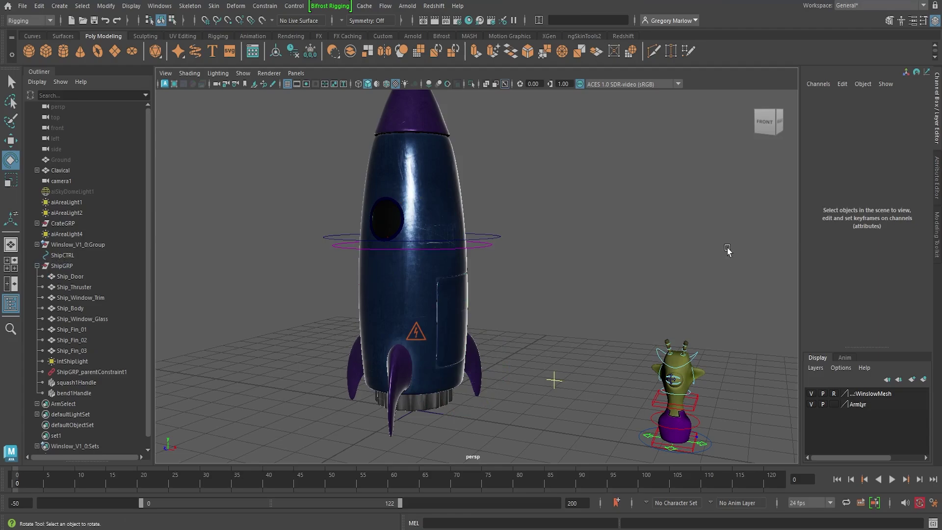
Step: Open the Connection Editor and load ShipCTRL as the output side, showing its custom attributes
left_click(159, 6)
mouse_move(181, 61)
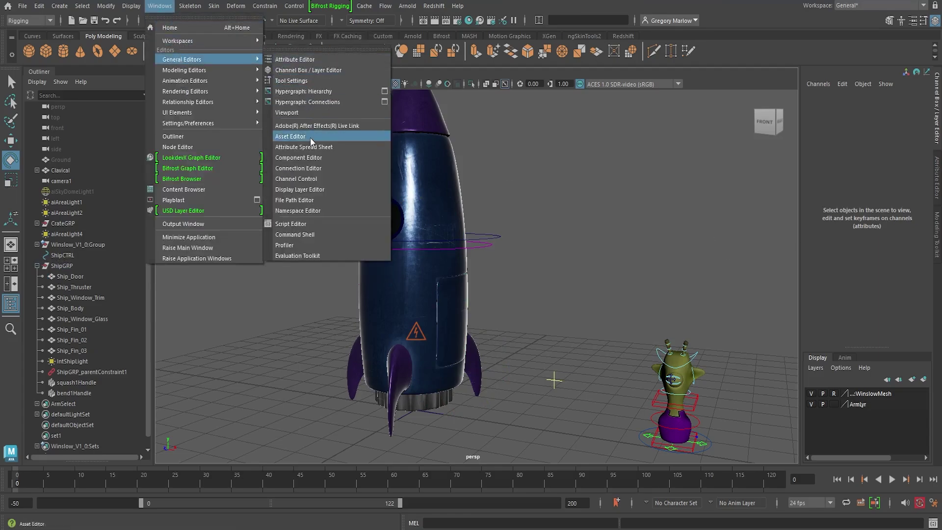
left_click(310, 169)
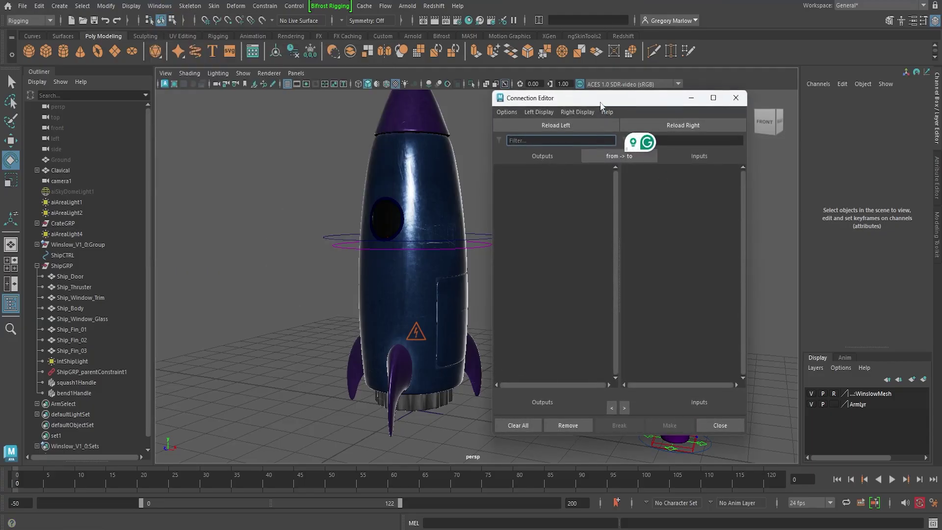
left_click_drag(600, 102, 614, 58)
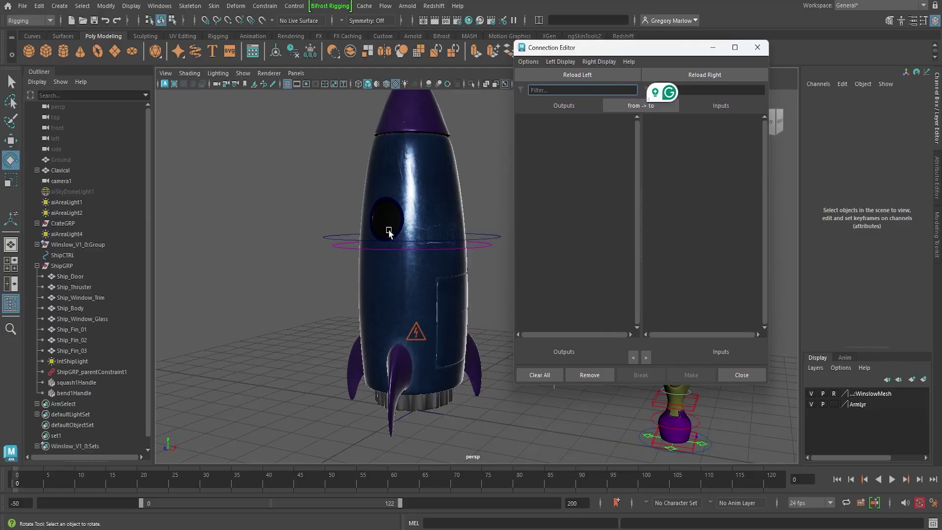
middle_click_drag(435, 363, 395, 359, "alt")
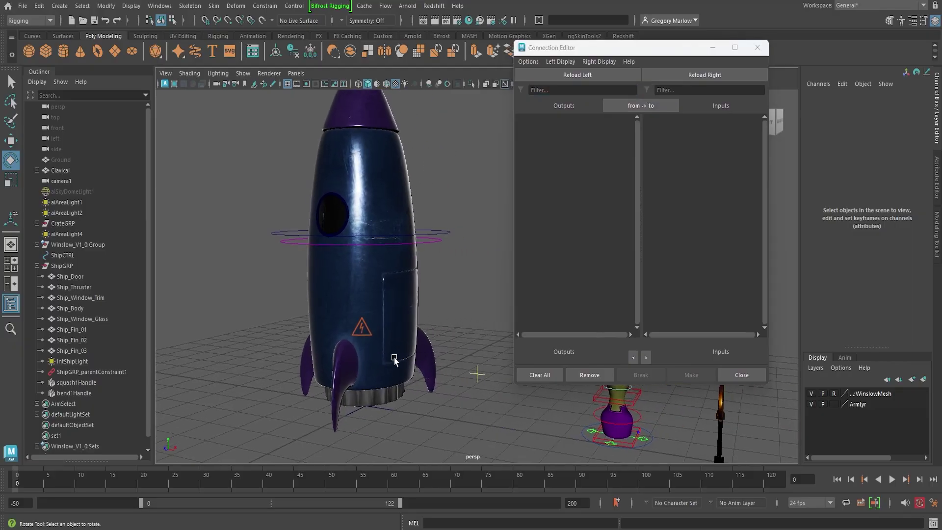
left_click(436, 241)
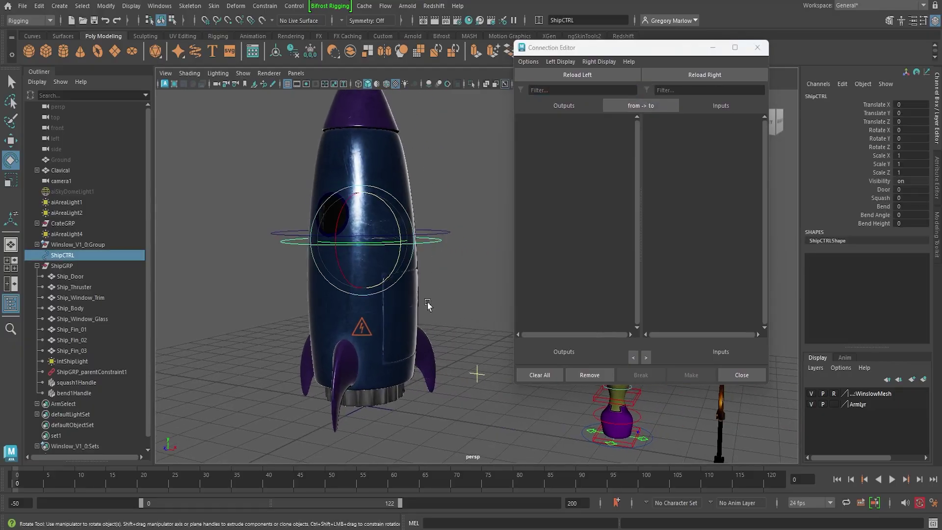
left_click(588, 77)
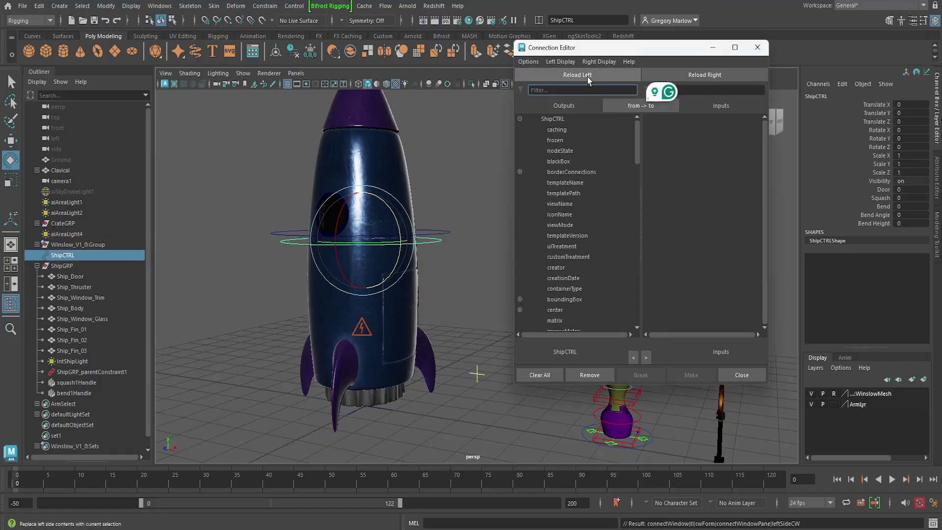
left_click_drag(636, 132, 638, 297)
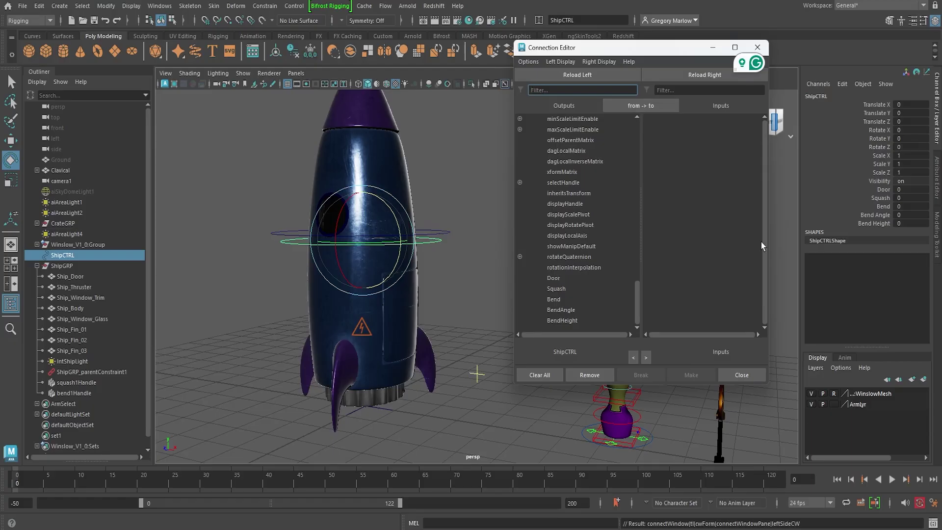
Step: Load Ship_Door as the input side and connect ShipCTRL's Door attribute to Ship_Door's rotateZ
left_click(414, 326)
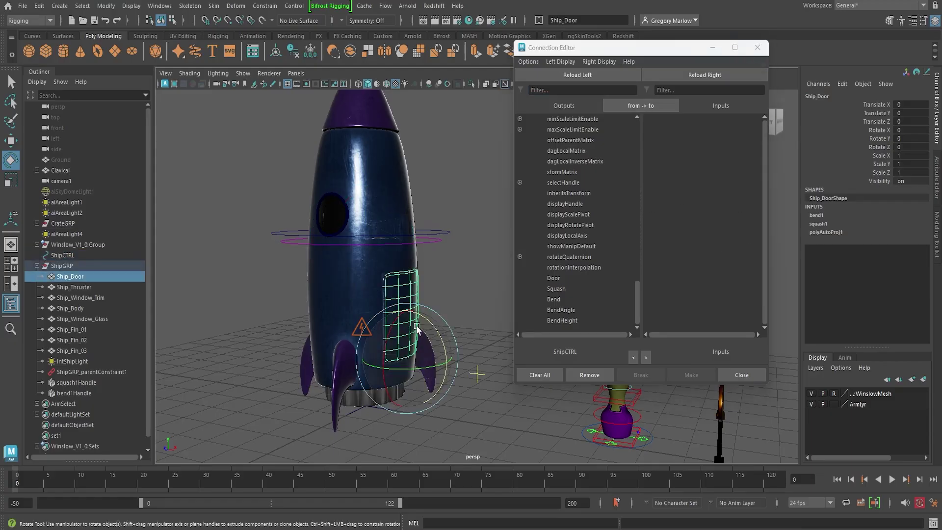
left_click(710, 76)
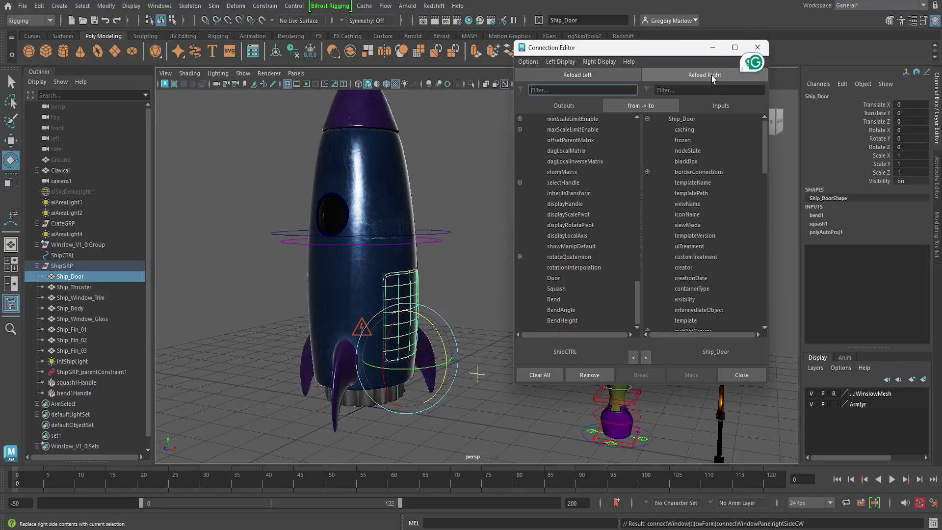
scroll(692, 275, "down", 5)
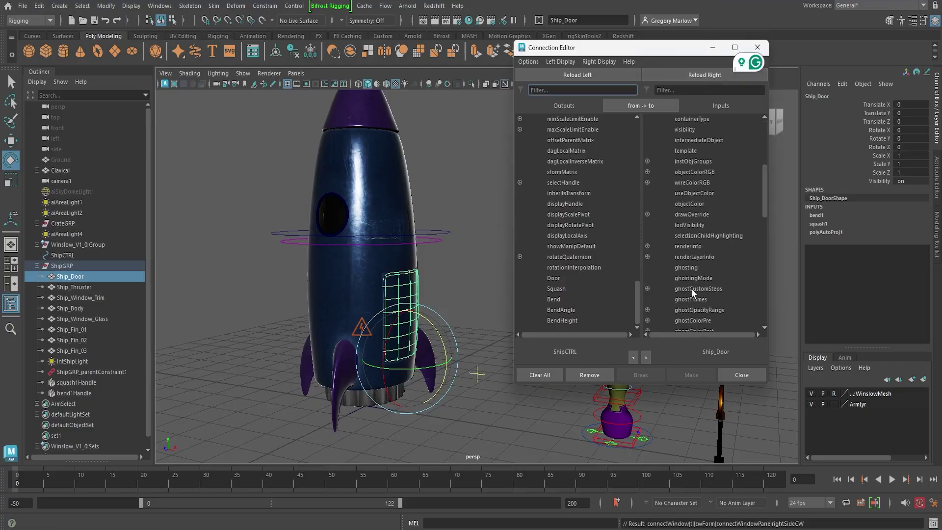
scroll(666, 230, "down", 5)
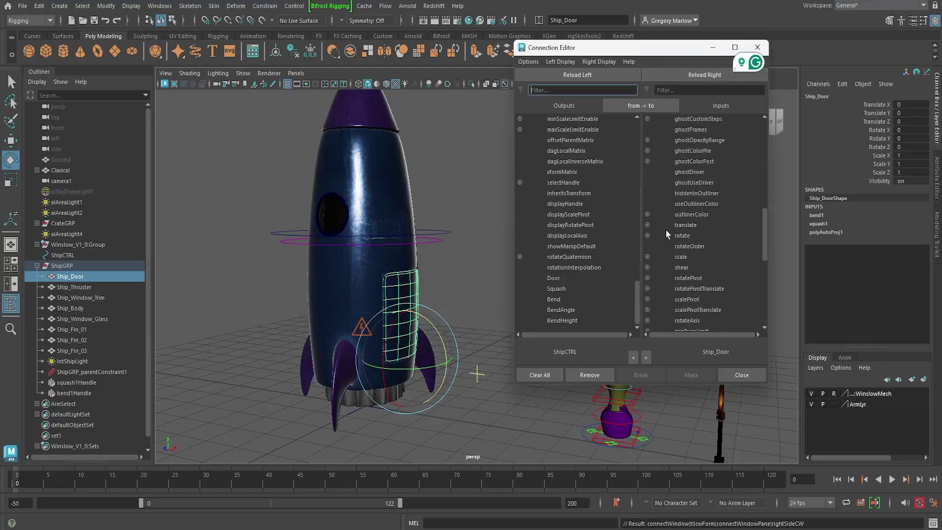
left_click(647, 236)
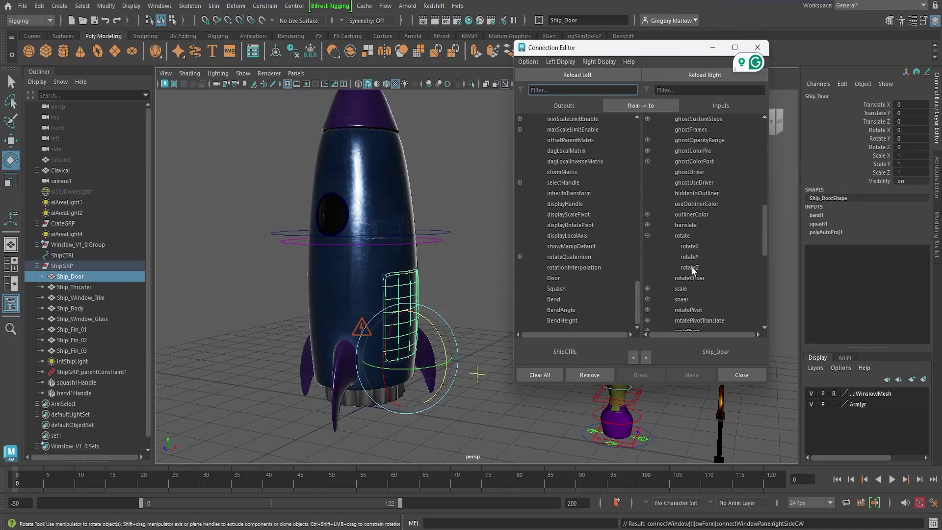
left_click(554, 278)
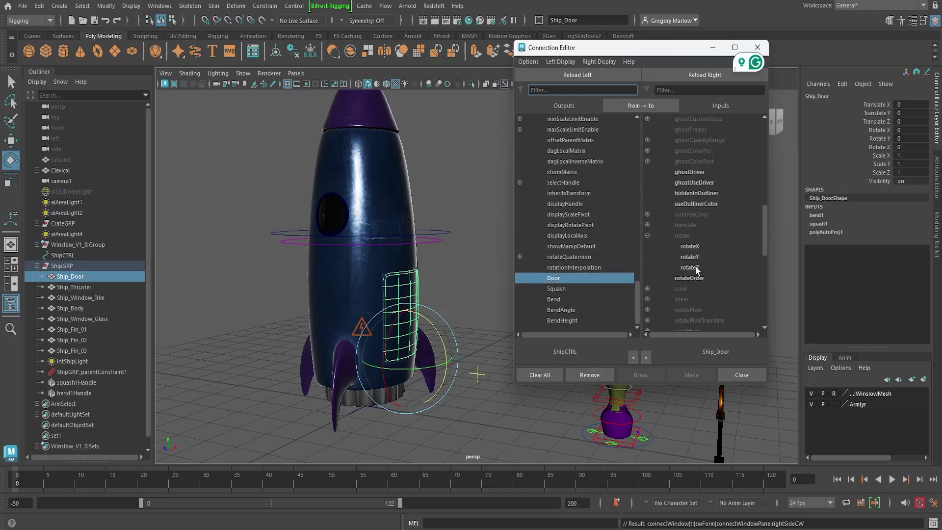
left_click(689, 268)
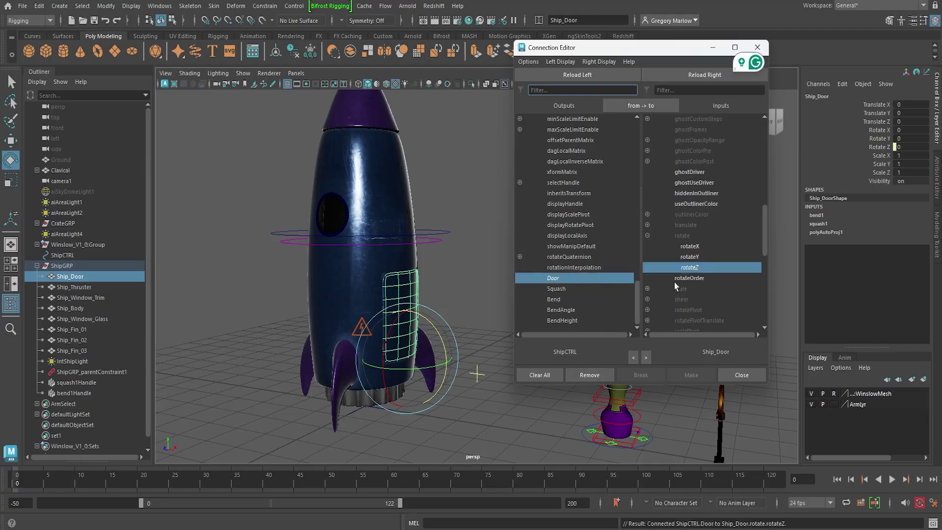
Step: Swing the ship door open by scrubbing ShipCTRL's Door attribute to -90.3
left_click(887, 147)
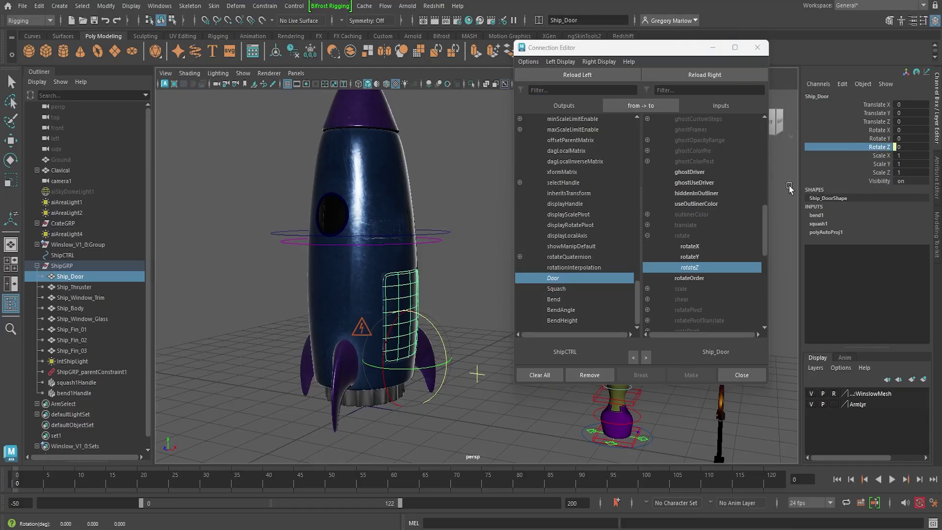
left_click(472, 297)
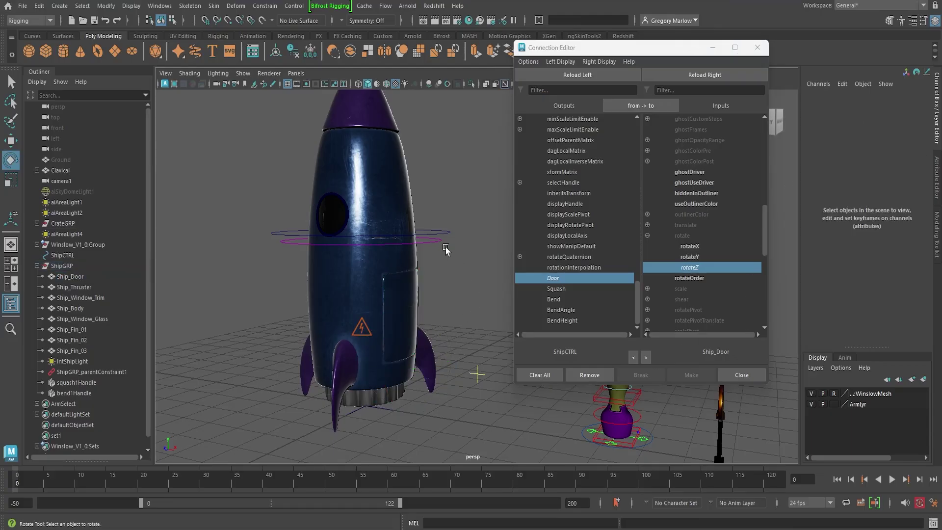
left_click(439, 242)
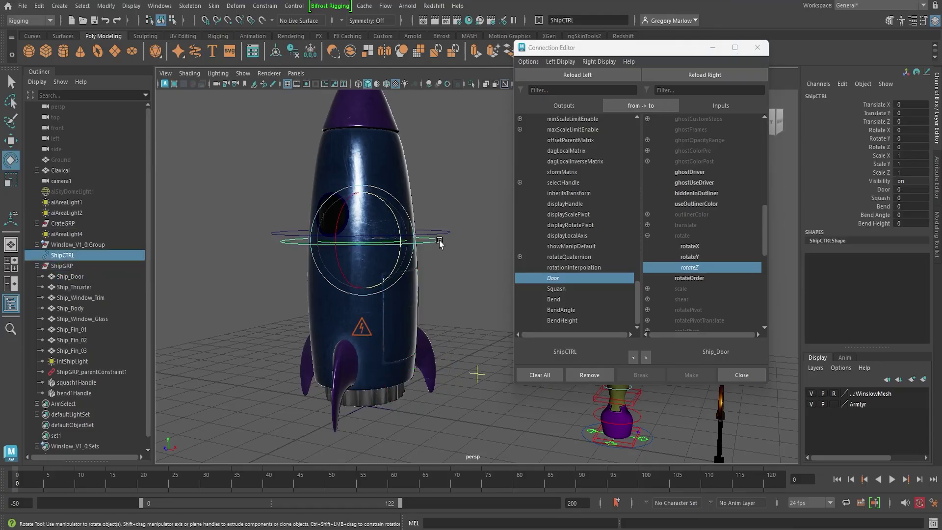
left_click(885, 189)
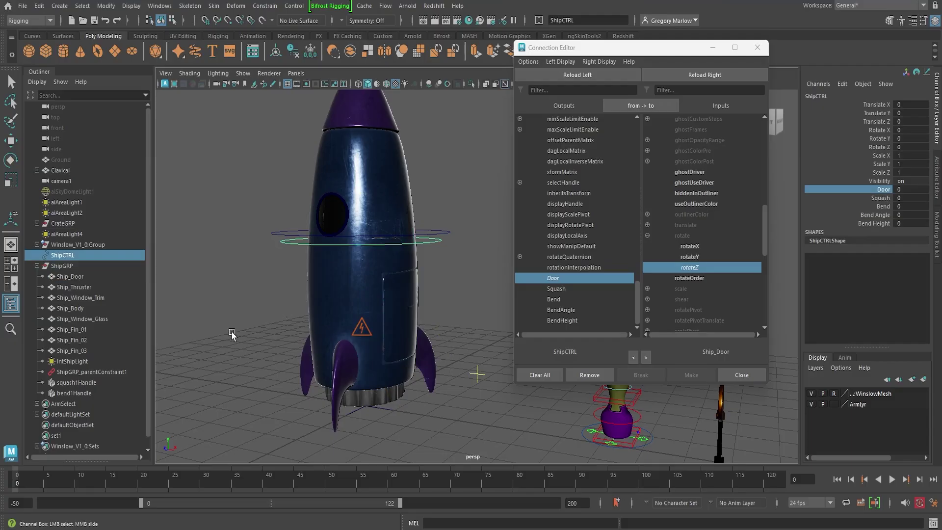
middle_click_drag(233, 333, 318, 428)
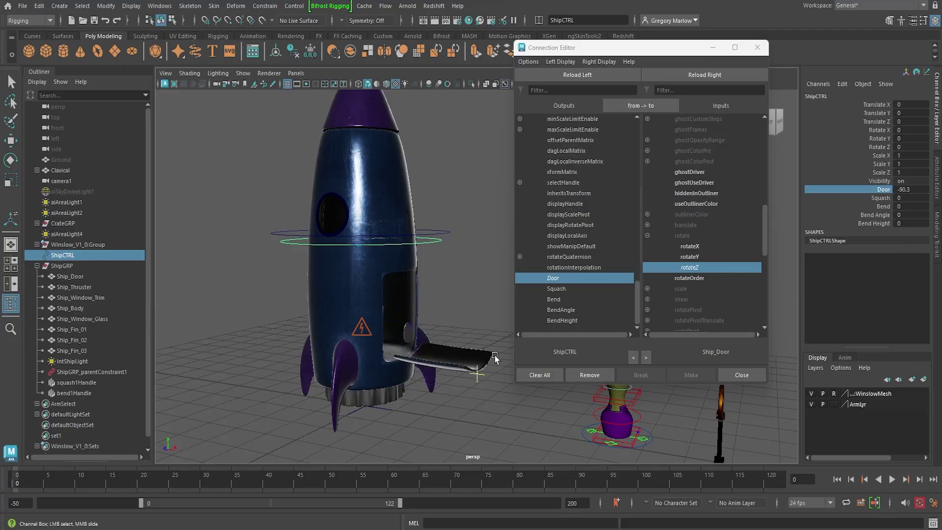
Step: Inspect Ship_Door's driven Rotate Z channel against ShipCTRL's Door attribute
left_click(449, 365)
key("e")
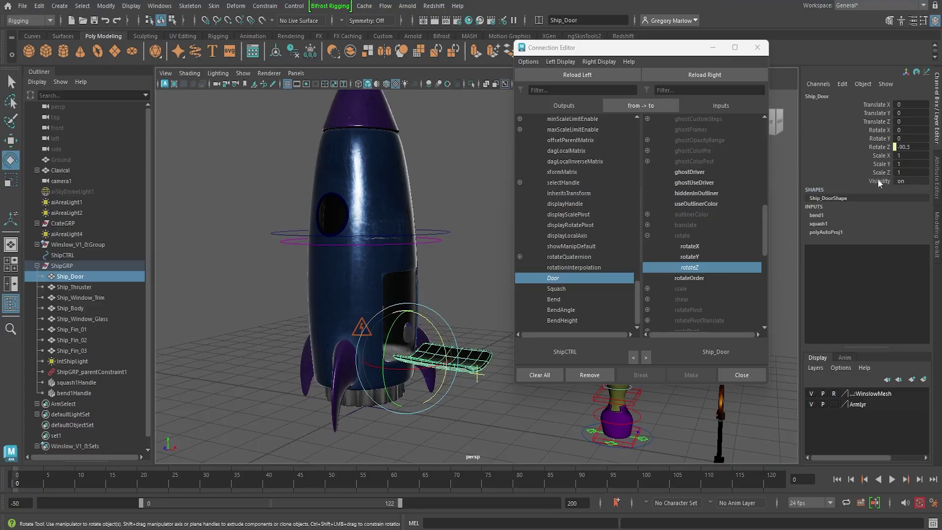
left_click(431, 239)
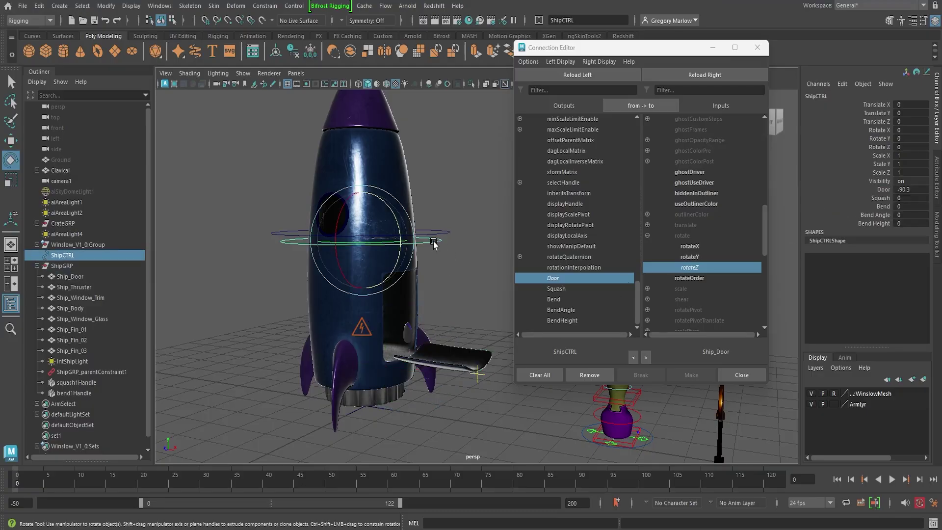
left_click(478, 355)
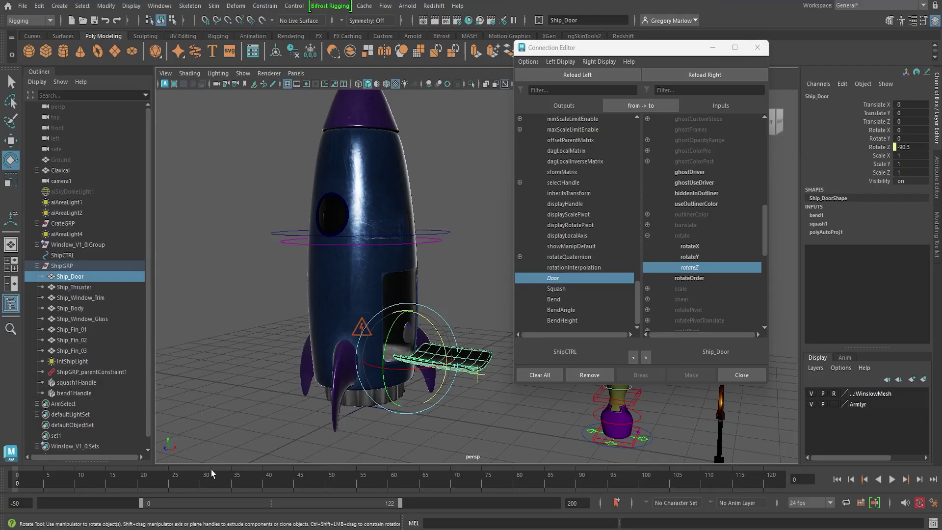
Step: Load squash1Handle's squash1 deformer node as the input side and connect ShipCTRL's Squash attribute to its factor
left_click(73, 382)
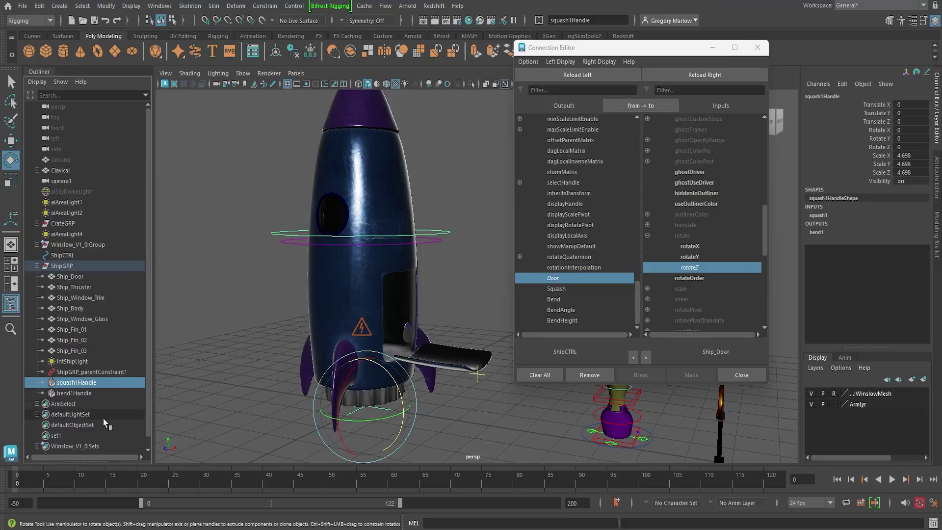
left_click(715, 76)
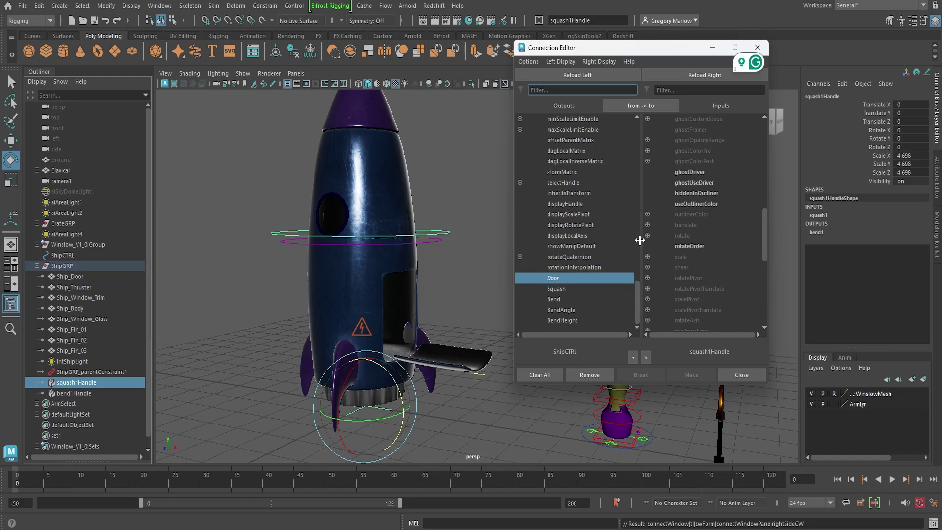
left_click(815, 215)
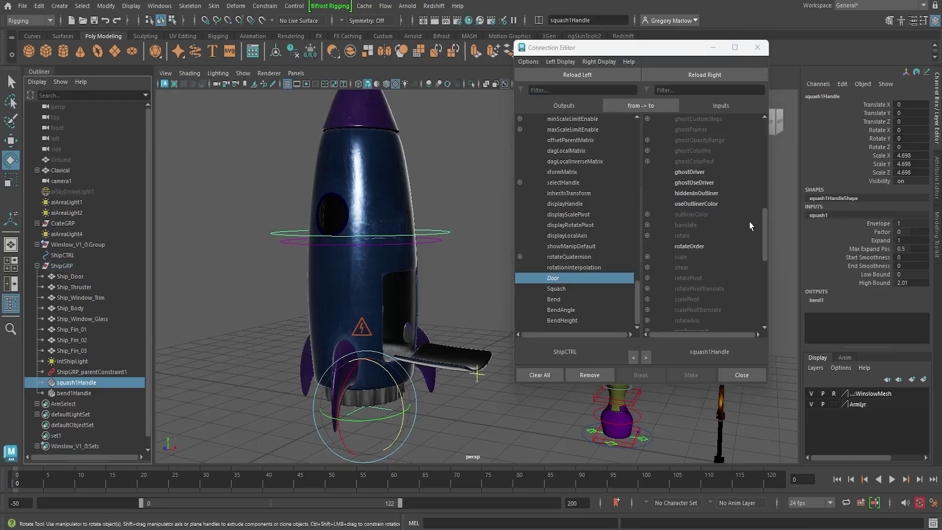
left_click_drag(765, 228, 763, 131)
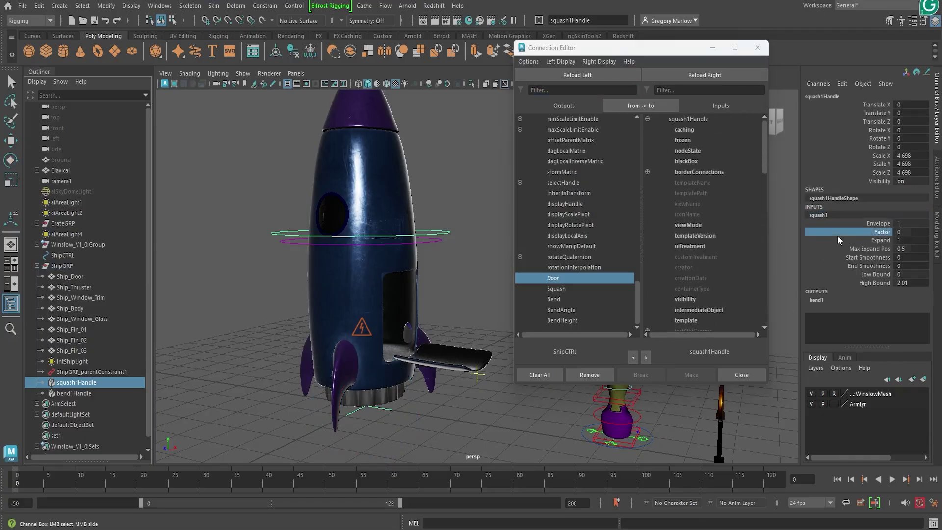
double_click(835, 215)
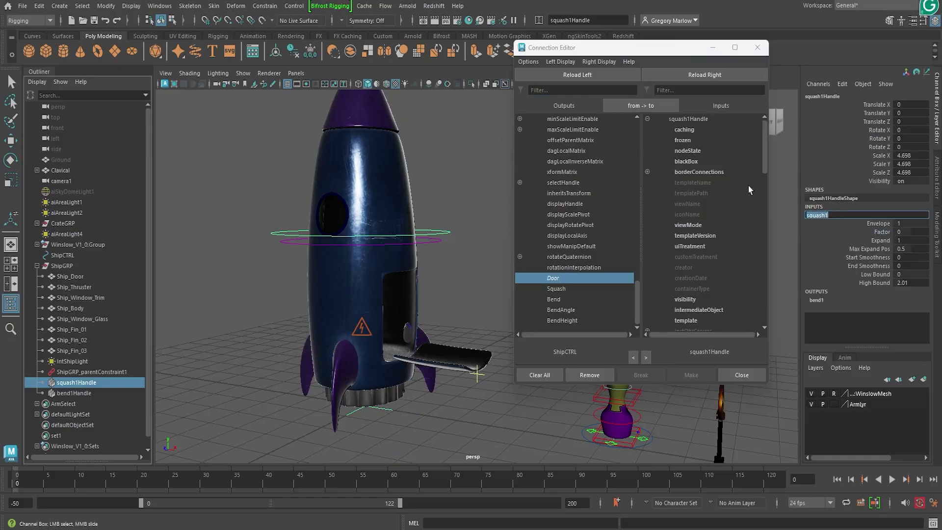
left_click(722, 78)
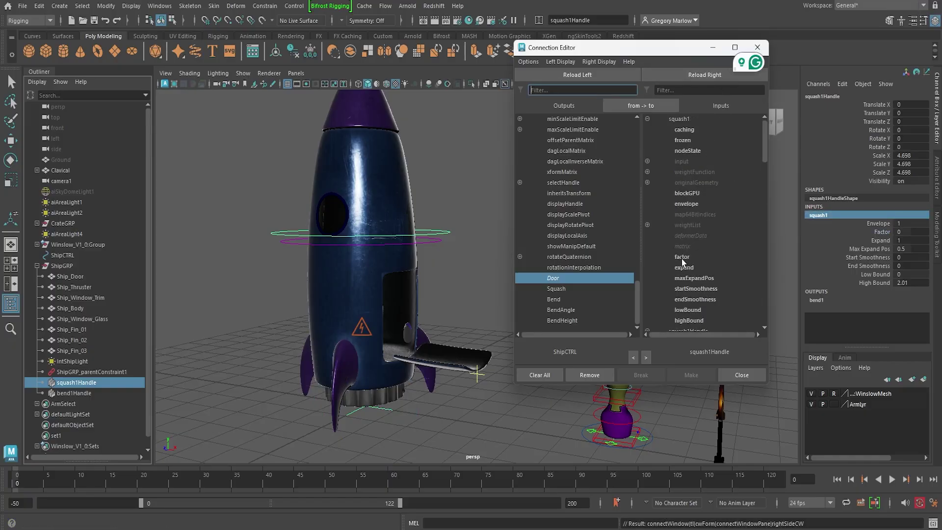
left_click(572, 290)
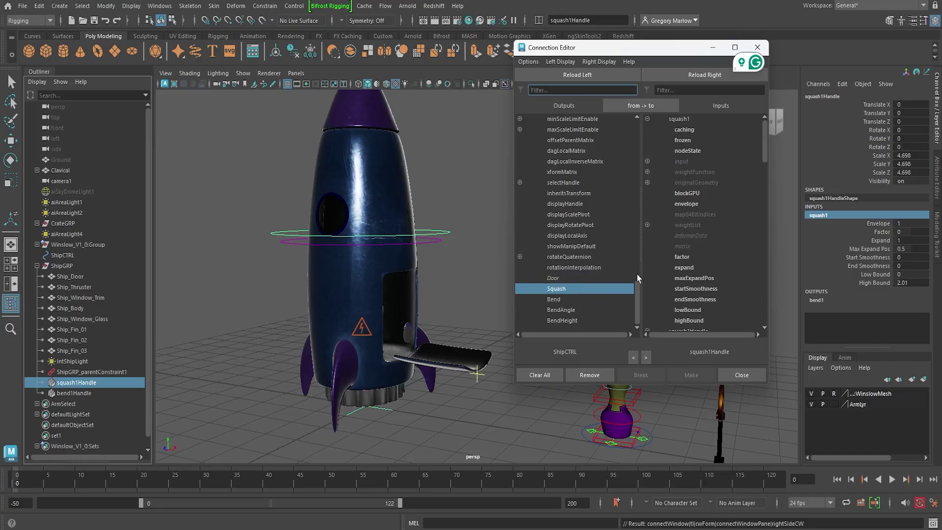
left_click(681, 257)
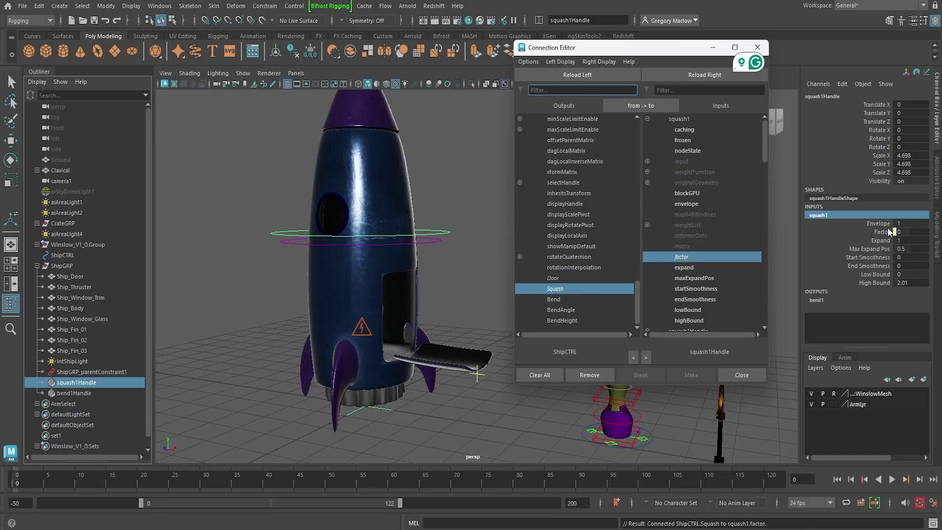
Step: Close the Connection Editor and select the ShipCTRL control with the Rotate tool active
left_click(757, 47)
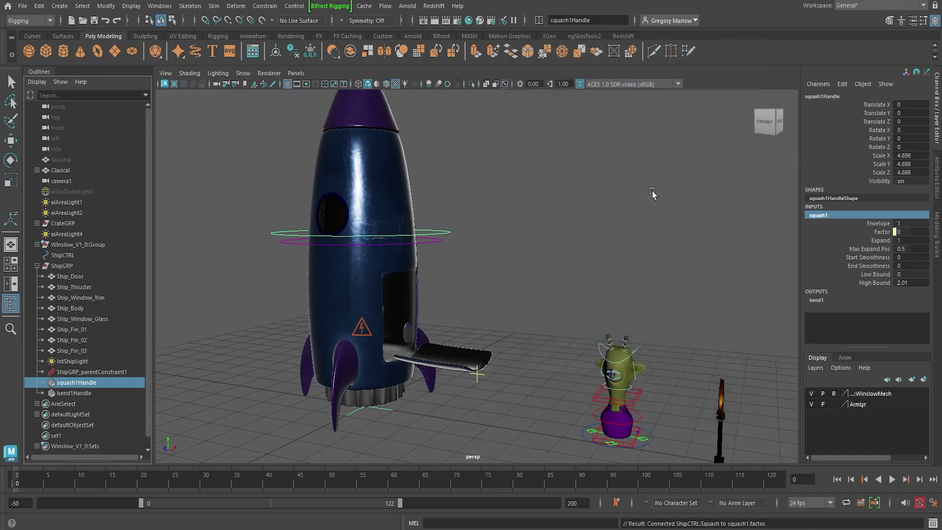
left_click(432, 240)
key("e")
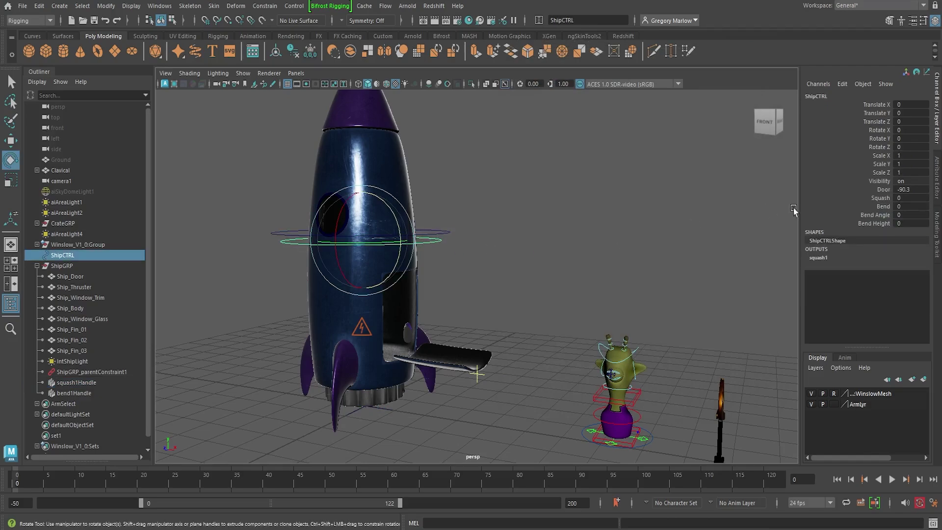
Step: Test the rig by scrubbing ShipCTRL's Door attribute to -47.6 and its Squash attribute to -0.4
left_click(883, 190)
middle_click_drag(881, 194, 845, 284)
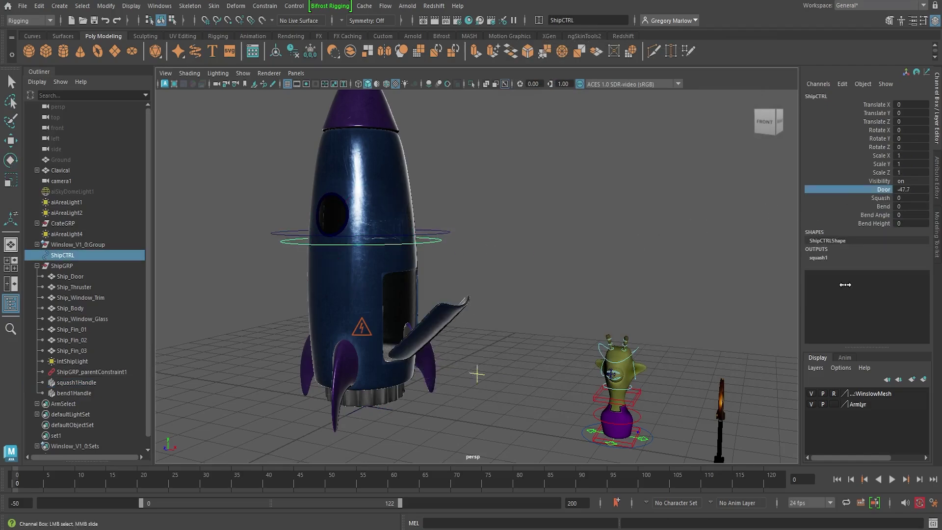
left_click(881, 198)
middle_click_drag(604, 271, 582, 275)
key("ctrl+z")
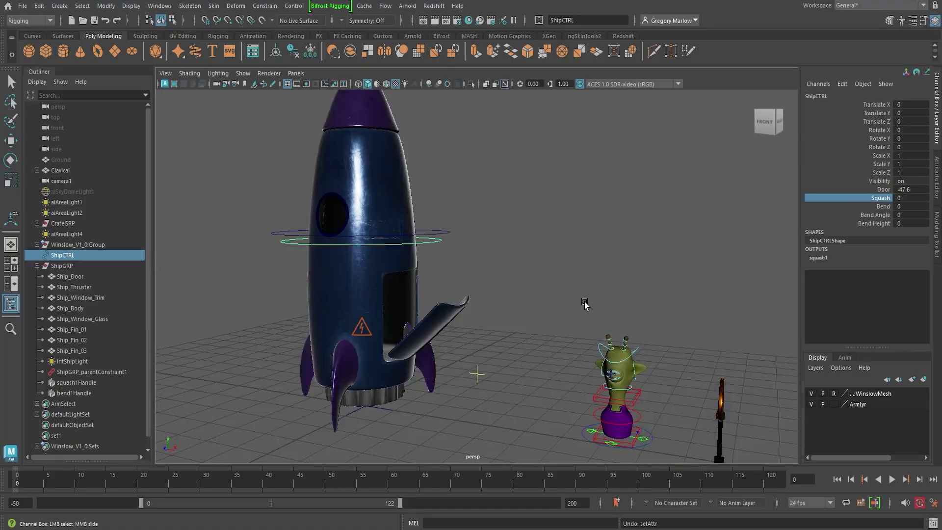
right_click_drag(651, 282, 608, 272, "alt")
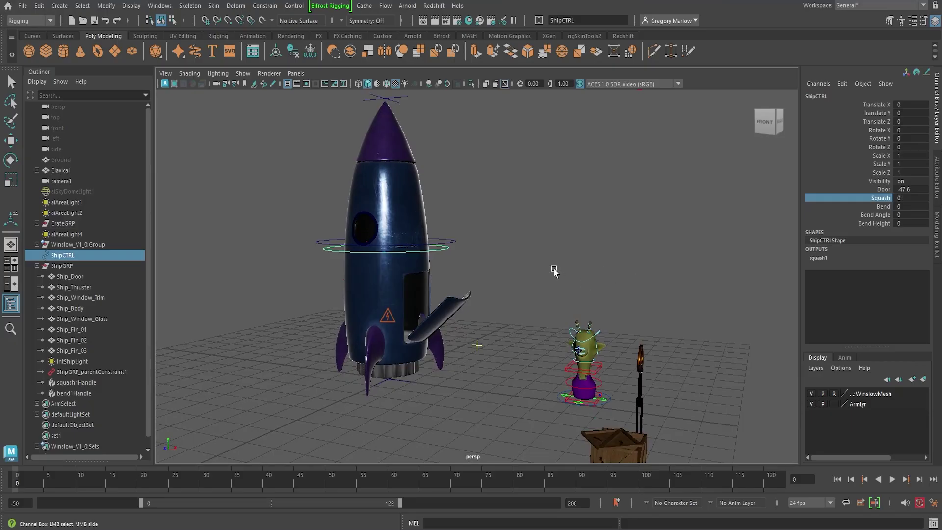
middle_click_drag(554, 268, 551, 320)
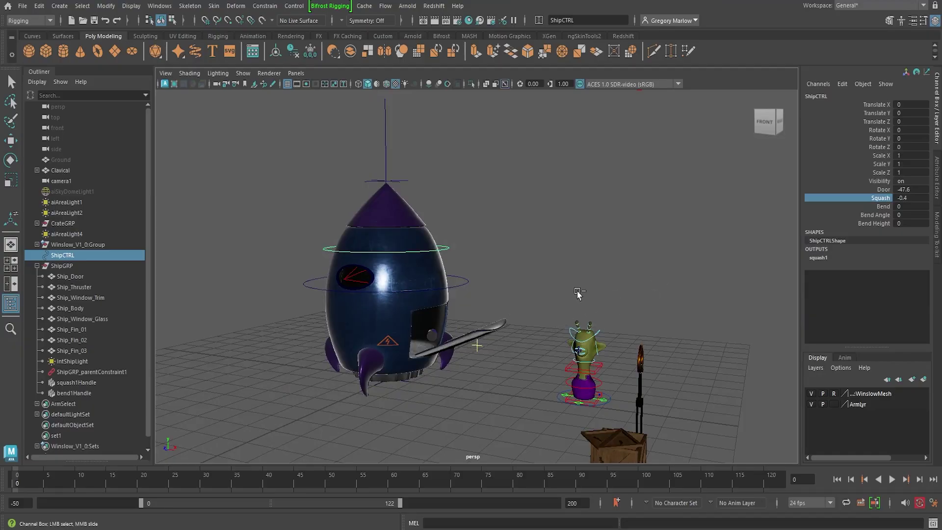
Step: Open the Edit Attribute window with squash1Handle selected and enlarge it beside the ship
left_click(468, 283)
key("e")
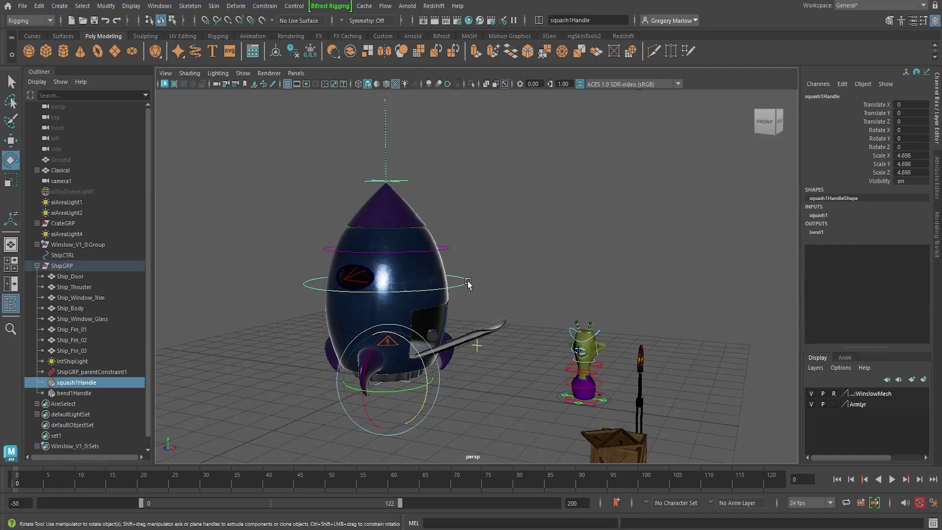
left_click(109, 7)
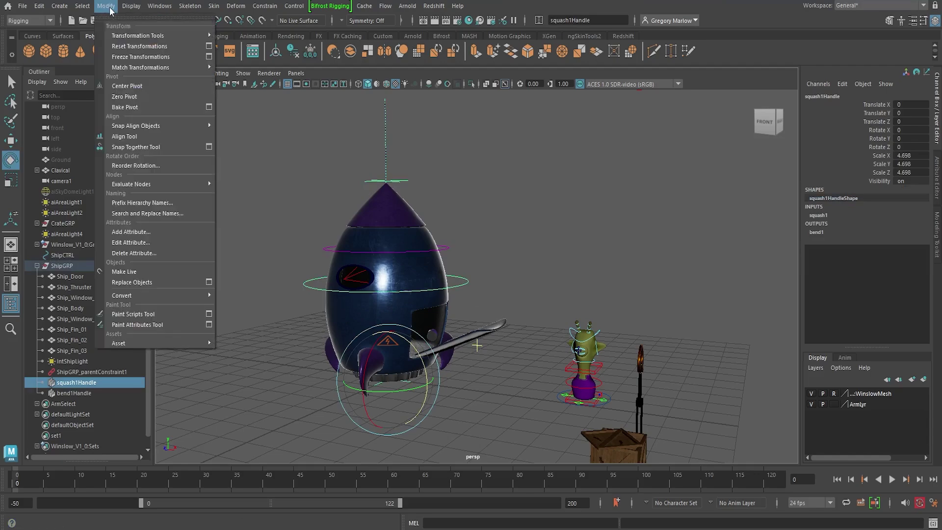
left_click(154, 243)
left_click_drag(388, 187, 567, 129)
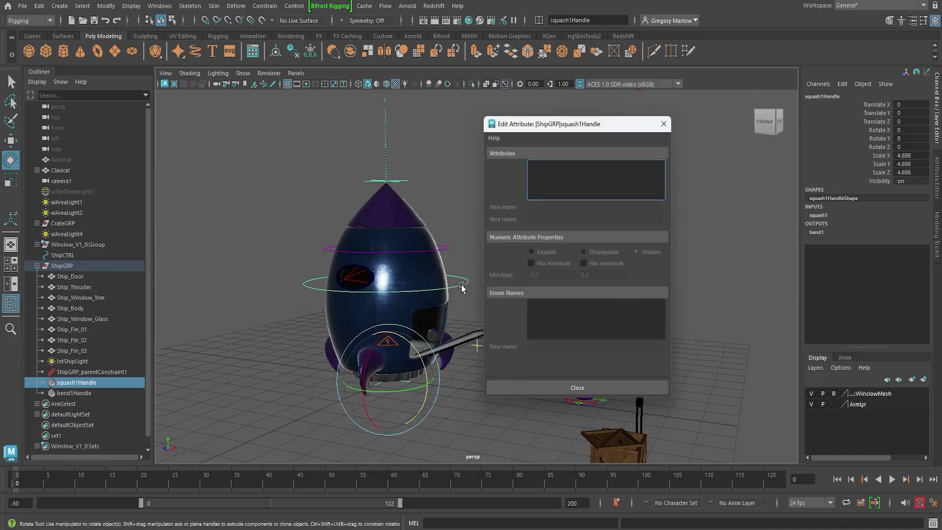
left_click_drag(613, 116, 596, 45)
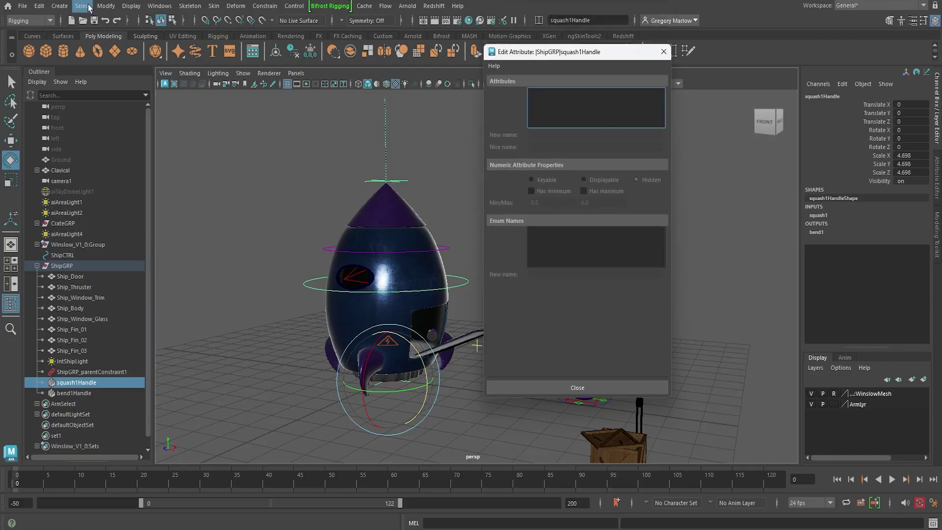
Step: Limit ShipCTRL's Squash attribute to a minimum of -1.2 and a maximum of 1.2
left_click(270, 263)
left_click(446, 248)
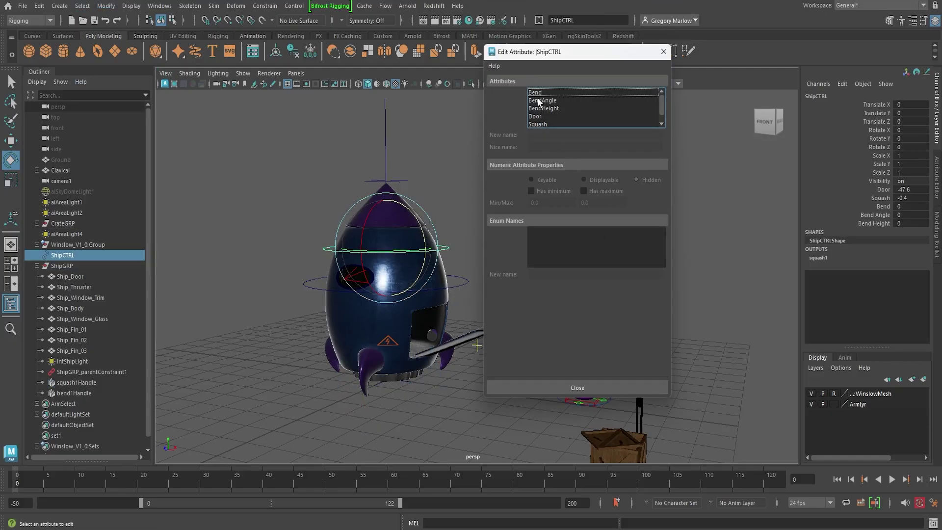
left_click(545, 123)
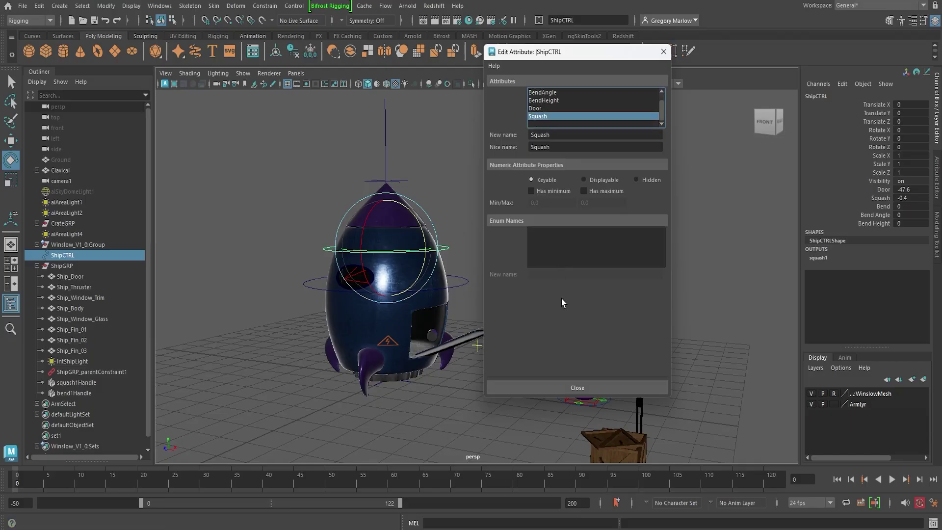
left_click(531, 191)
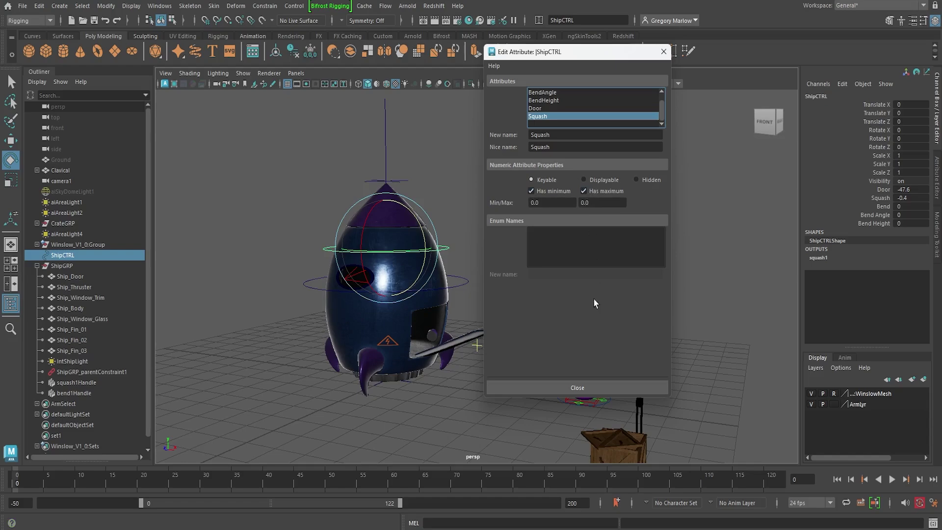
left_click(548, 203)
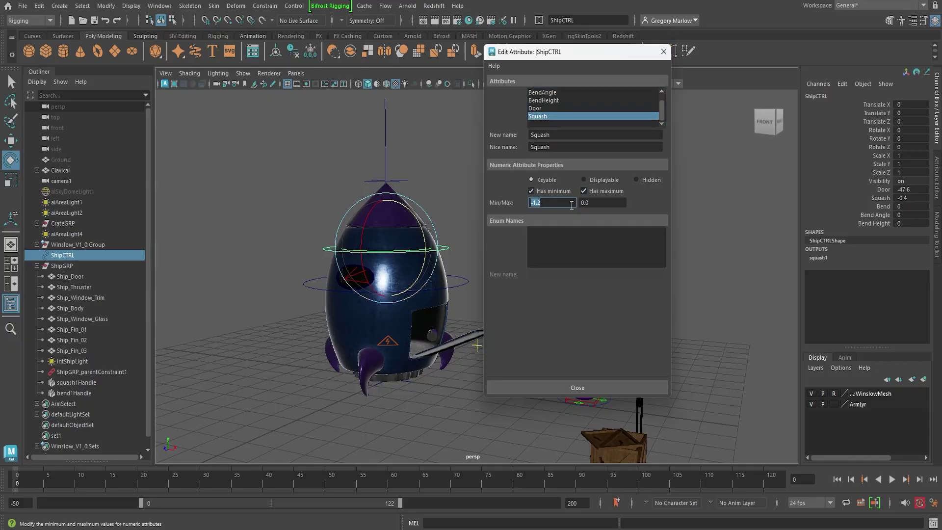
left_click(599, 204)
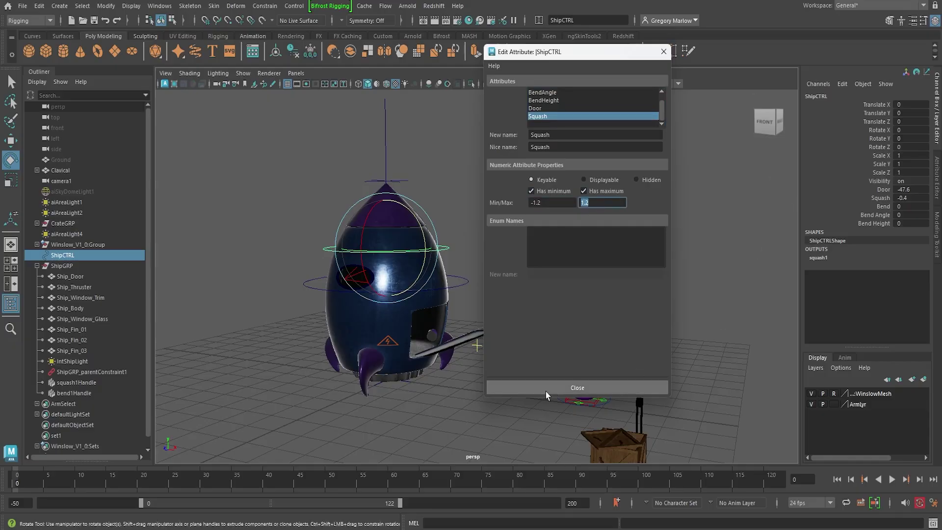
left_click(577, 388)
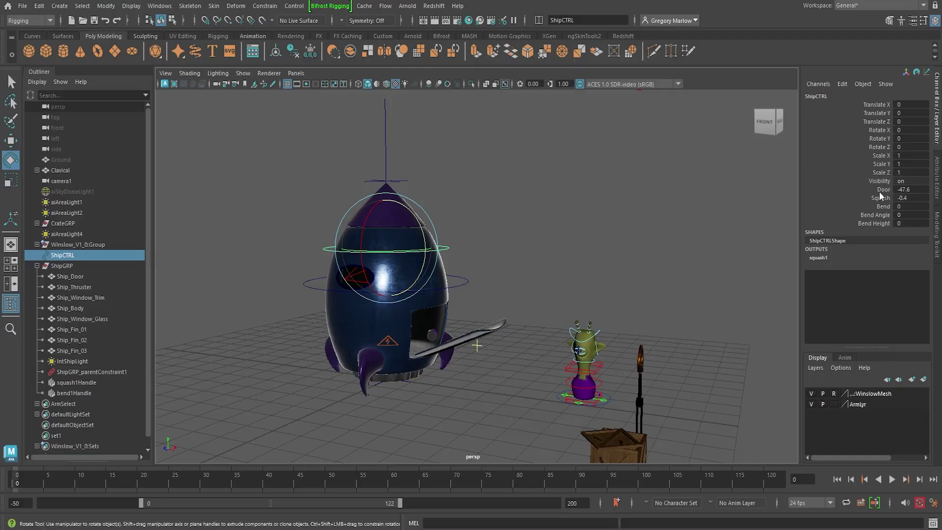
Step: Test ShipCTRL's Squash attribute down to -1.2 and reset both Squash and Door to 0
left_click(881, 198)
middle_click_drag(692, 244, 610, 268)
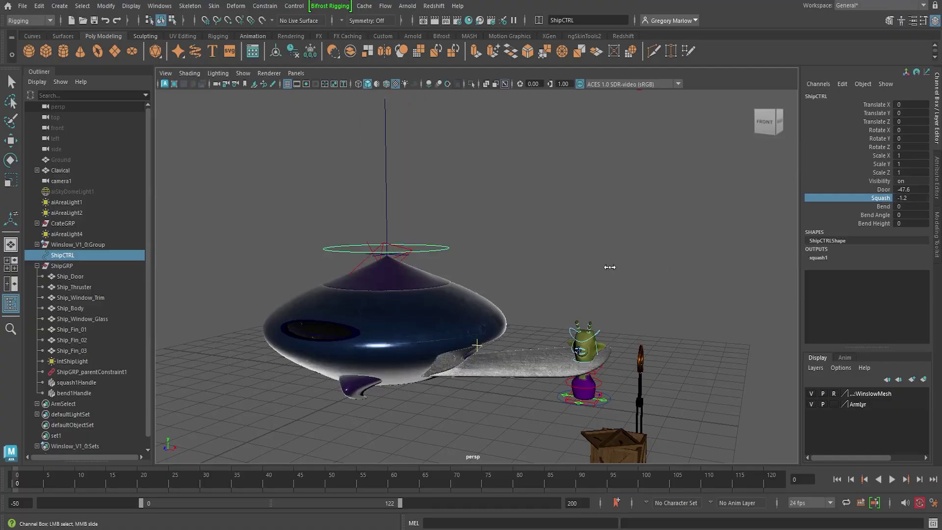
left_click(911, 199)
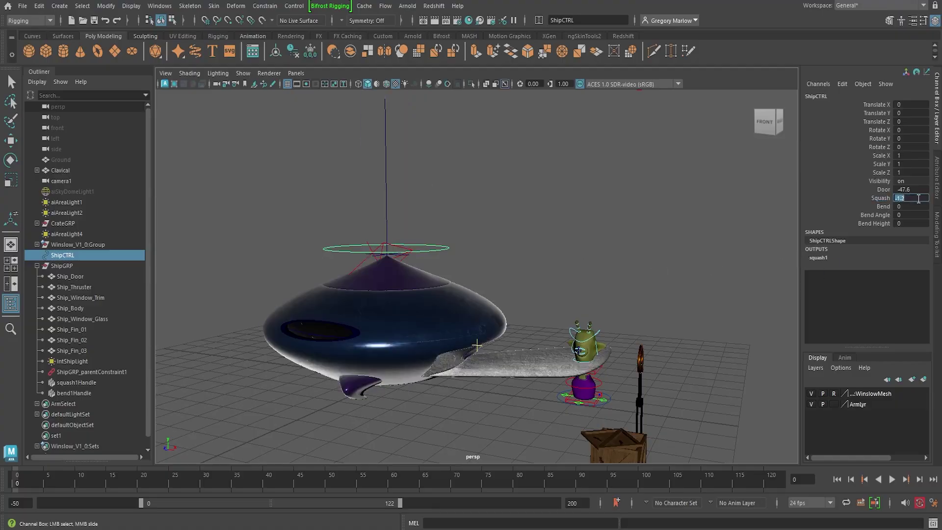
key("Return")
left_click(911, 189)
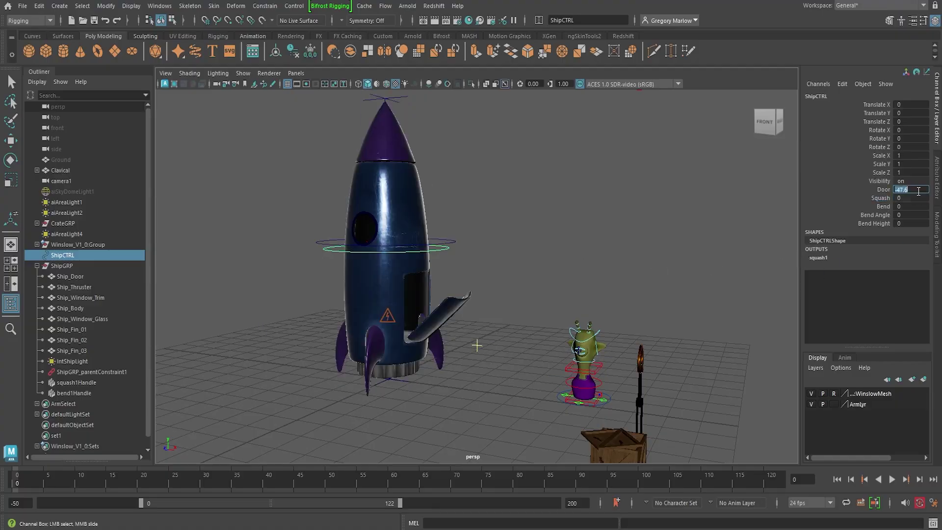
type("0")
key("Return")
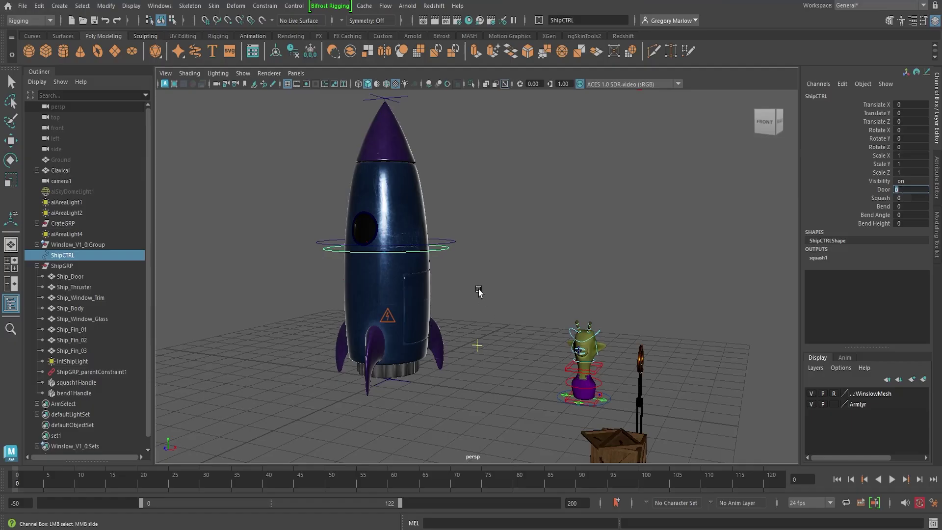
Step: Hide squash1Handle by setting its Visibility to off, and clear the selection
scroll(479, 292, "up", 3)
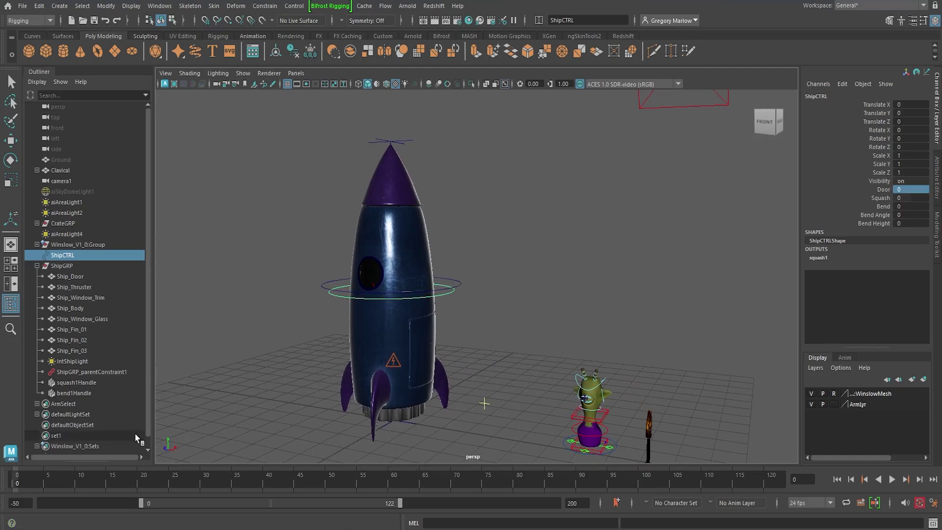
left_click(130, 382)
key("e")
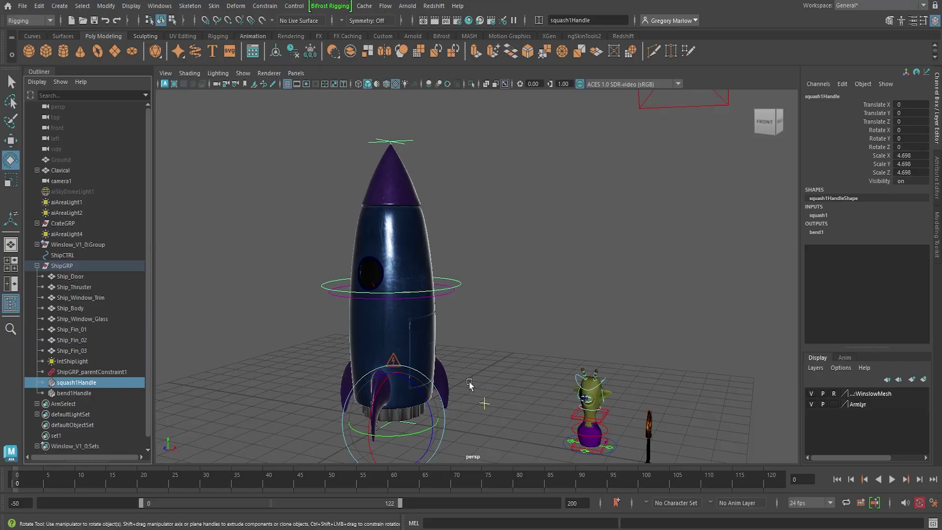
double_click(922, 180)
key("Return")
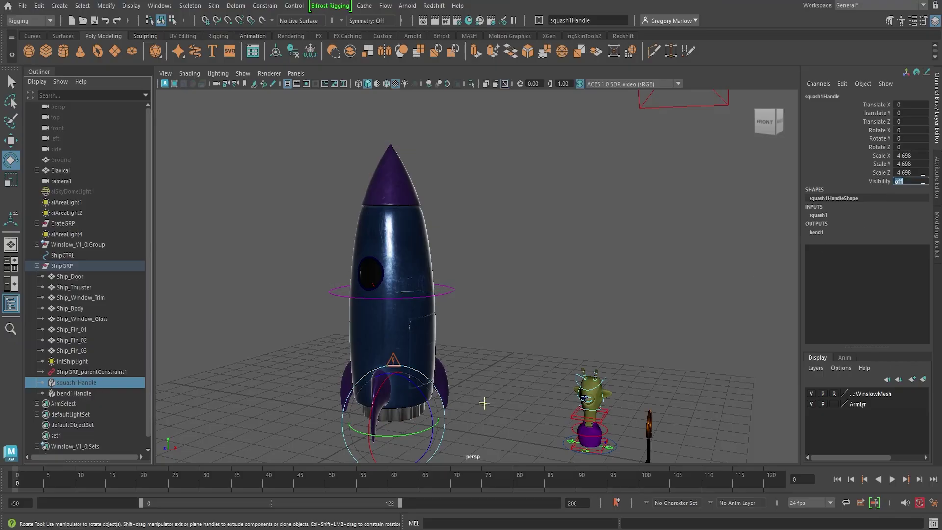
left_click(546, 275)
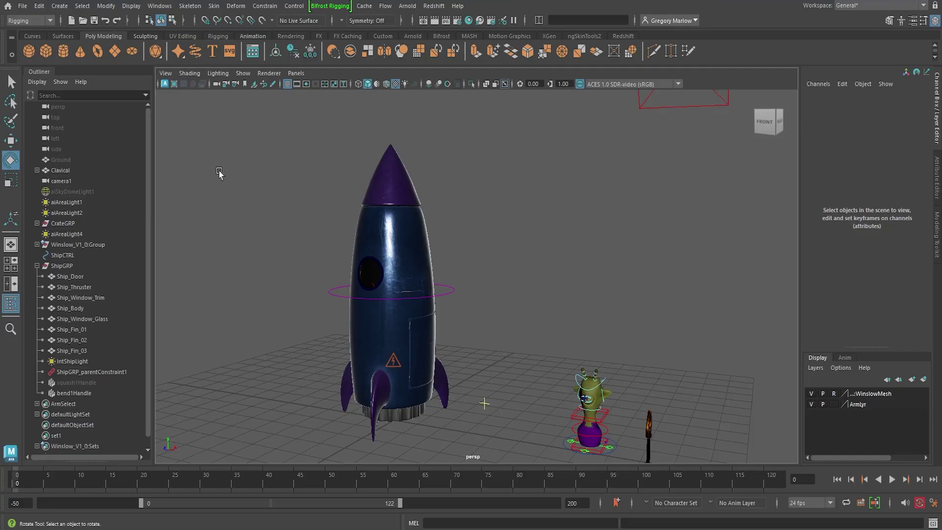
Step: Open the Node Editor and frame the rocket ship beside it in the viewport
left_click(160, 6)
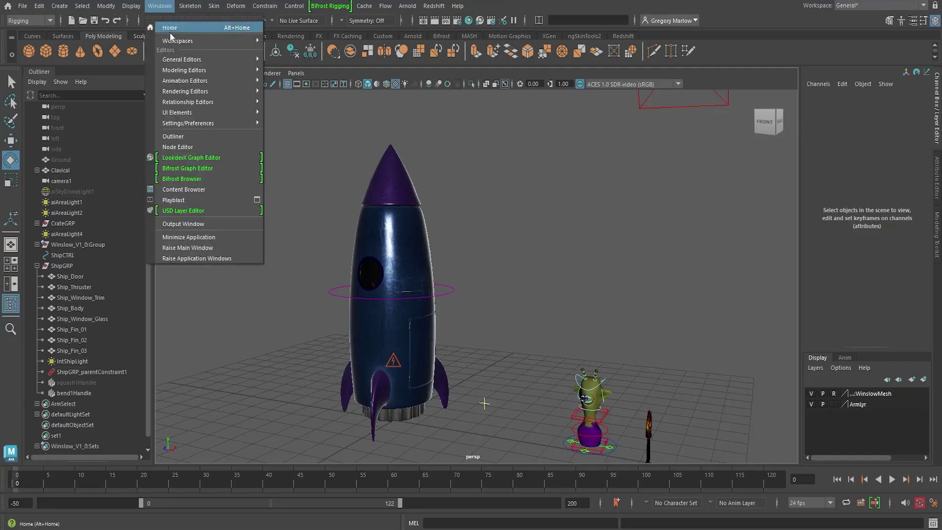
left_click(198, 147)
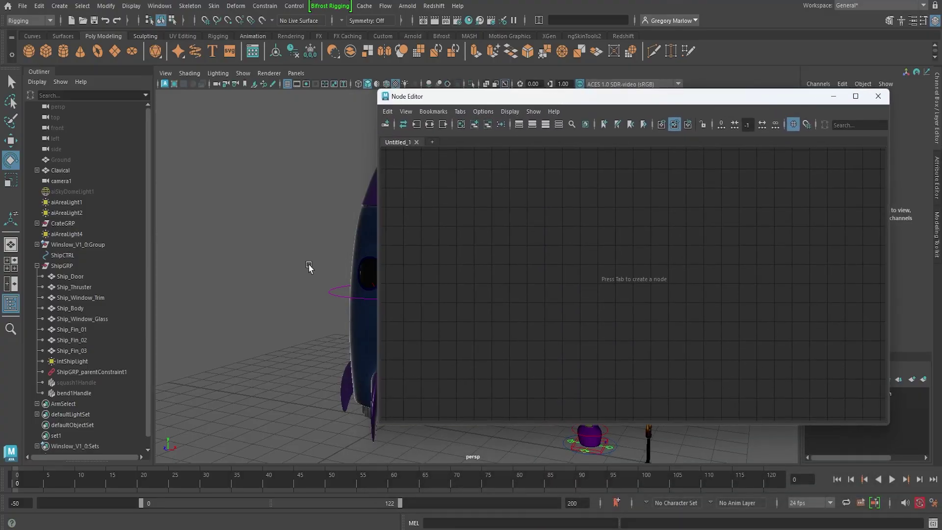
middle_click_drag(309, 289, 210, 301, "alt")
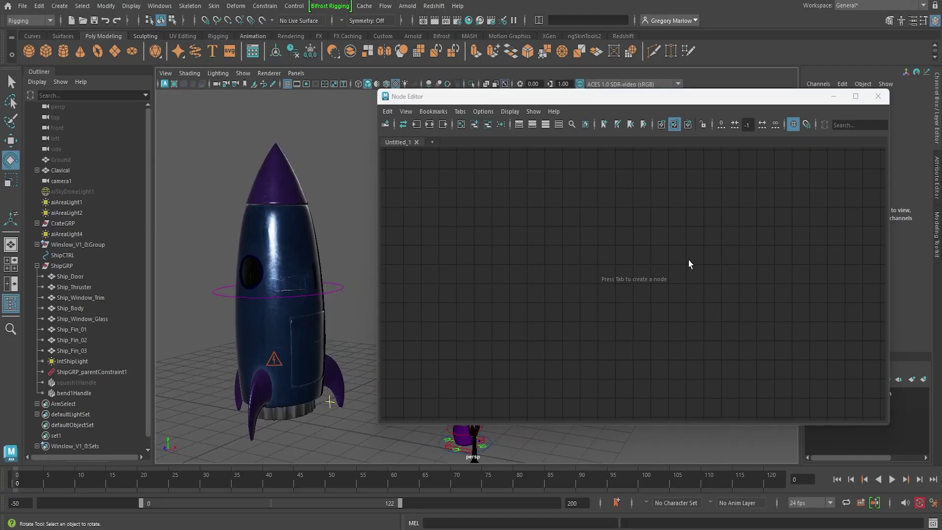
Step: Examine CrateMAT's shading network in the Hypershade, including the separate colour outputs of plywood_arm_4k.png, and close the Hypershade
left_click(469, 20)
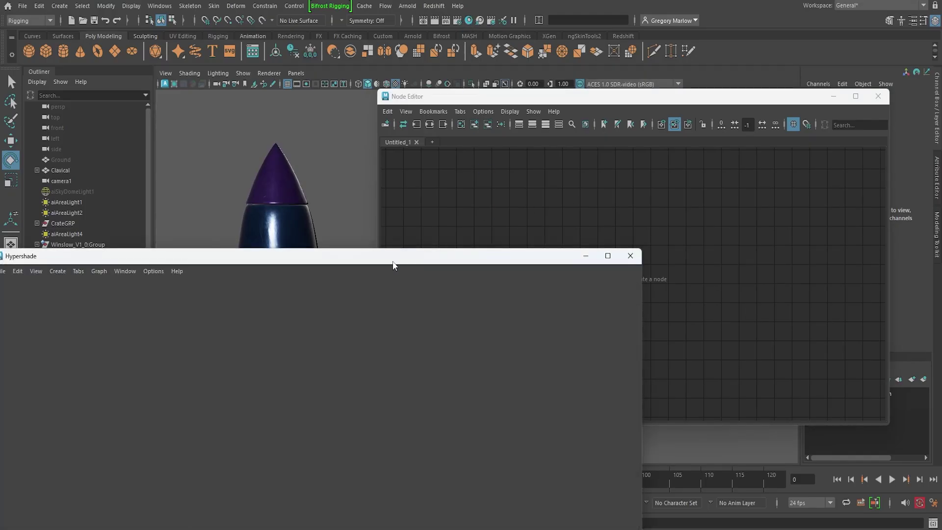
left_click_drag(393, 261, 644, 94)
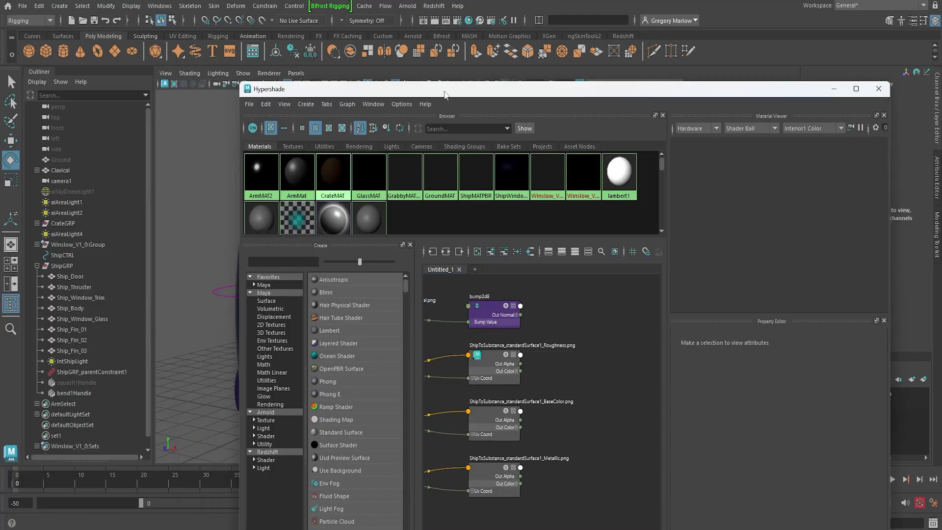
left_click_drag(423, 92, 427, 81)
right_click(336, 167)
left_click(338, 191)
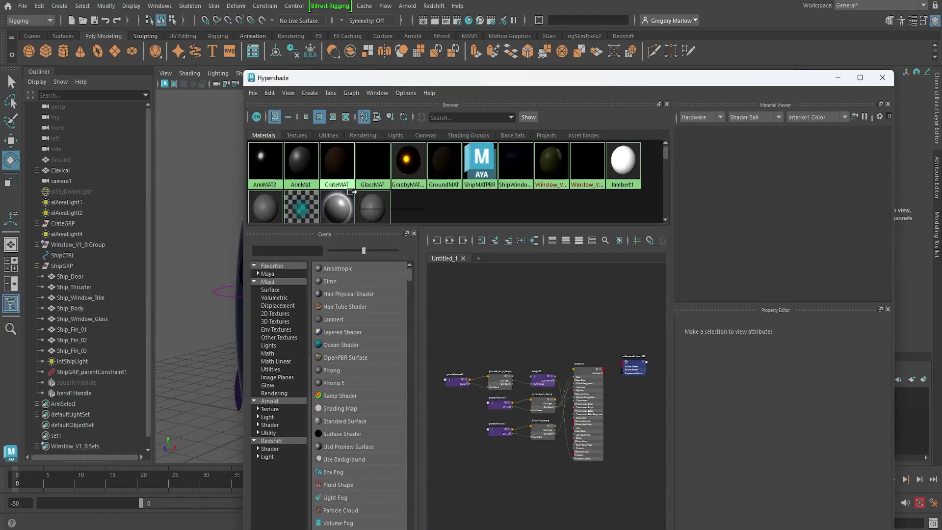
scroll(571, 412, "up", 5)
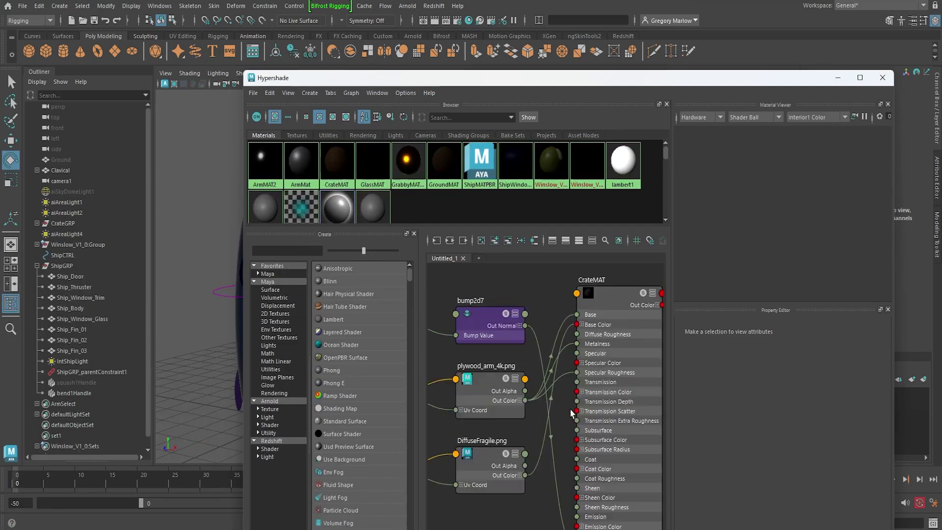
left_click(519, 401)
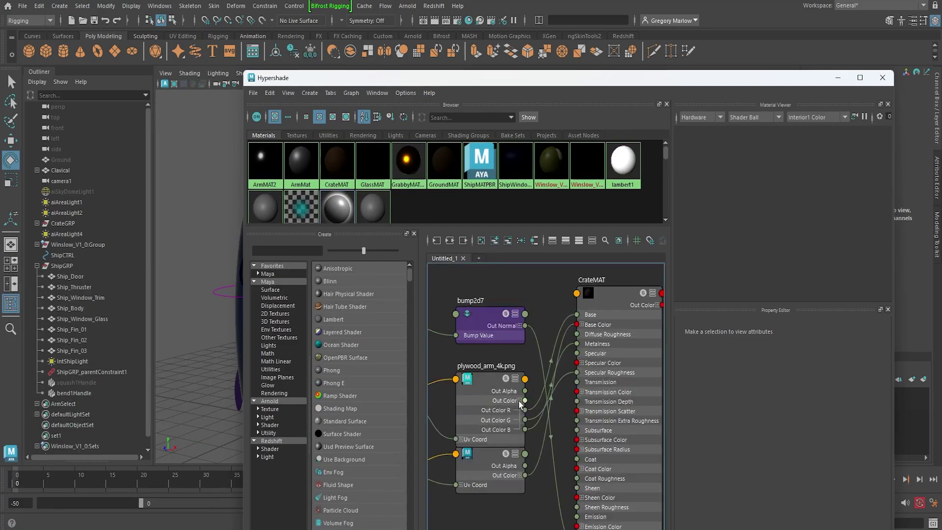
left_click(881, 79)
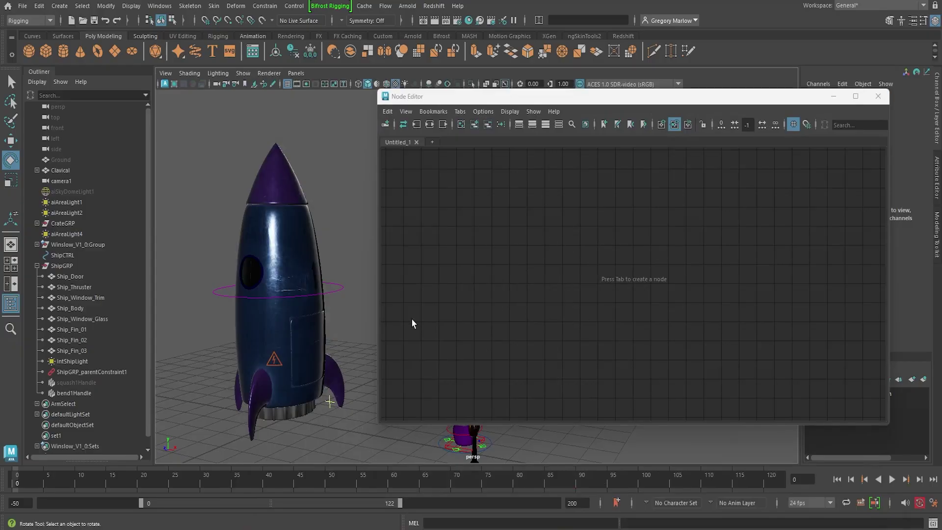
Step: Add the ShipCTRL control's nodes to the Node Editor graph and select the ShipCTRLShape node
left_click(341, 289)
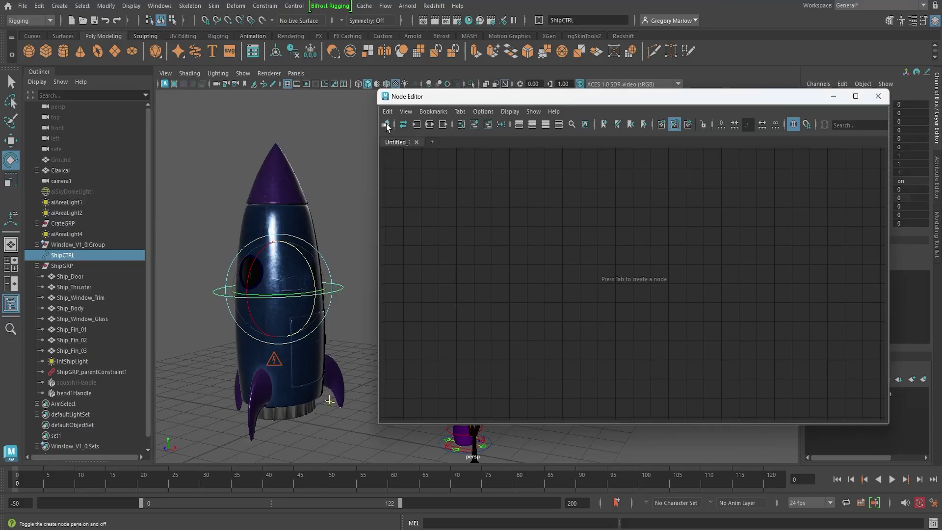
left_click(474, 124)
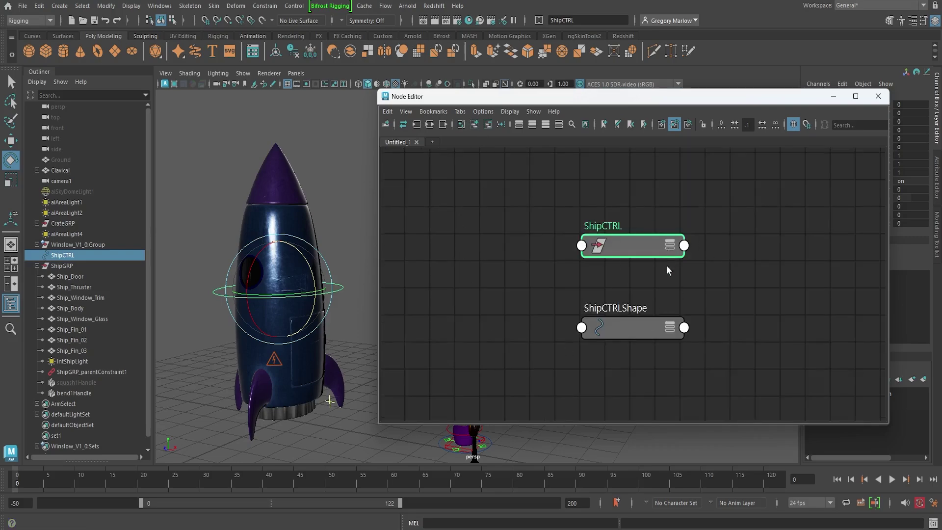
scroll(652, 303, "down", 4)
scroll(651, 302, "up", 4)
left_click(648, 316)
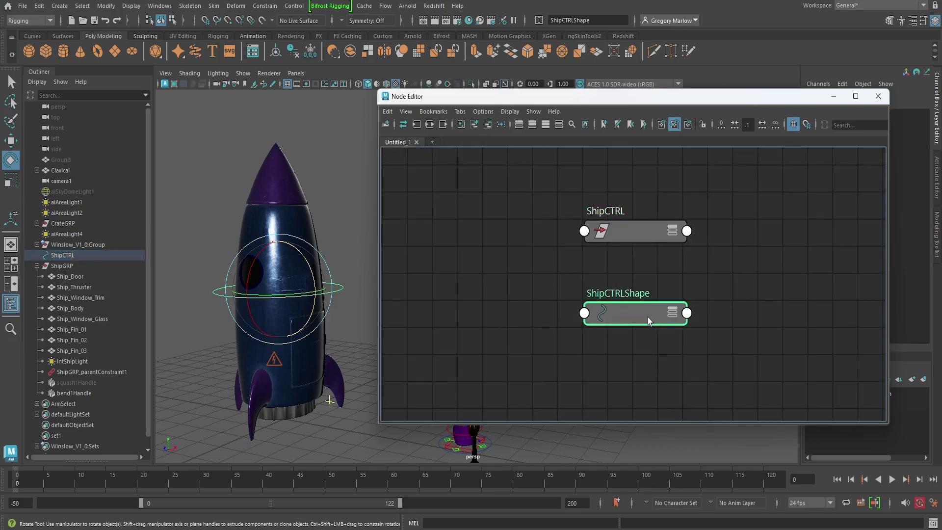
scroll(658, 339, "down", 4)
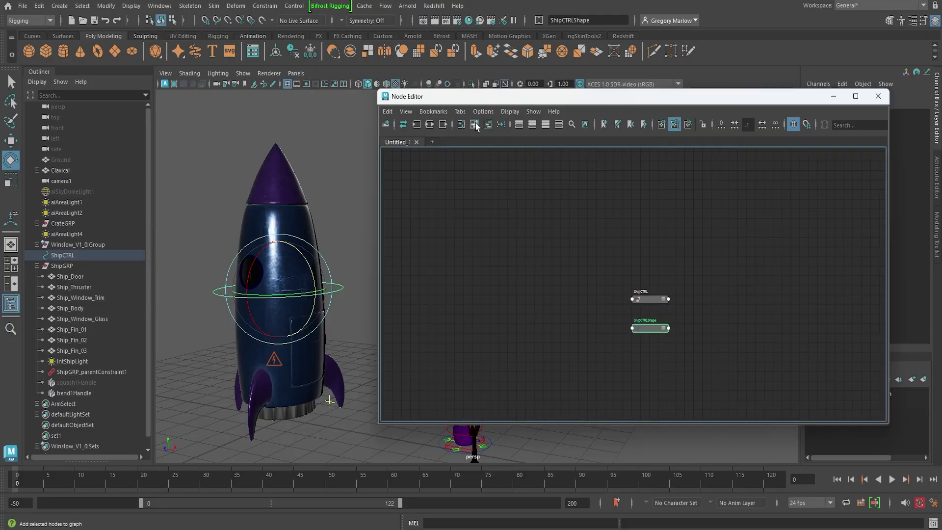
Step: Remove ShipCTRLShape from the graph and expand the ShipCTRL node to list all its attributes, down to the custom Bend, Door and Squash ones
left_click(488, 125)
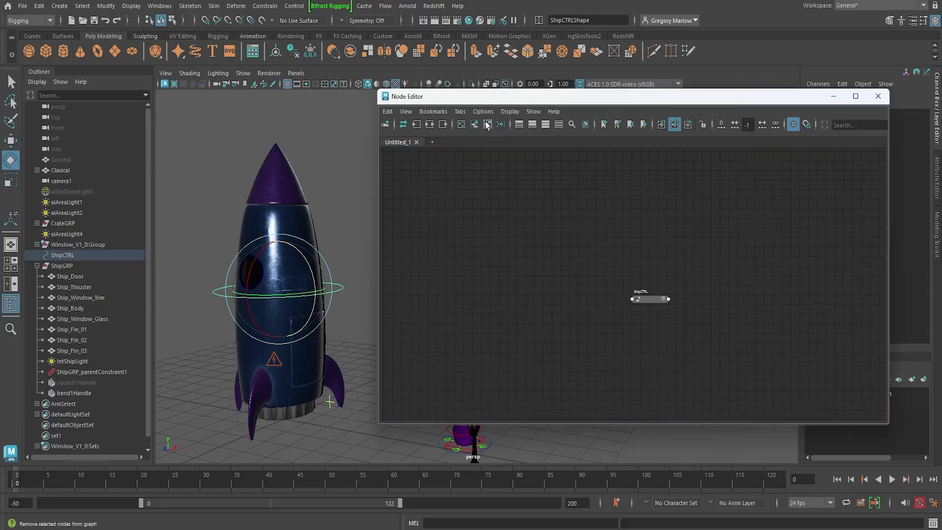
left_click_drag(657, 300, 597, 240)
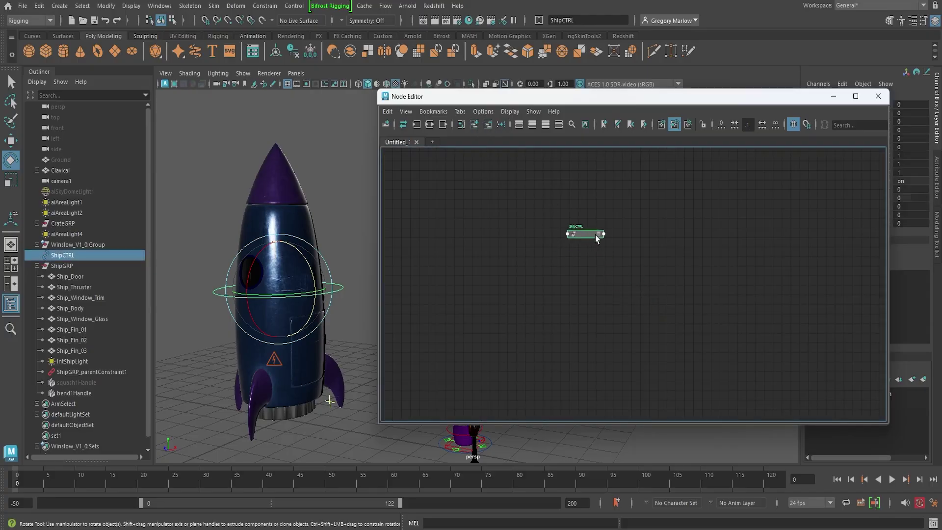
left_click(599, 234)
scroll(599, 238, "up", 4)
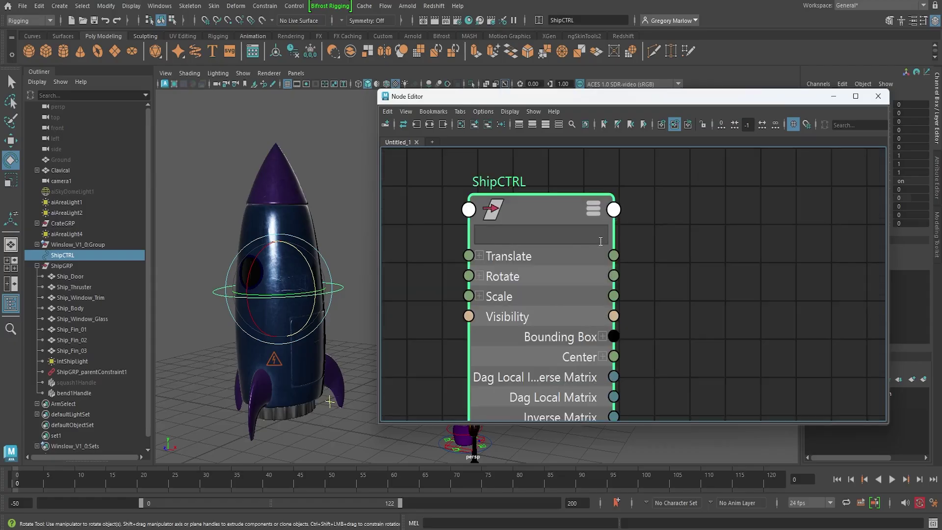
scroll(601, 240, "down", 1)
scroll(600, 240, "down", 2)
middle_click_drag(646, 294, 680, 245)
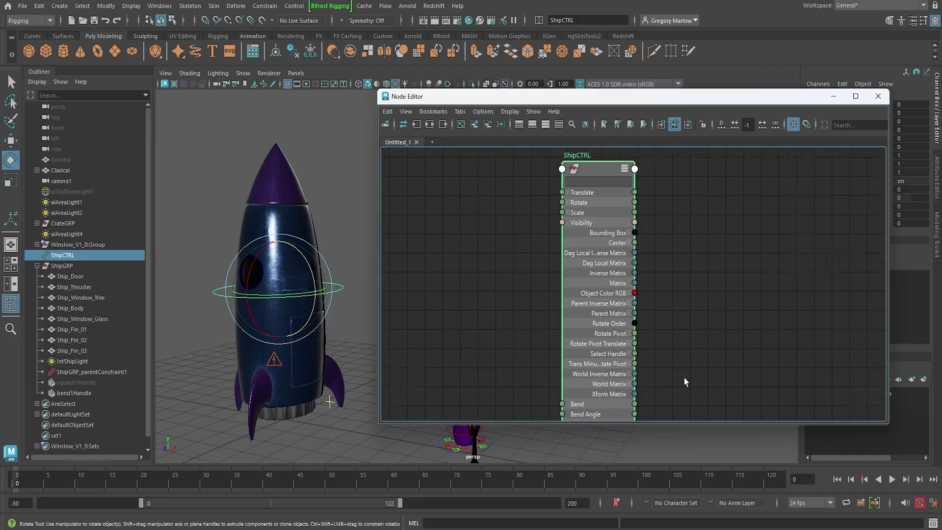
scroll(685, 382, "down", 2)
scroll(683, 382, "up", 4)
middle_click_drag(675, 382, 666, 266)
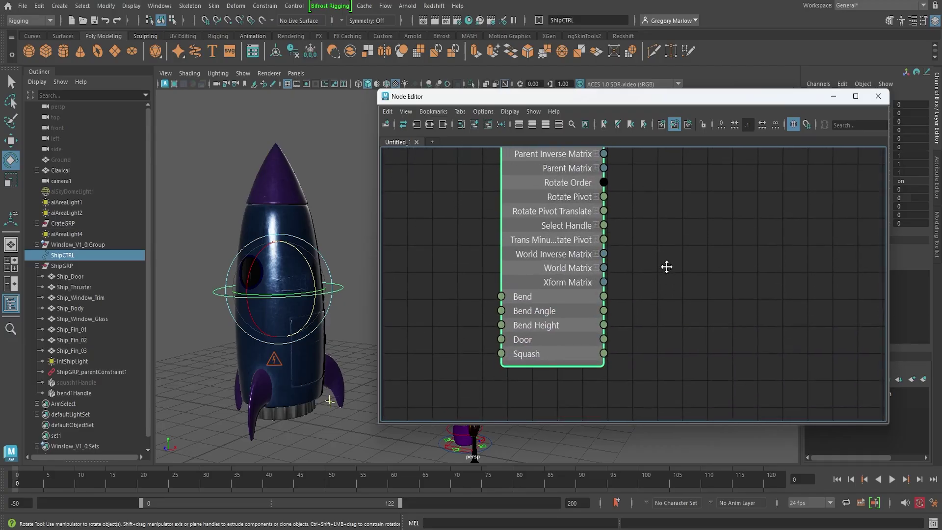
scroll(646, 314, "down", 1)
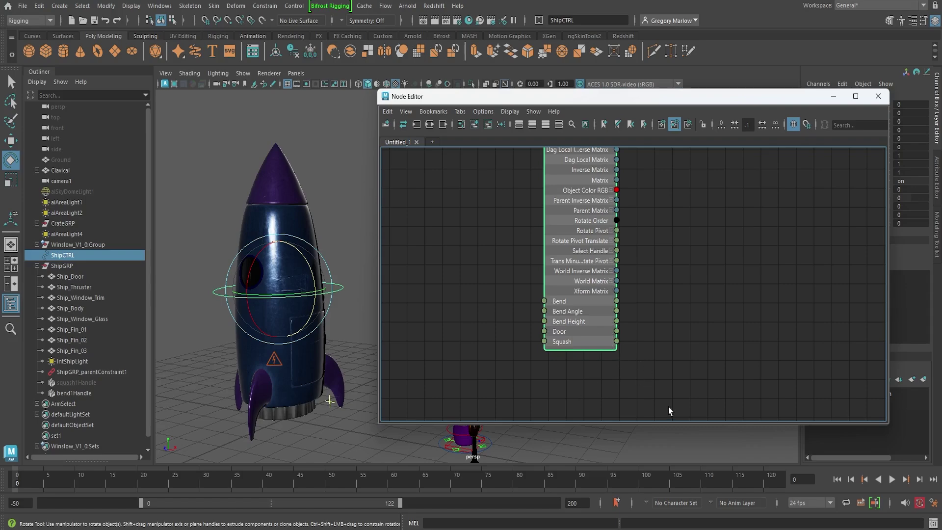
Step: Graph ShipCTRL's output connections and examine the links from its attributes to the ship's deformers, door and parent constraint
left_click(444, 124)
scroll(575, 317, "up", 3)
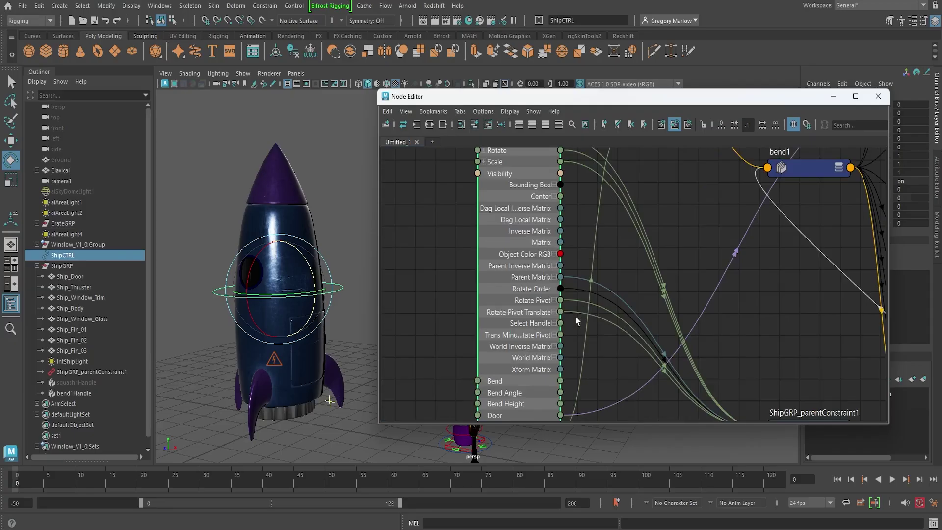
scroll(575, 316, "down", 3)
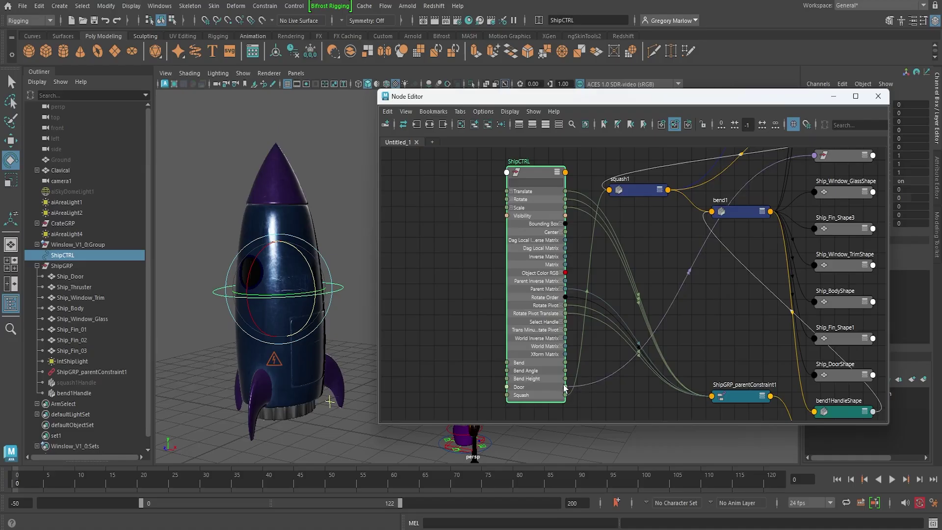
middle_click_drag(719, 300, 687, 282)
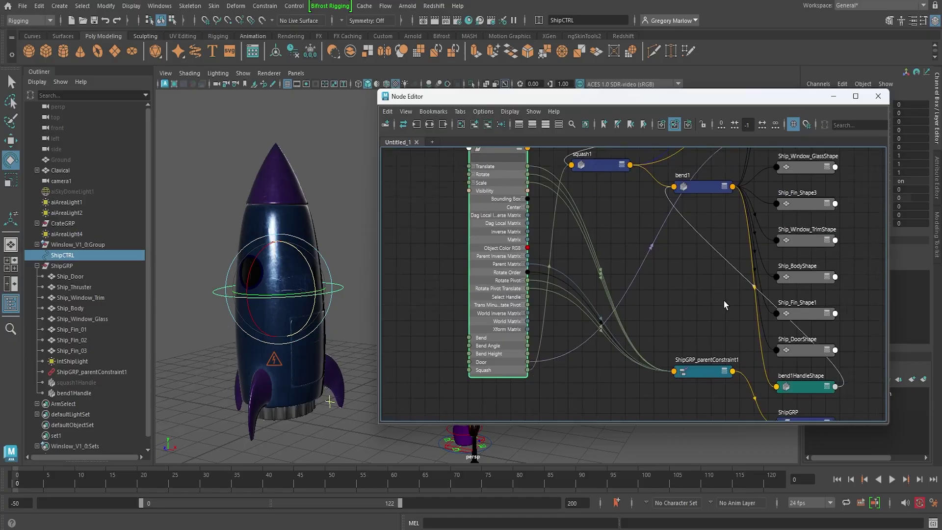
scroll(724, 304, "down", 3)
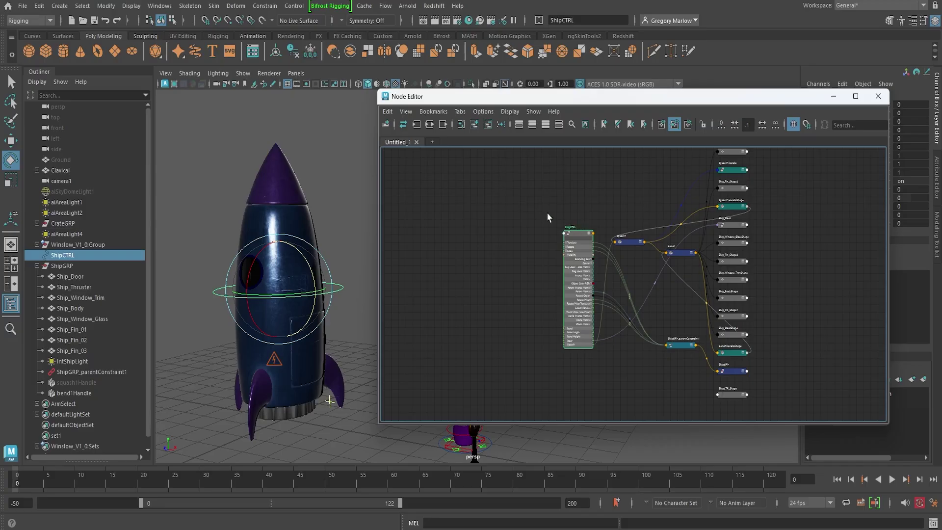
Step: Clear the graph and rebuild it with only ShipCTRL, bend1Handle and bend1HandleShape, spacing the bend nodes apart and removing ShipCTRLShape
left_click(461, 124)
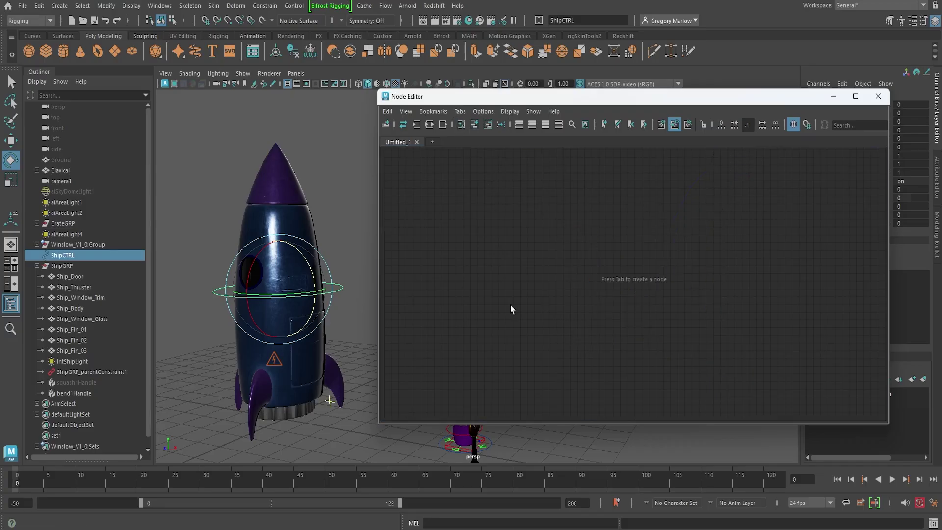
left_click(474, 125)
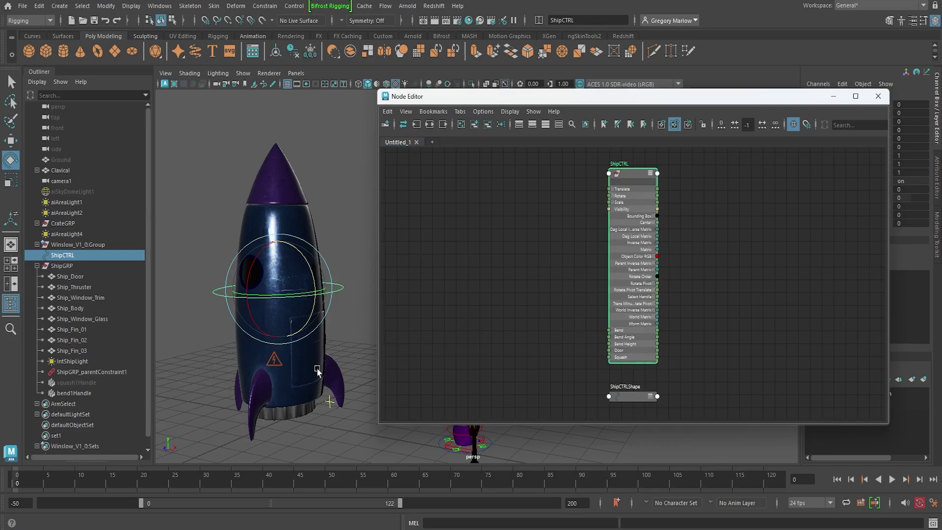
left_click(89, 394)
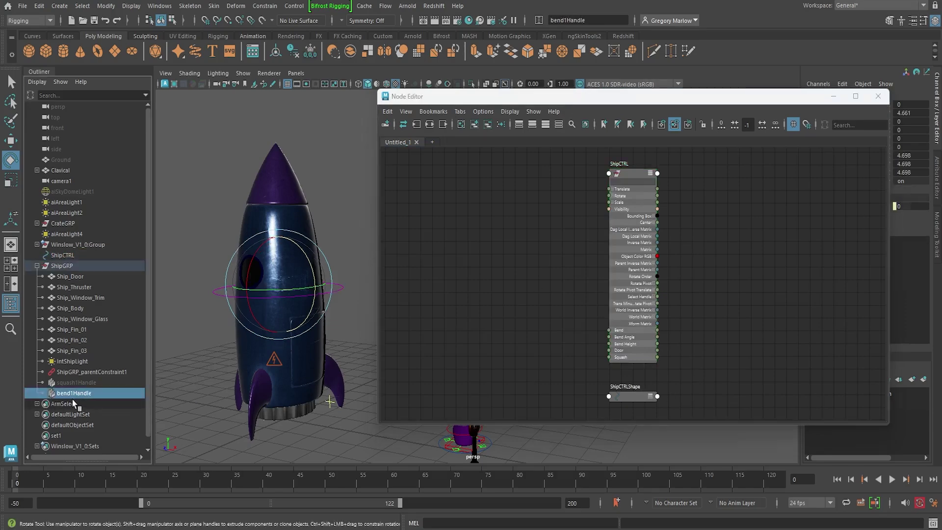
left_click(474, 124)
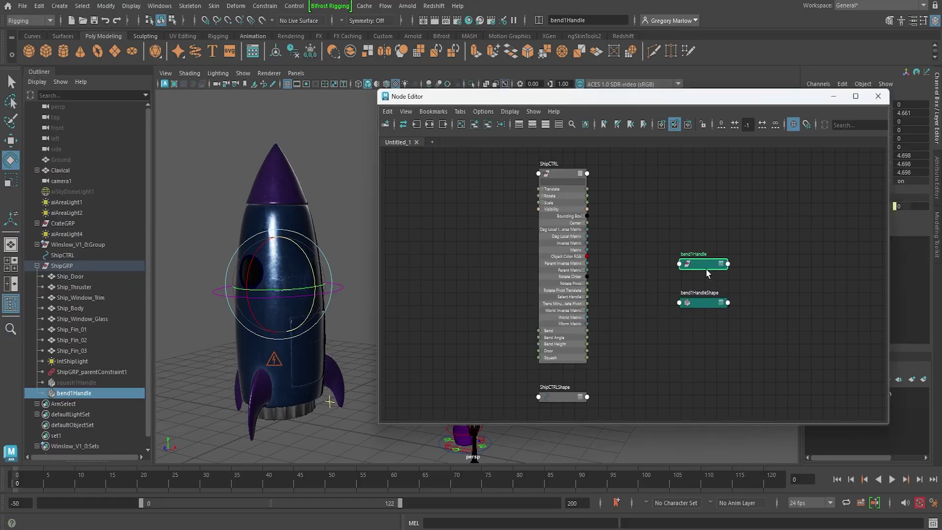
left_click_drag(706, 272, 695, 211)
left_click_drag(706, 306, 703, 310)
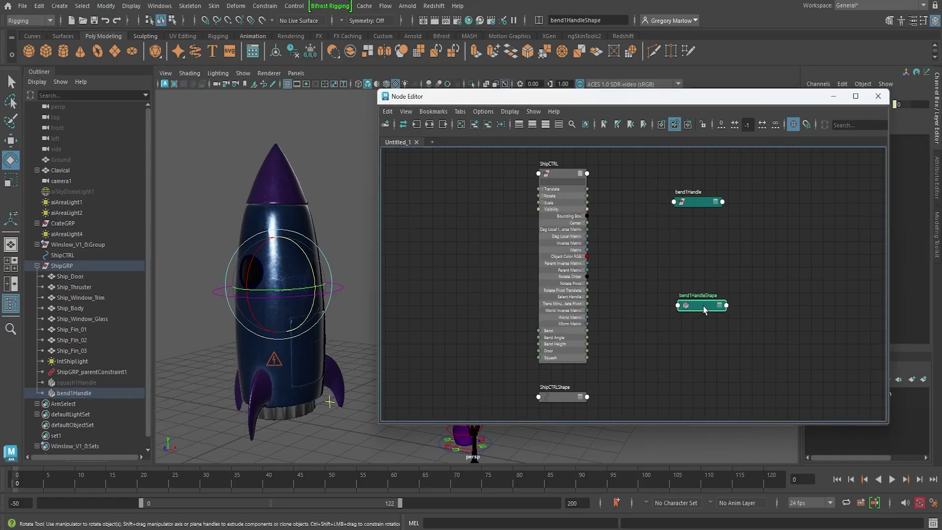
left_click(566, 398)
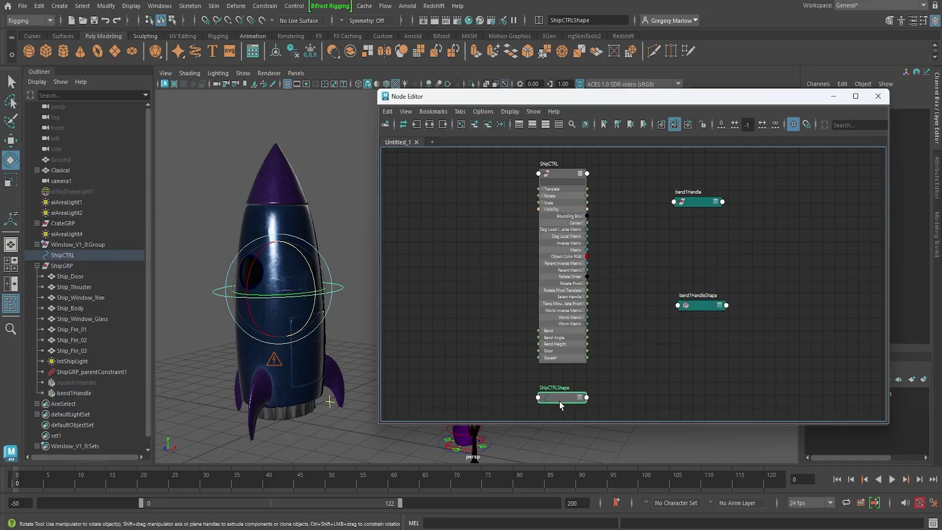
left_click(489, 126)
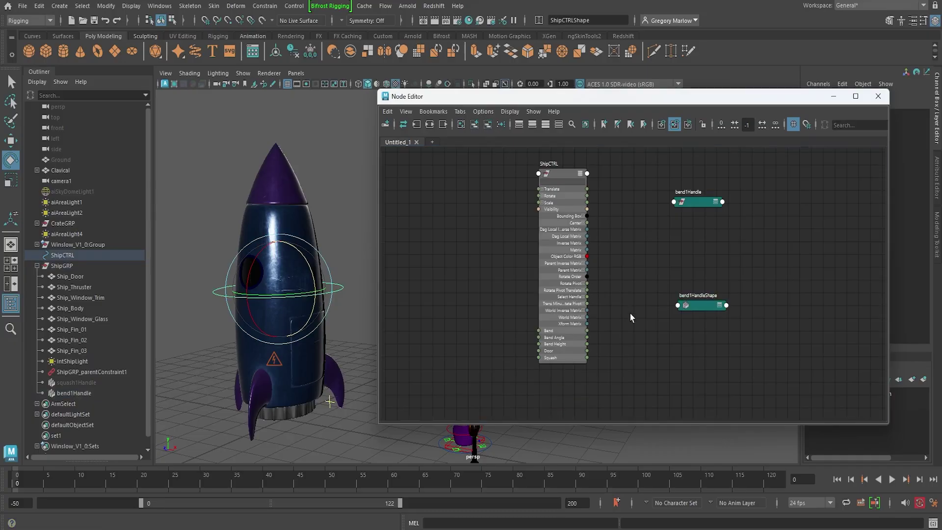
Step: Expand the bend1Handle and bend1HandleShape nodes to show their attributes, placing bend1HandleShape below bend1Handle
middle_click_drag(631, 343, 573, 323, "alt")
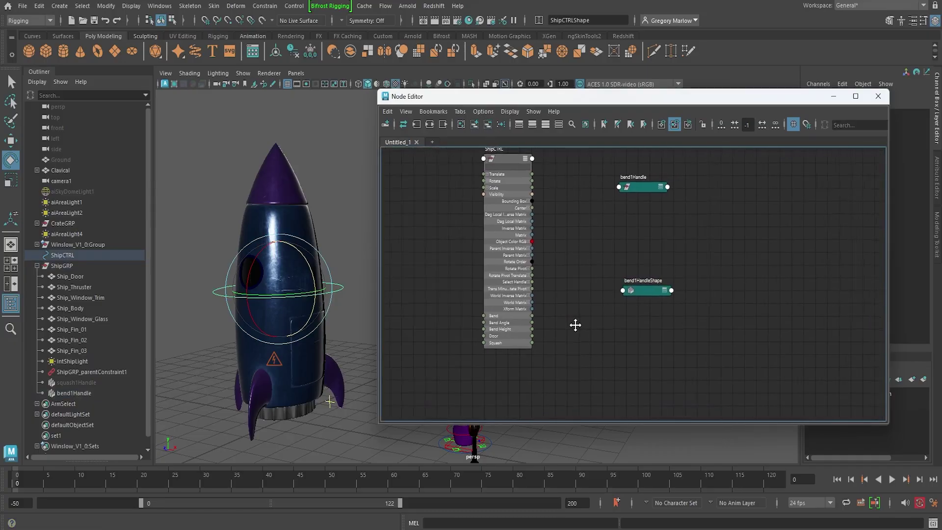
left_click(662, 192)
left_click(663, 190)
left_click_drag(647, 191, 650, 139)
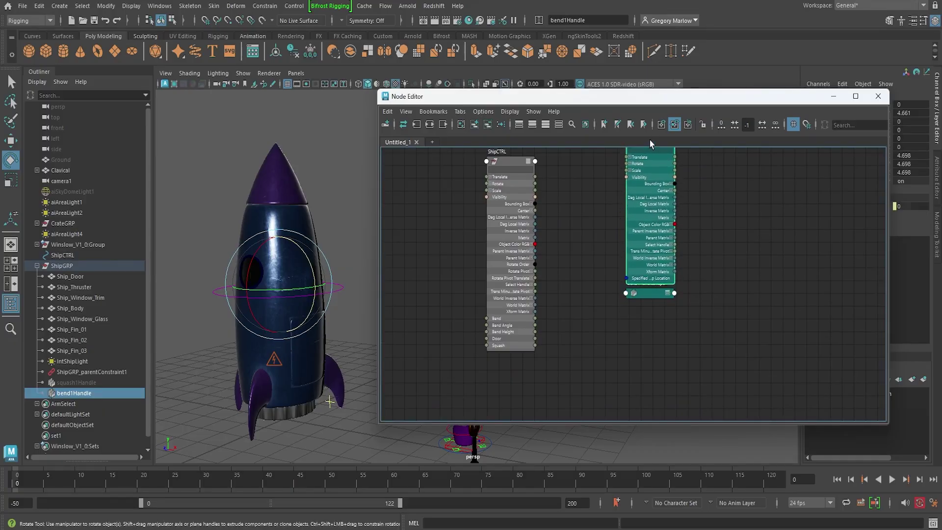
left_click_drag(655, 211, 646, 316)
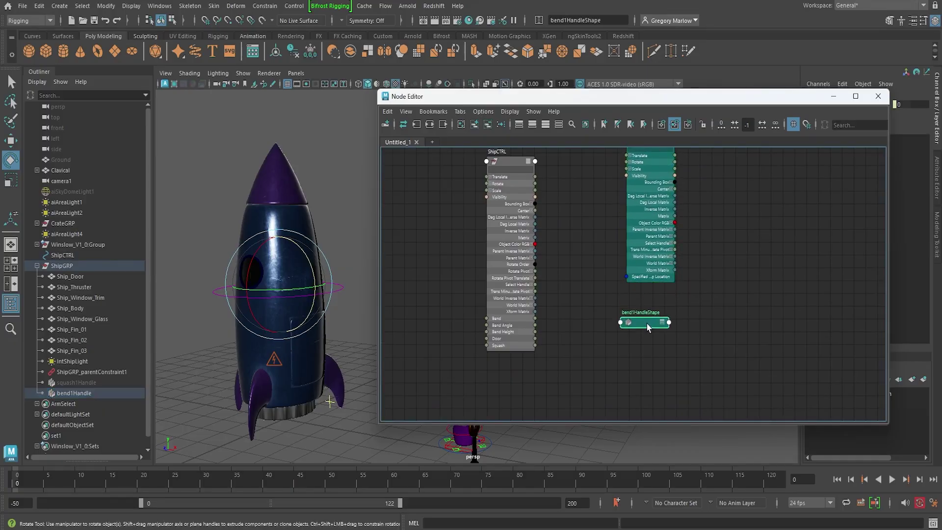
left_click(666, 322)
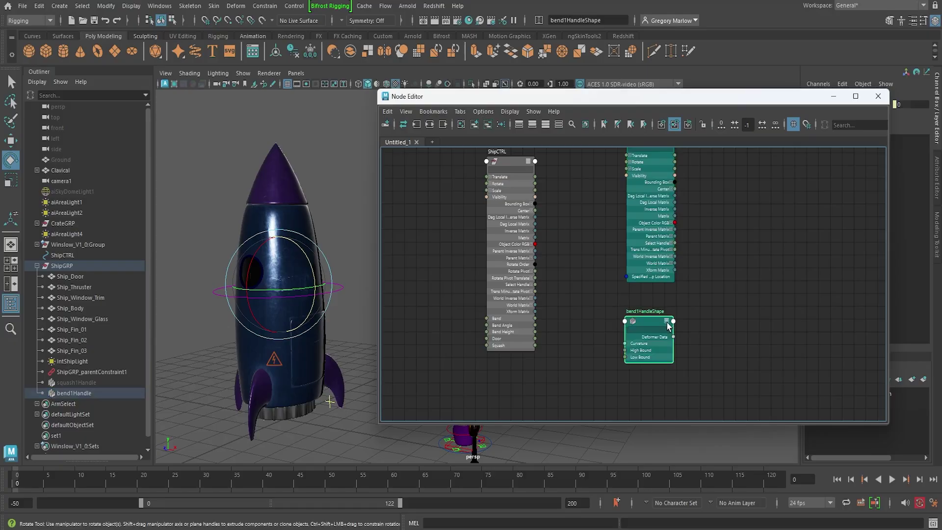
Step: Connect ShipCTRL's Bend output to the Curvature input of bend1HandleShape
scroll(668, 259, "up", 5)
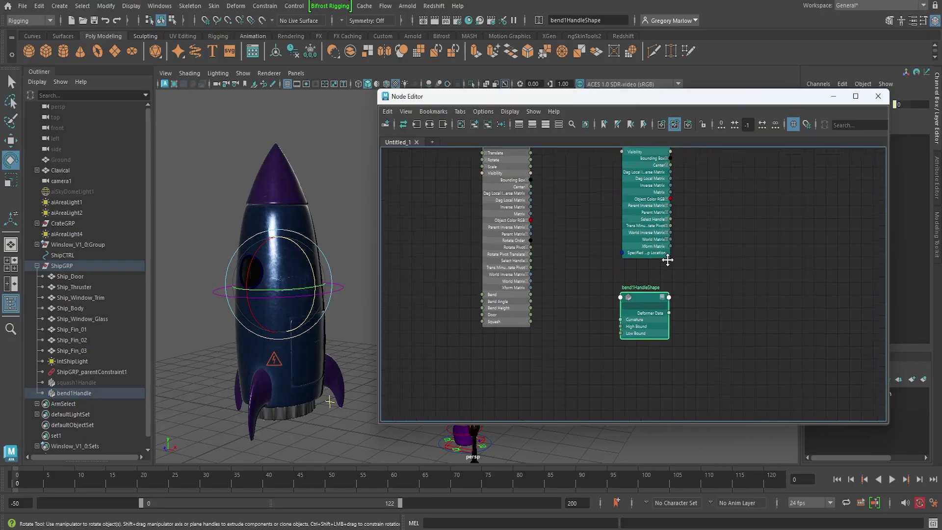
middle_click_drag(738, 217, 787, 307)
scroll(723, 304, "down", 3)
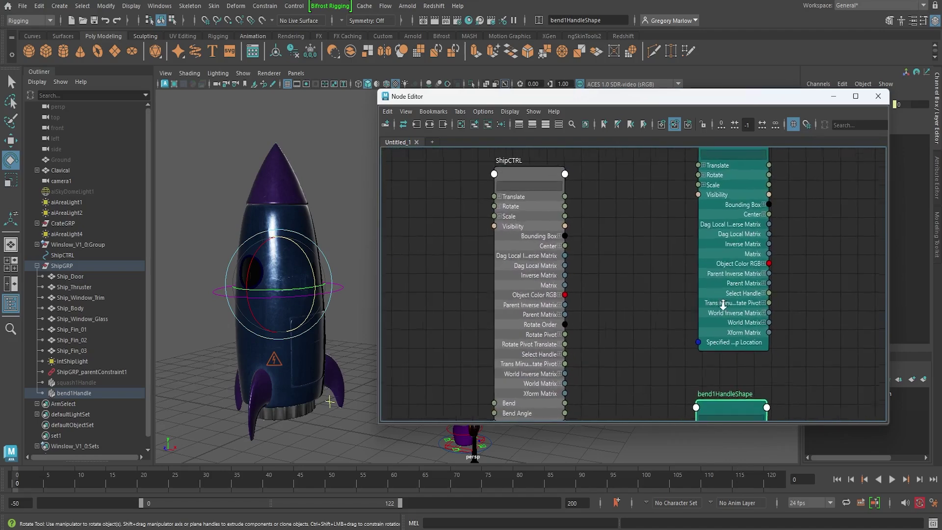
middle_click_drag(649, 296, 608, 244)
scroll(660, 284, "down", 2)
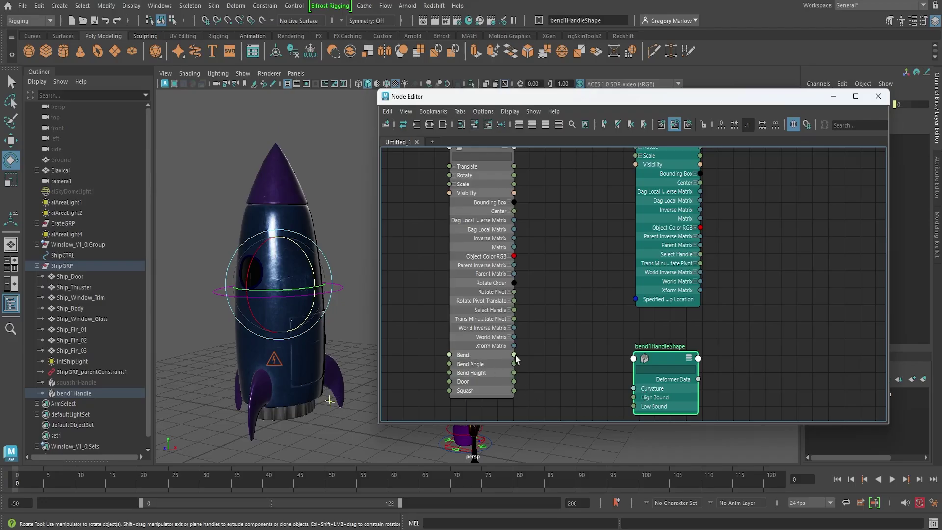
left_click_drag(514, 356, 612, 382)
left_click_drag(629, 388, 632, 389)
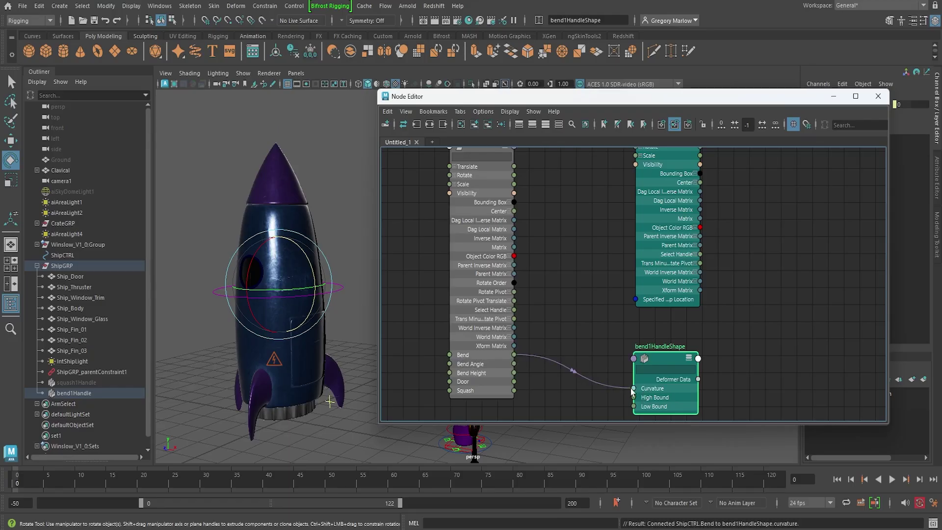
Step: Test the connection by raising ShipCTRL's Bend to 76.8, and select the bend1HandleShape node
left_click(350, 283)
left_click_drag(738, 93, 689, 57)
left_click(882, 206)
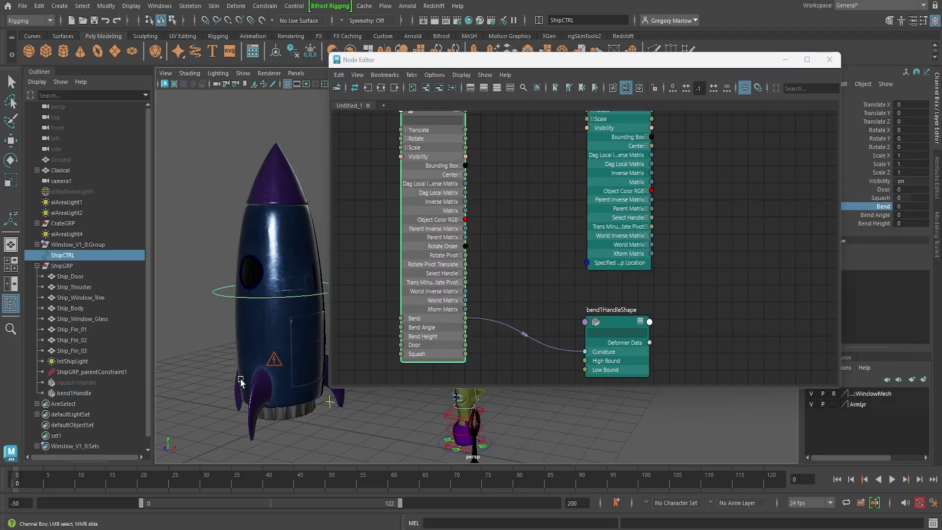
middle_click_drag(241, 382, 627, 368)
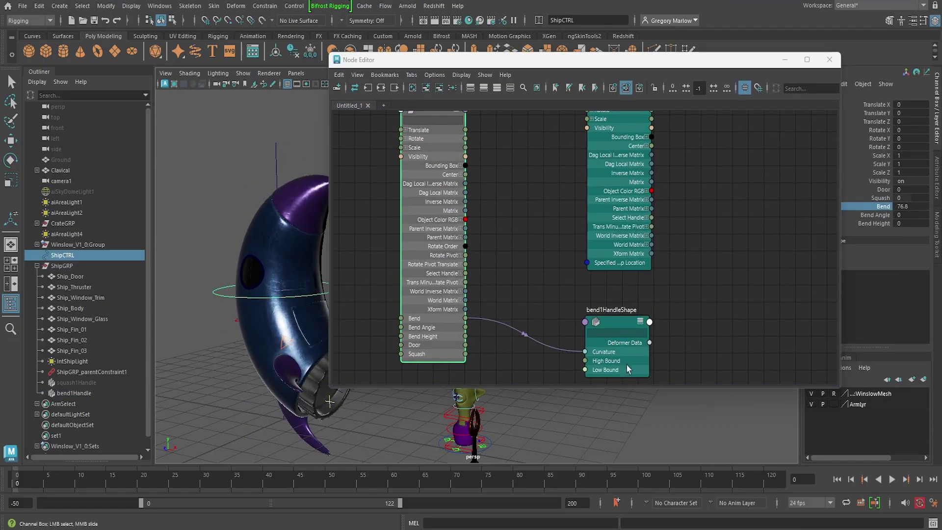
left_click(618, 323)
key("e")
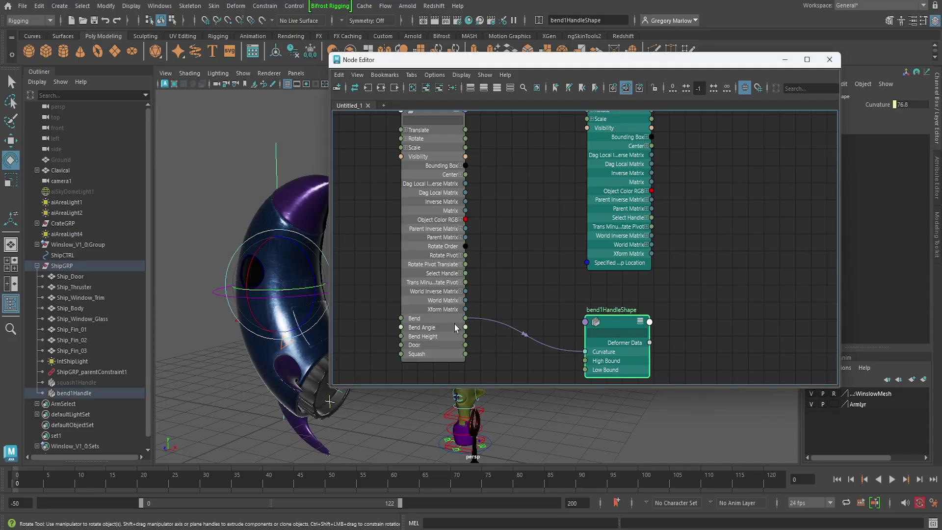
left_click(159, 6)
mouse_move(252, 60)
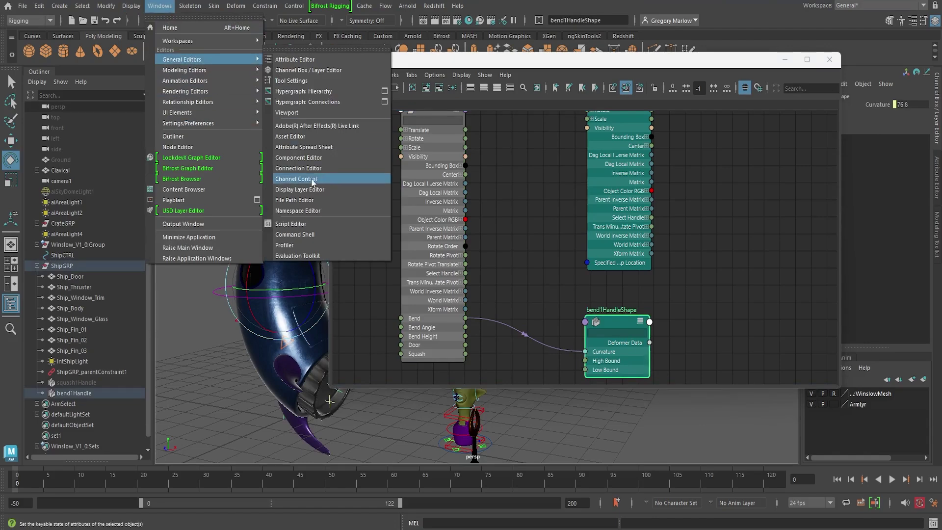
left_click(661, 202)
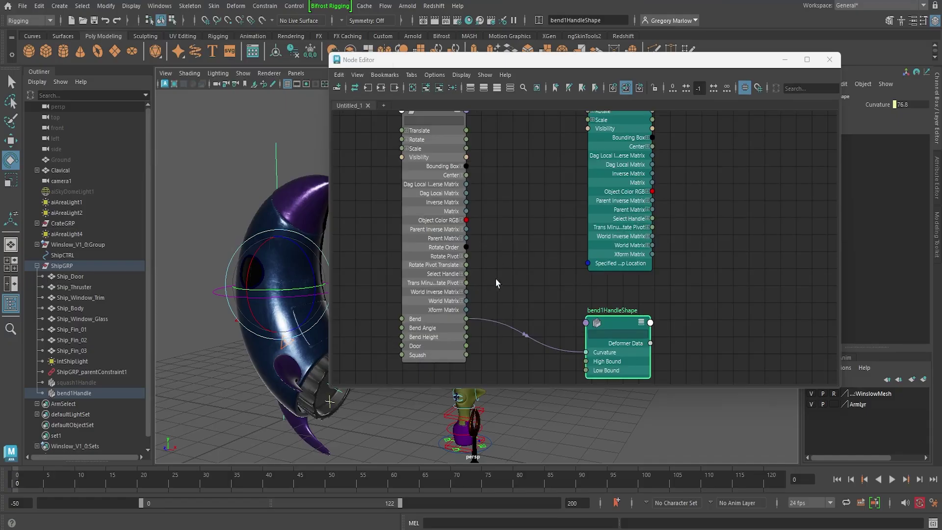
Step: Move the Node Editor clear of the ship and expand the Rotate attribute on the bend1Handle node
scroll(511, 264, "down", 2)
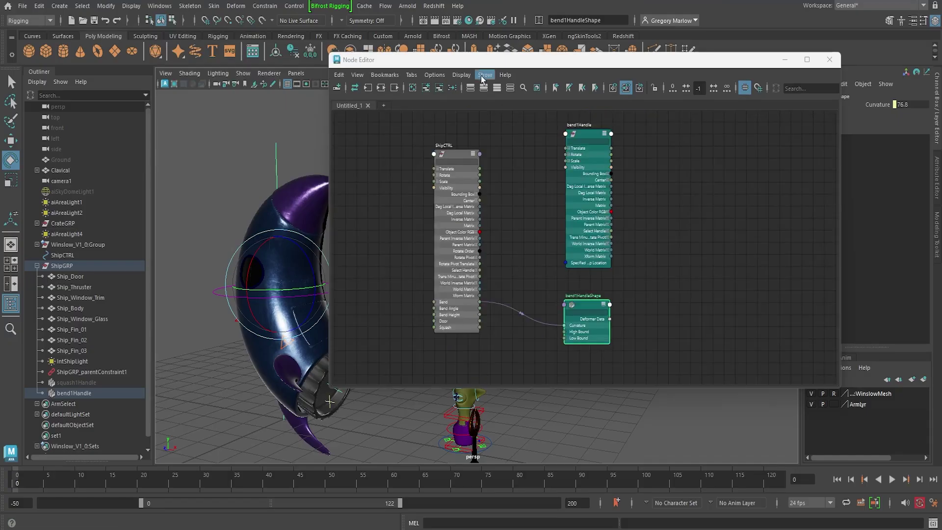
left_click_drag(477, 64, 541, 49)
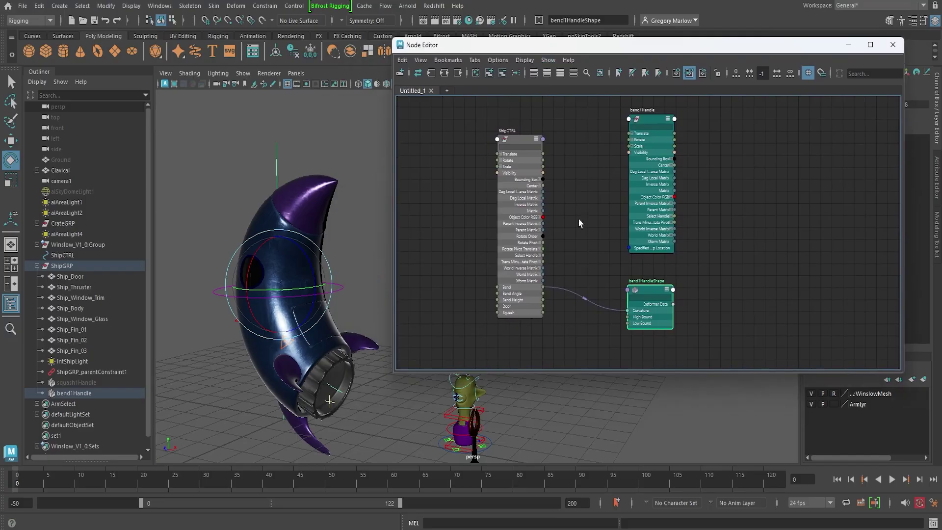
scroll(578, 219, "up", 3)
scroll(570, 248, "down", 3)
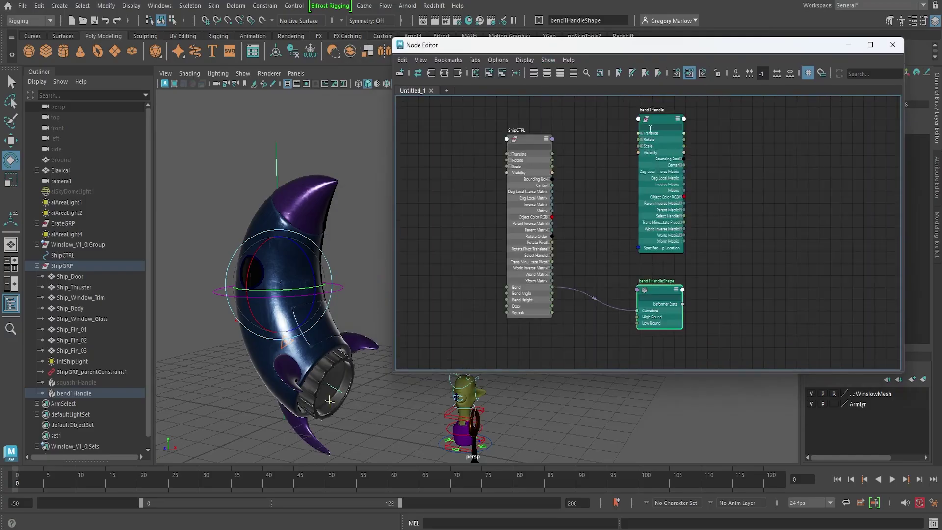
scroll(652, 150, "up", 2)
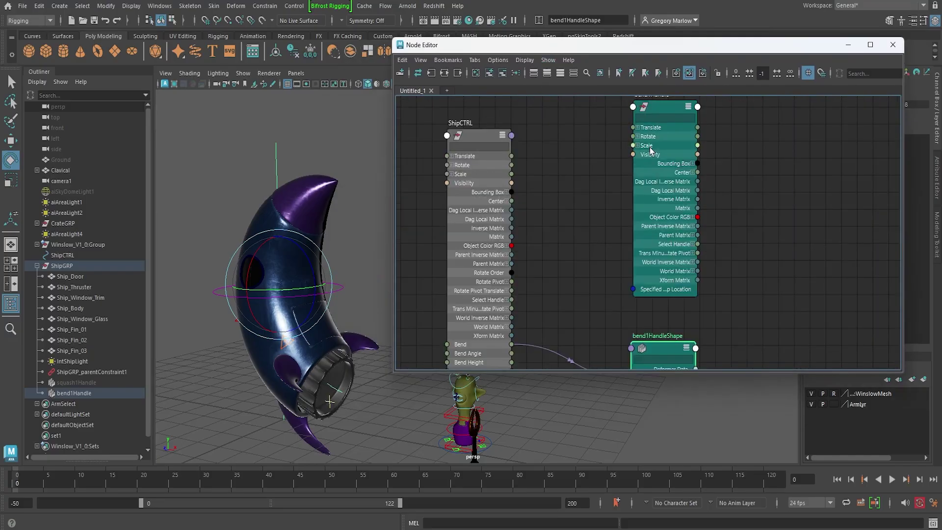
left_click(637, 138)
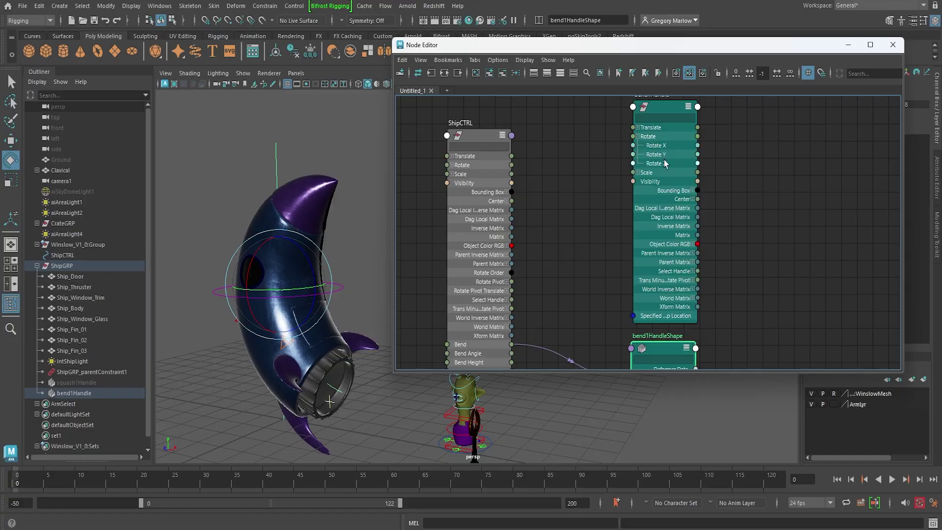
mouse_move(725, 175)
middle_mouse_down()
mouse_move(753, 199)
mouse_move(744, 175)
middle_mouse_up()
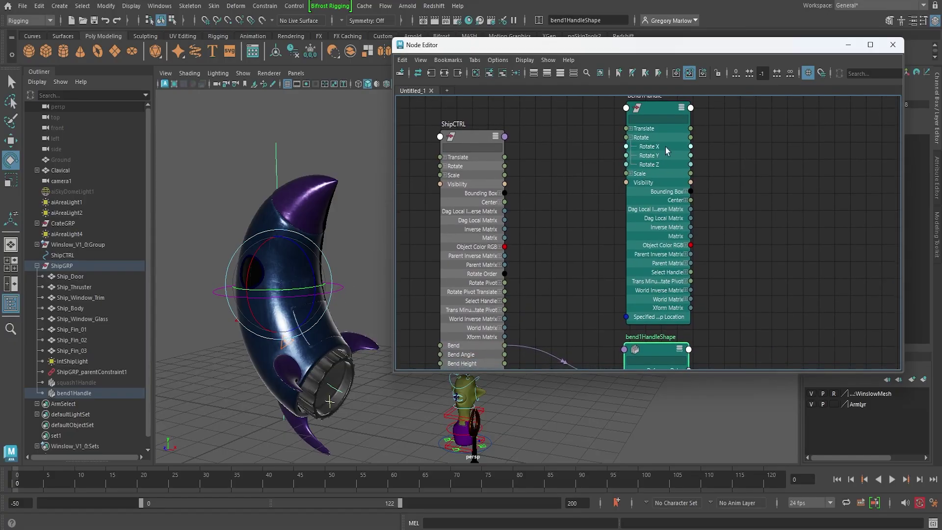
Step: Test rotating bend1Handle about its Y axis in the viewport and undo the rotation
left_click(365, 279)
left_click(276, 167)
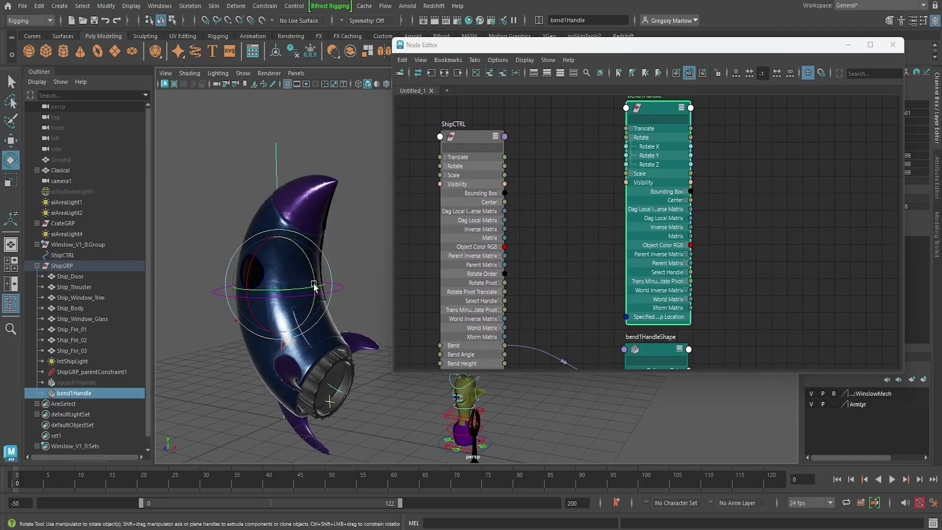
left_click_drag(310, 289, 339, 275)
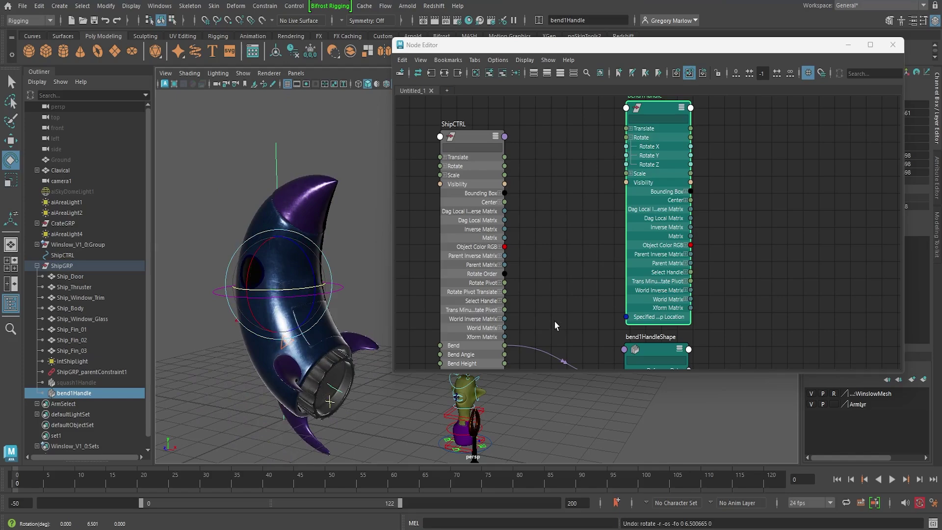
Step: Make the Node Editor taller and connect ShipCTRL's Bend Angle output to bend1Handle's Rotate Y input
middle_click_drag(554, 325, 548, 302)
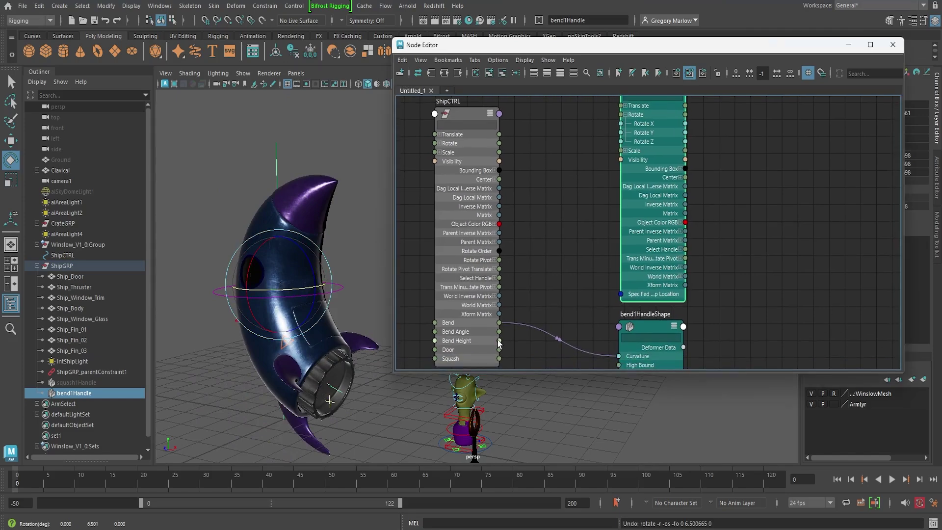
left_click_drag(736, 374, 737, 466)
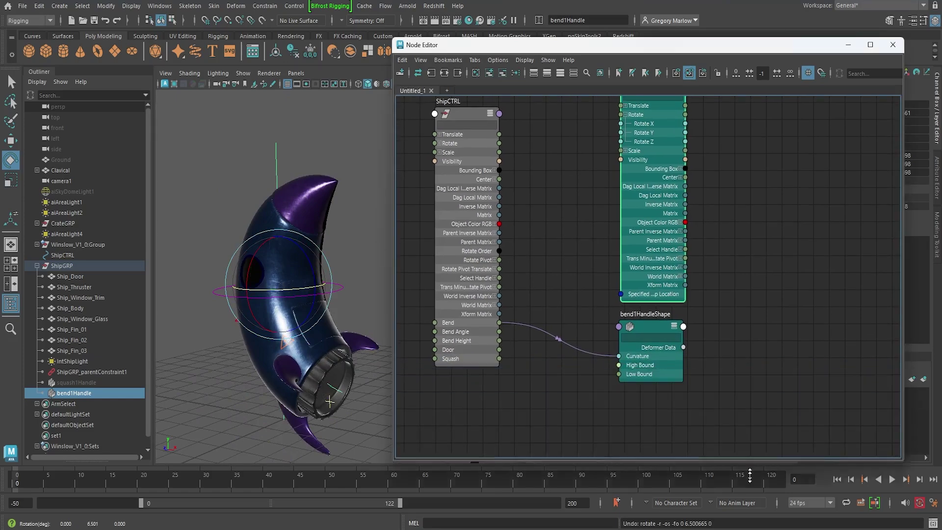
middle_click_drag(752, 346, 753, 385)
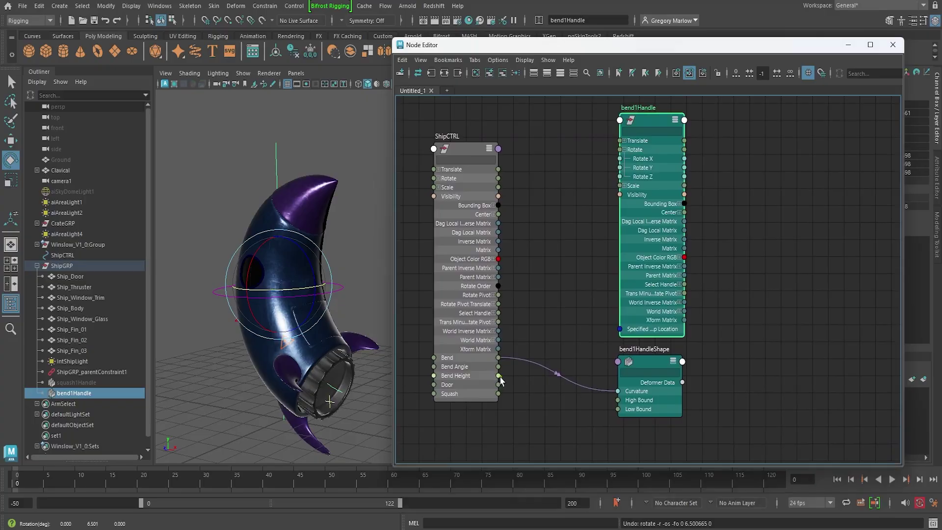
left_click_drag(499, 376, 620, 170)
key("ctrl+z")
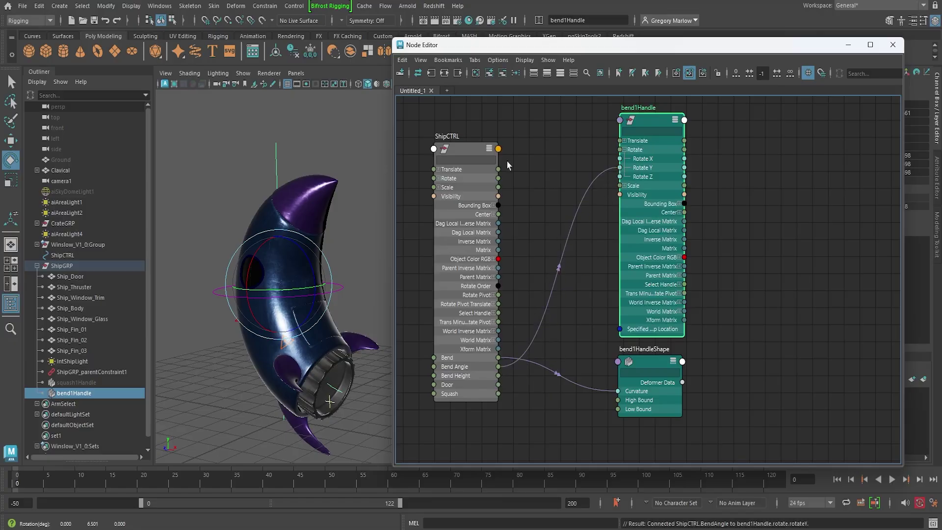
Step: Test ShipCTRL's Bend Angle at 116.6, undo that change, and expand bend1Handle's Translate attribute in the graph
left_click(464, 151)
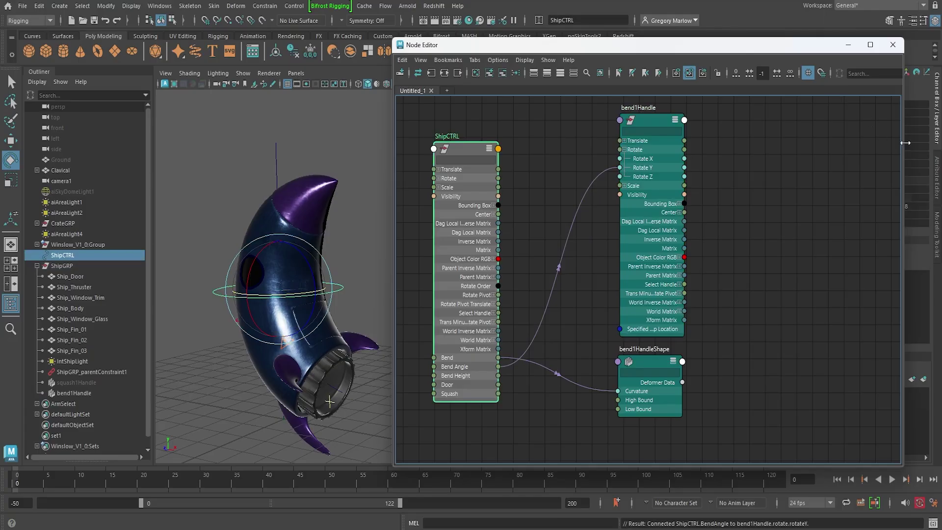
left_click_drag(905, 143, 792, 135)
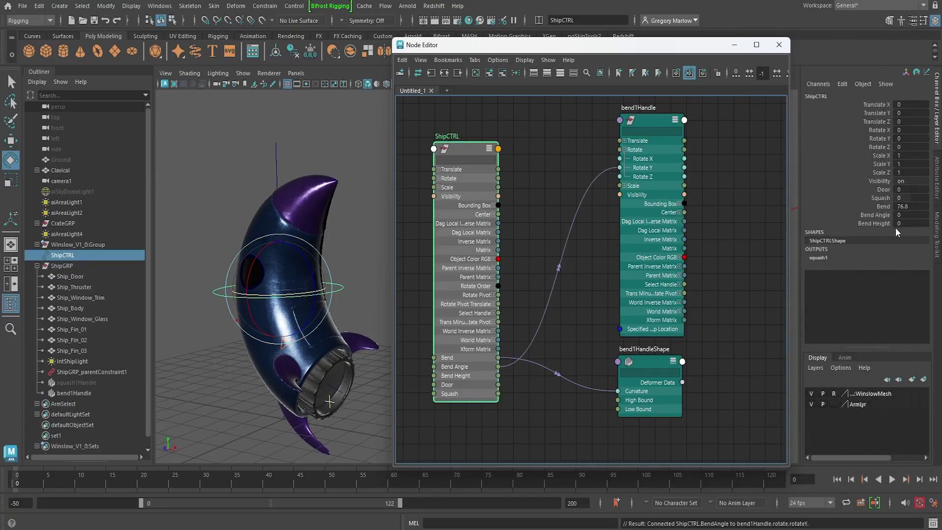
left_click(886, 217)
middle_click_drag(357, 249, 804, 249)
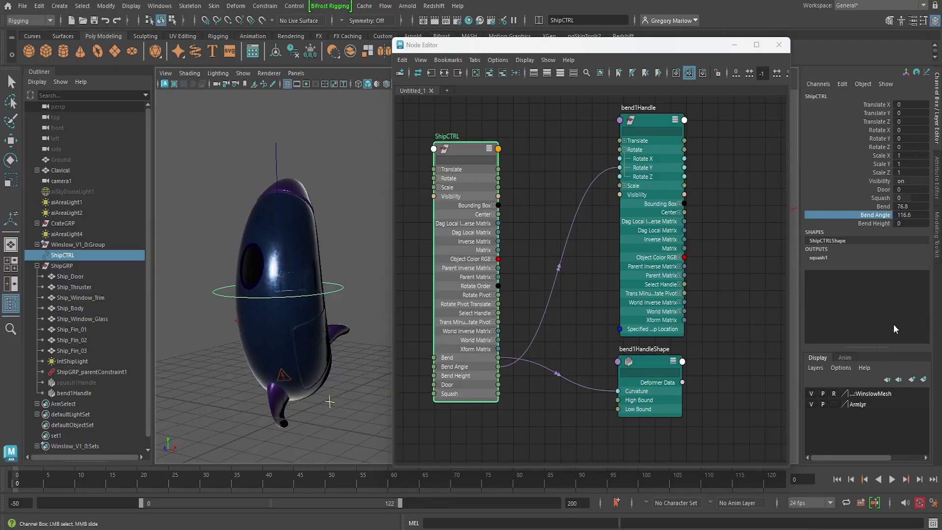
left_click(624, 141)
key("ctrl+z")
Step: Test moving bend1Handle vertically along the ship in the viewport and undo the move
left_click(275, 167)
key("e")
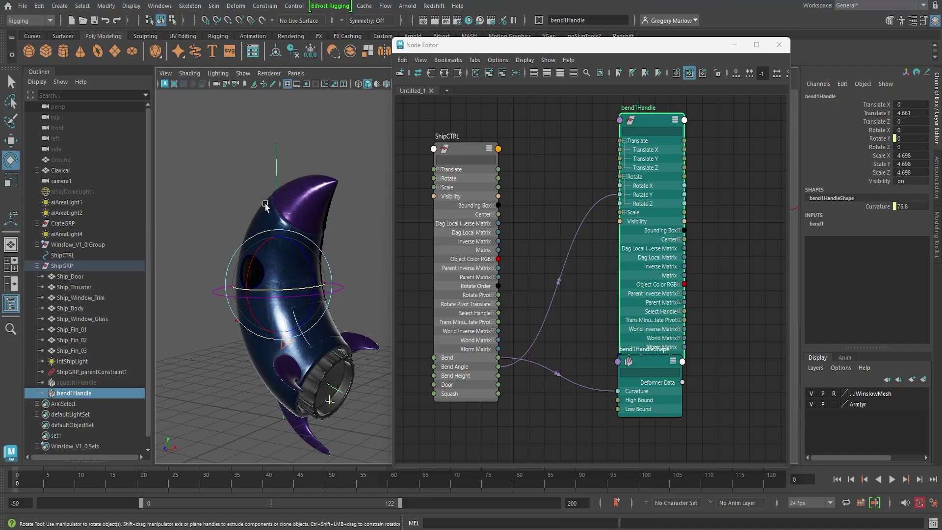
key("w")
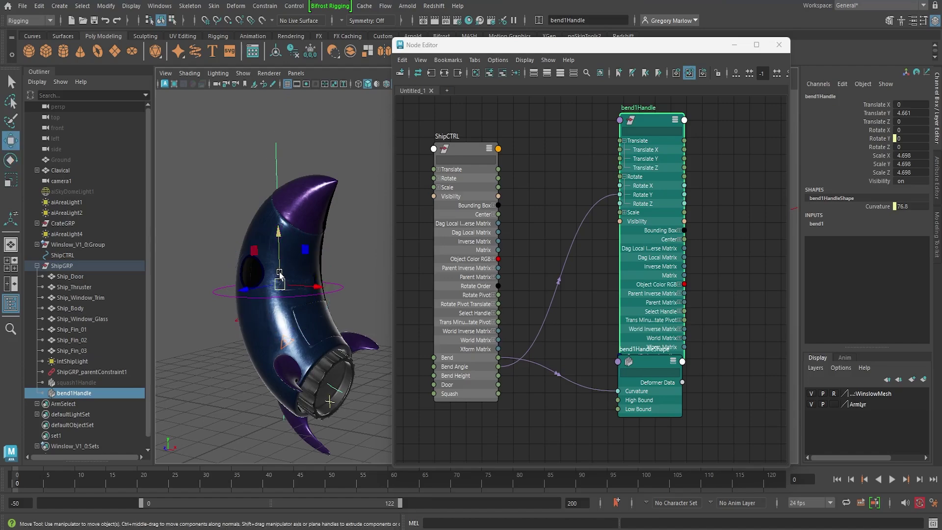
left_click_drag(280, 273, 246, 170)
key("ctrl+z")
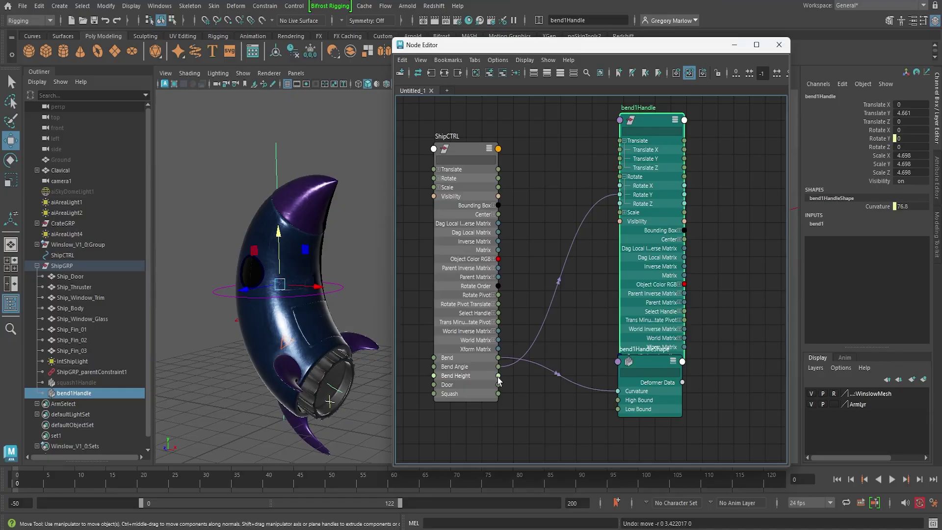
Step: Connect ShipCTRL's Bend Height output to bend1Handle's Translate Y input
left_click_drag(498, 375, 486, 161)
left_click(486, 162)
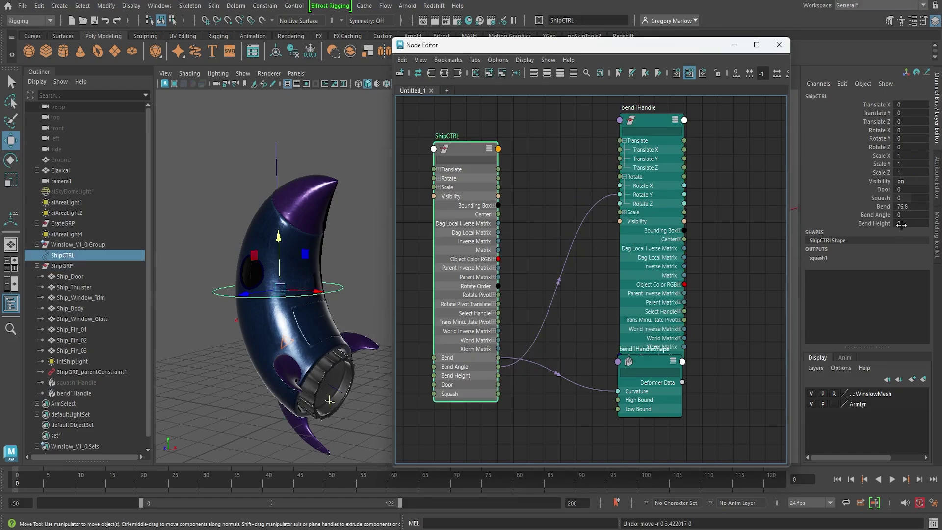
left_click(658, 121)
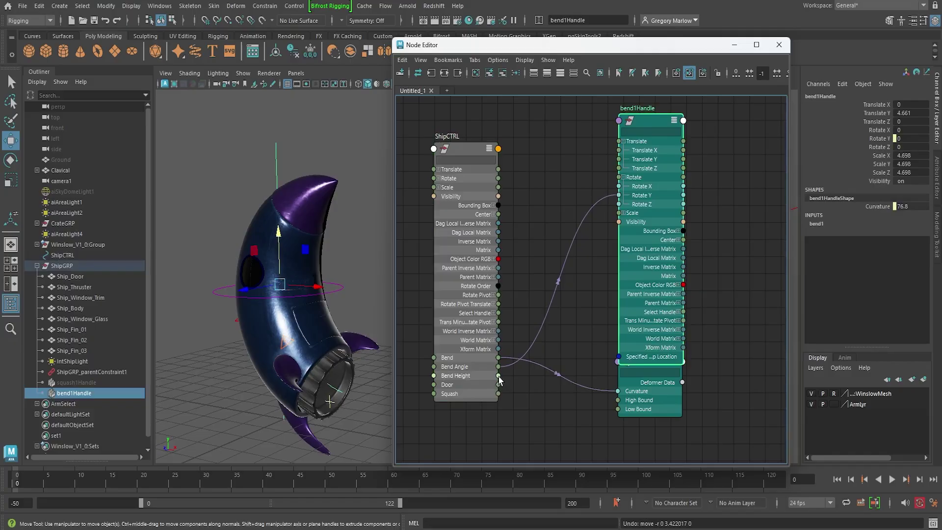
left_click_drag(498, 375, 620, 160)
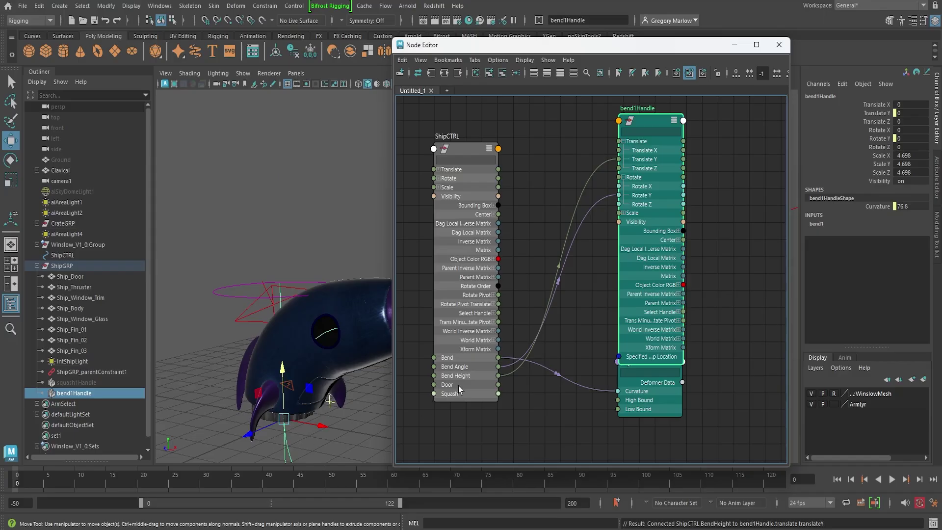
Step: Select ShipCTRL and test the new connection by raising Bend Height to 4
left_click(466, 149)
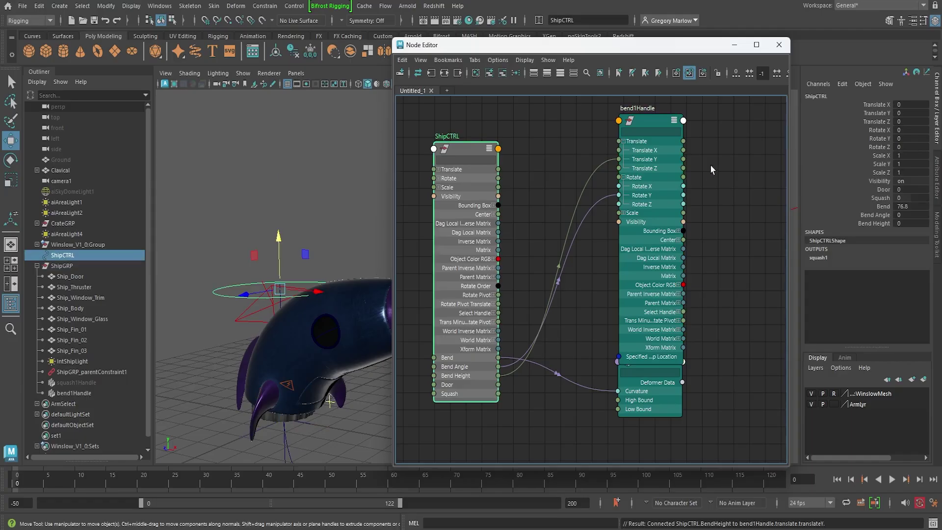
left_click(877, 224)
middle_click_drag(304, 248, 292, 229)
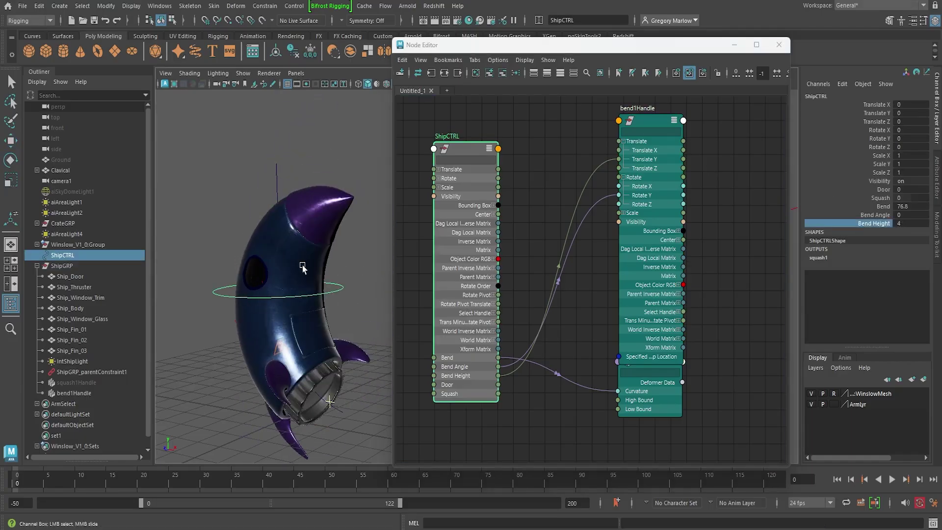
Step: Undo the Bend Height change and its connection to bend1Handle's Translate Y
key("ctrl+z")
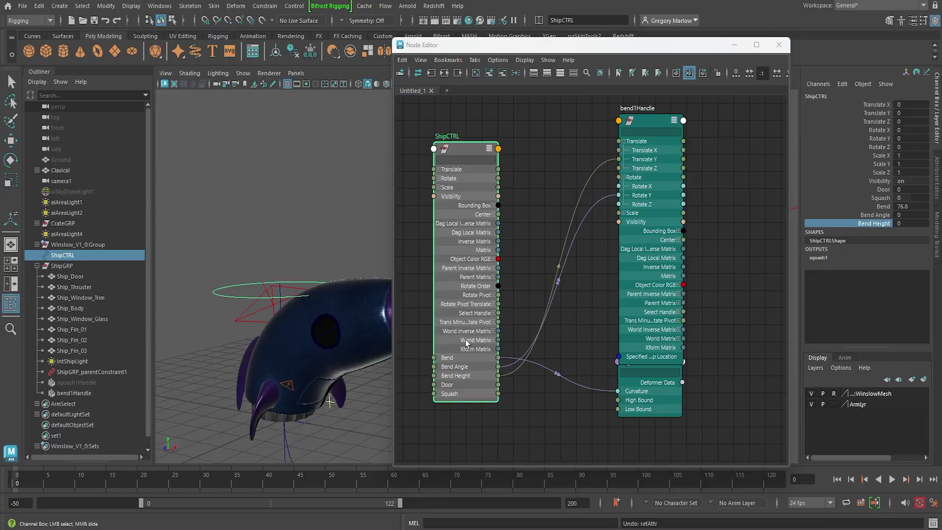
key("ctrl+z")
key("ctrl+z")
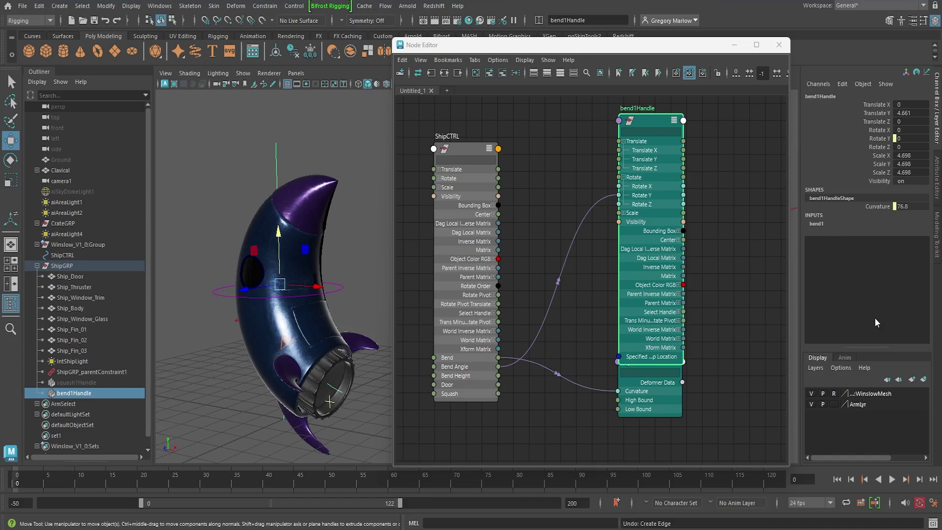
Step: Move the bend1HandleShape node out from behind bend1Handle to a clear spot in the graph
left_click(647, 131)
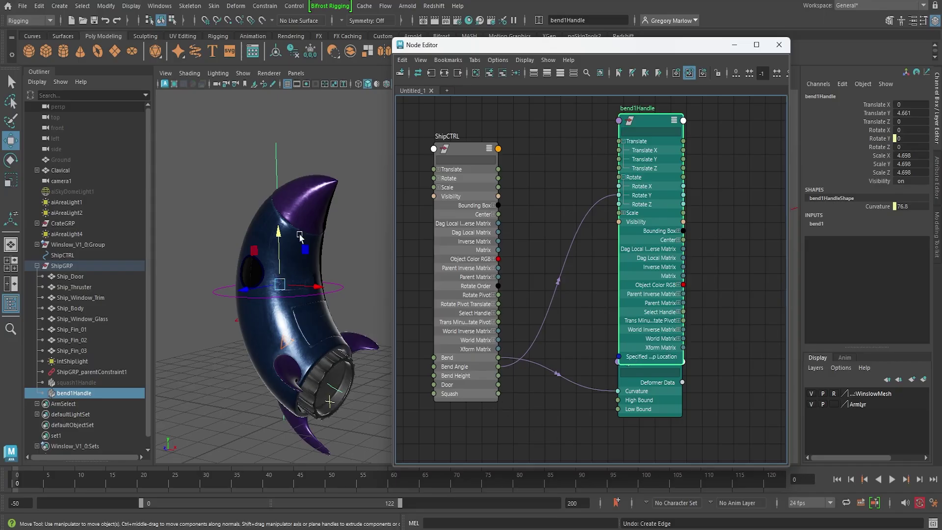
left_click(344, 305)
left_click(342, 288)
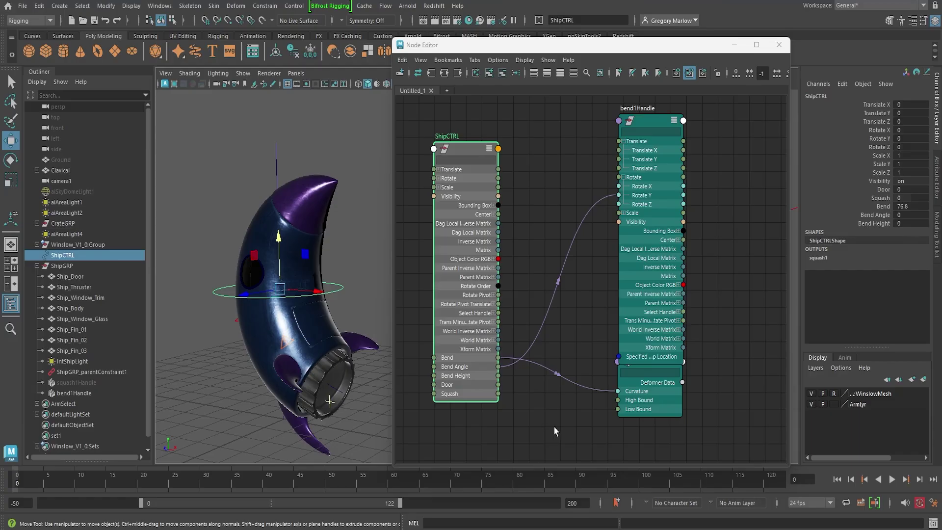
left_click_drag(640, 367, 706, 390)
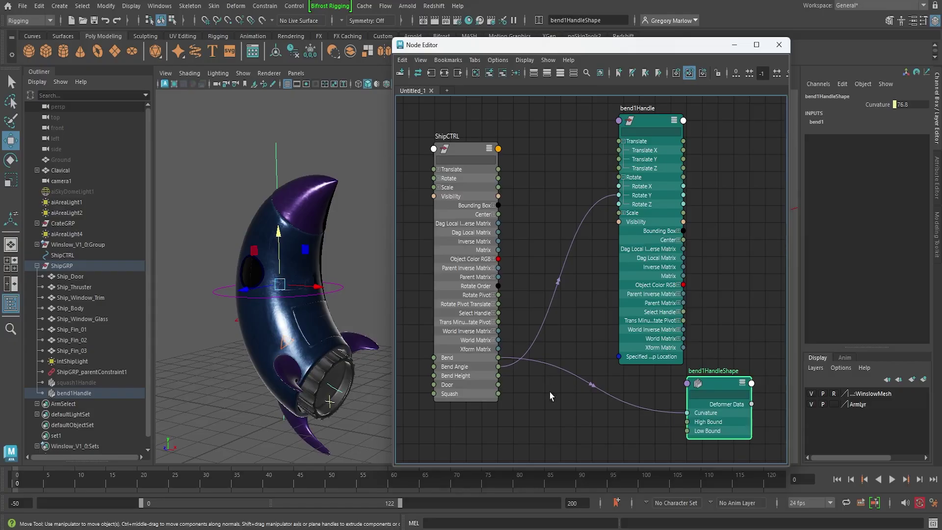
Step: Show the Node Editor's node creation list and search it for "add"
left_click(400, 73)
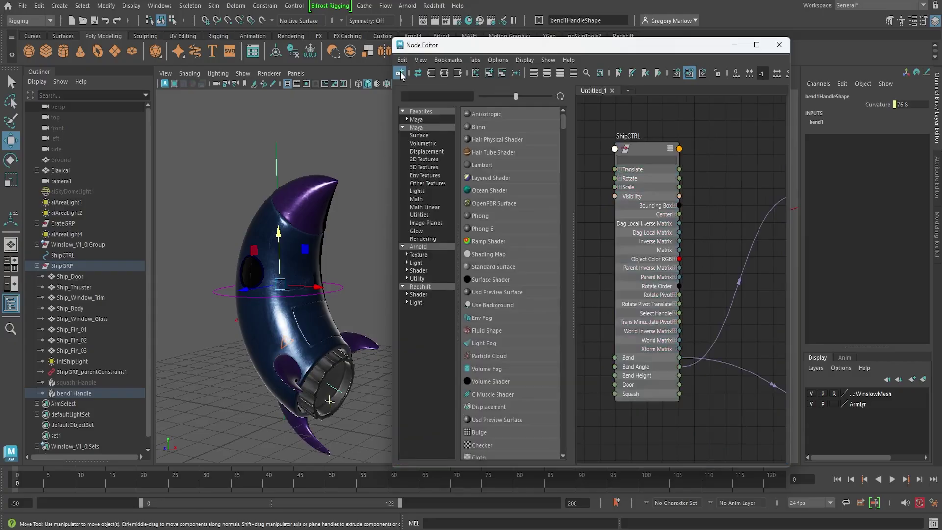
left_click(427, 97)
type("a")
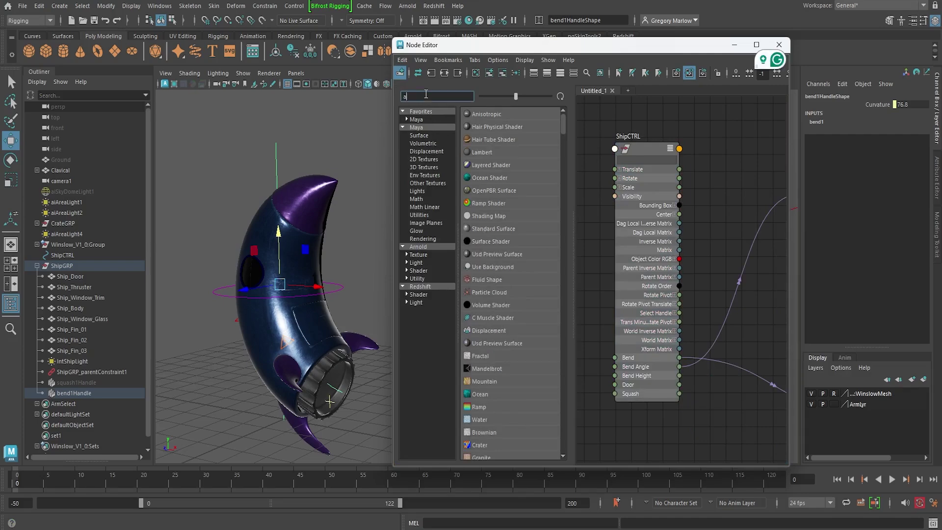
type("dd")
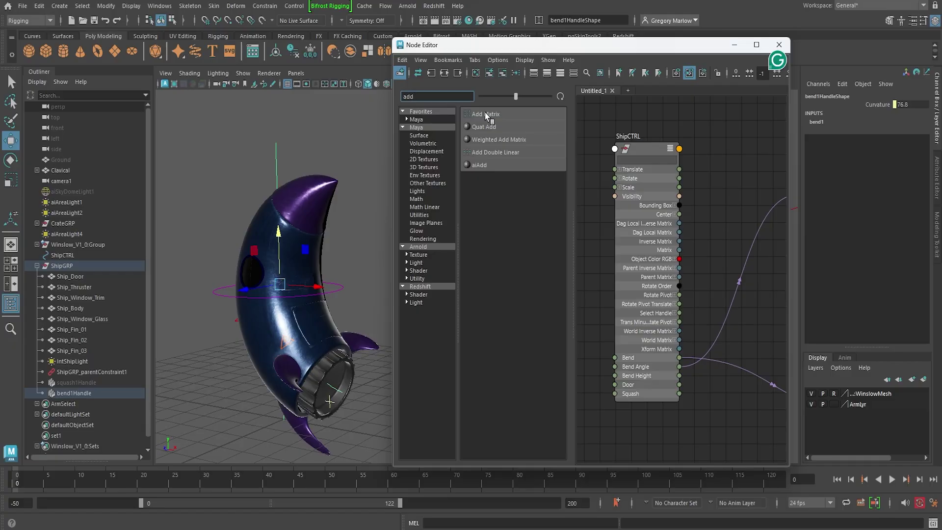
Step: Search the node creation list for "sum" and for "plu" to compare the available addition nodes
key("BackSpace")
key("BackSpace")
key("BackSpace")
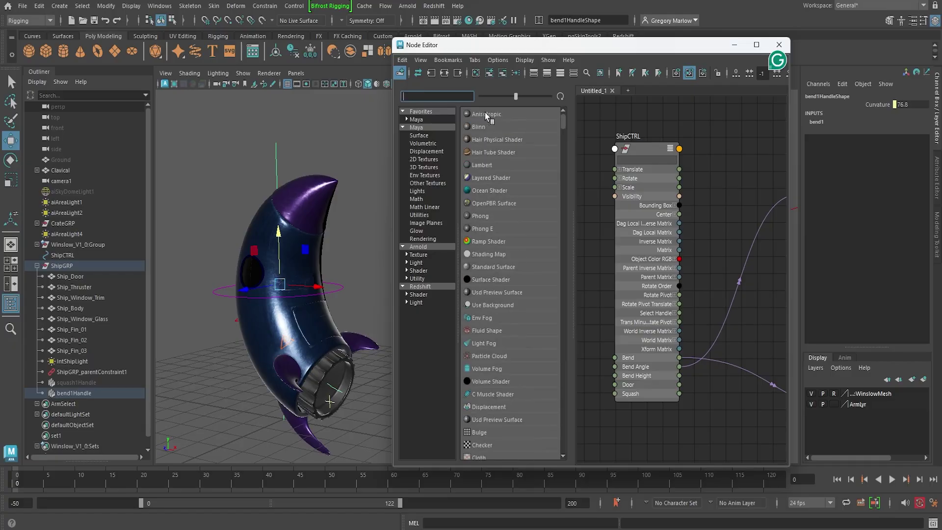
type("sum")
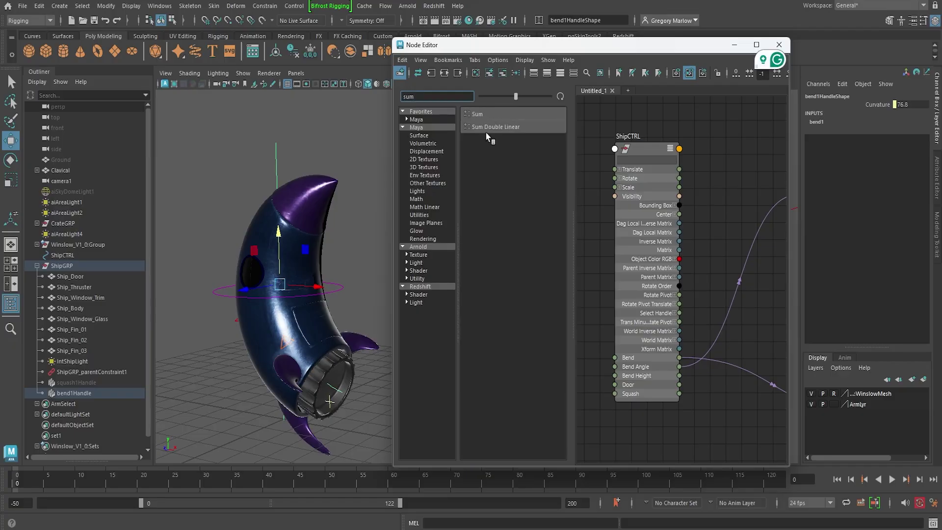
double_click(422, 96)
type("plu")
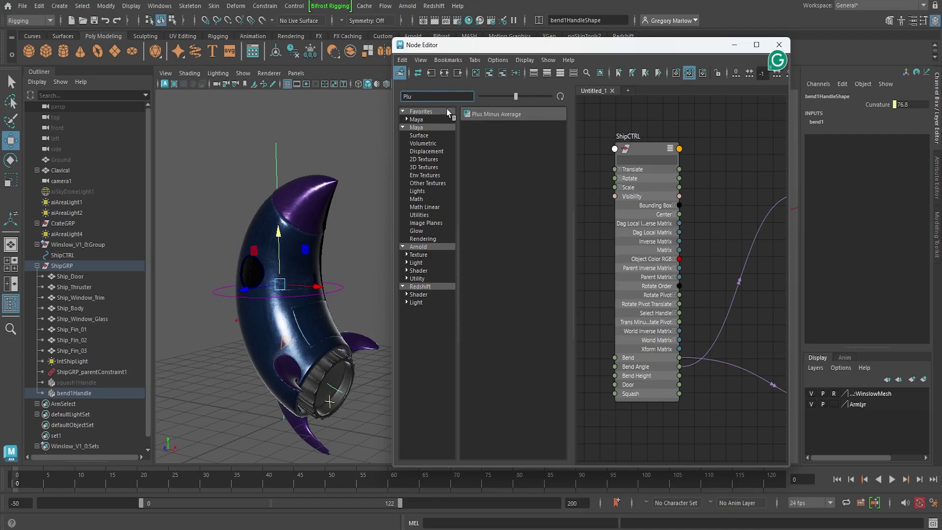
Step: Search the node creation list for "Sum" and add a Sum node to the graph
double_click(423, 95)
key("BackSpace")
type("Su")
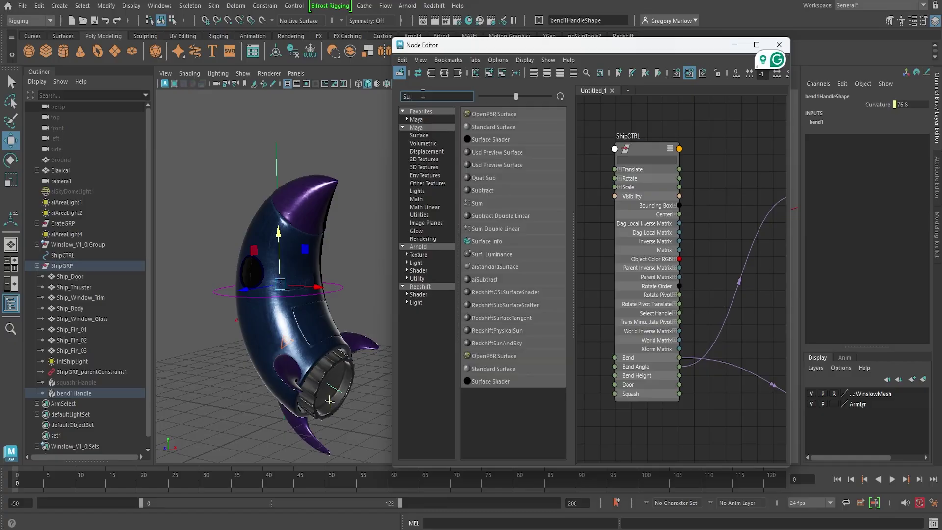
type("m")
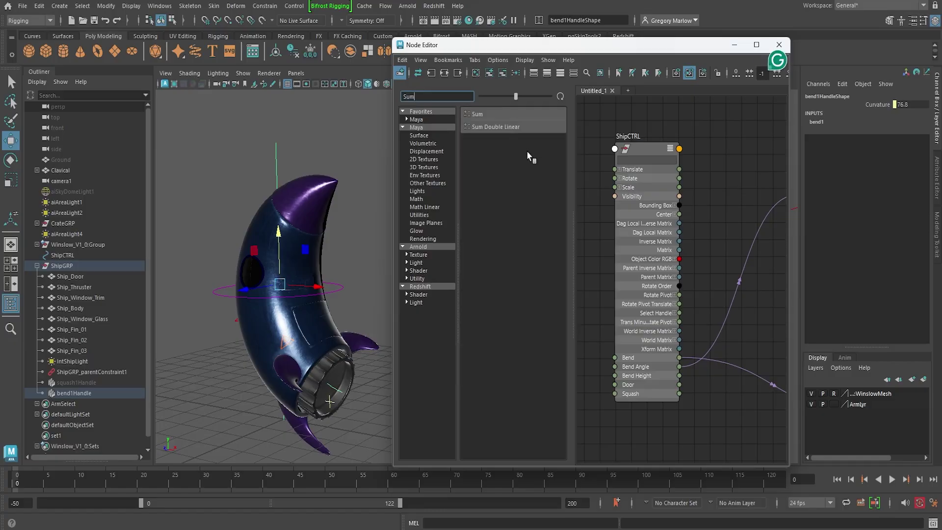
left_click(475, 113)
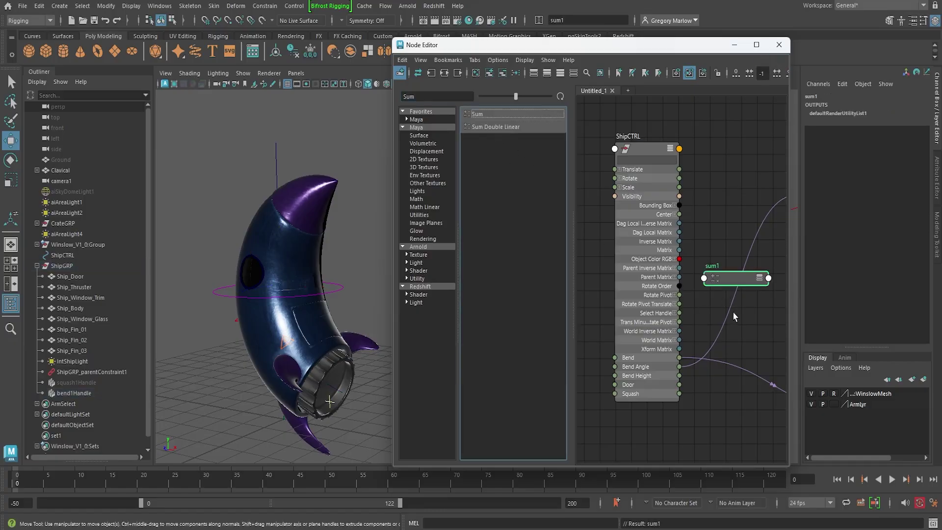
Step: Widen the graph area and place the Sum node between ShipCTRL and bend1Handle, above the middle of the gap
middle_click_drag(765, 373, 680, 301, "alt")
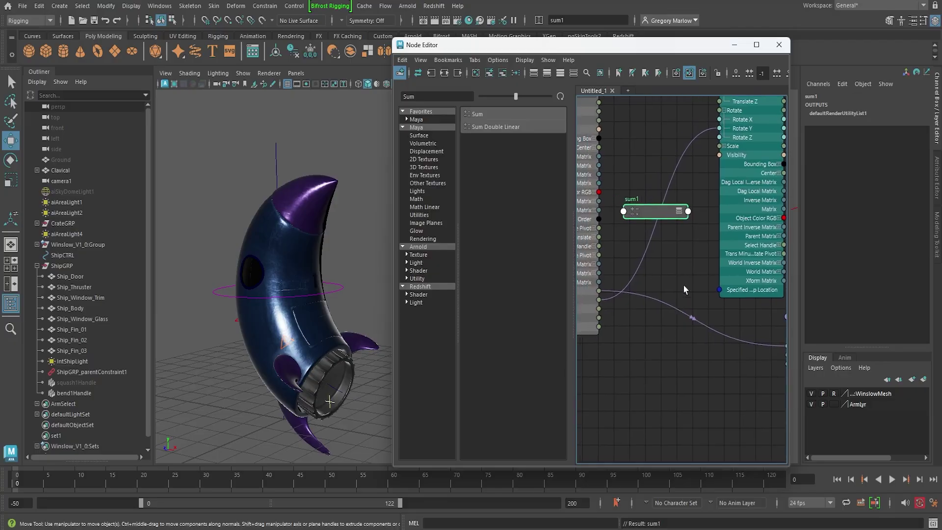
middle_click_drag(690, 251, 712, 319, "alt")
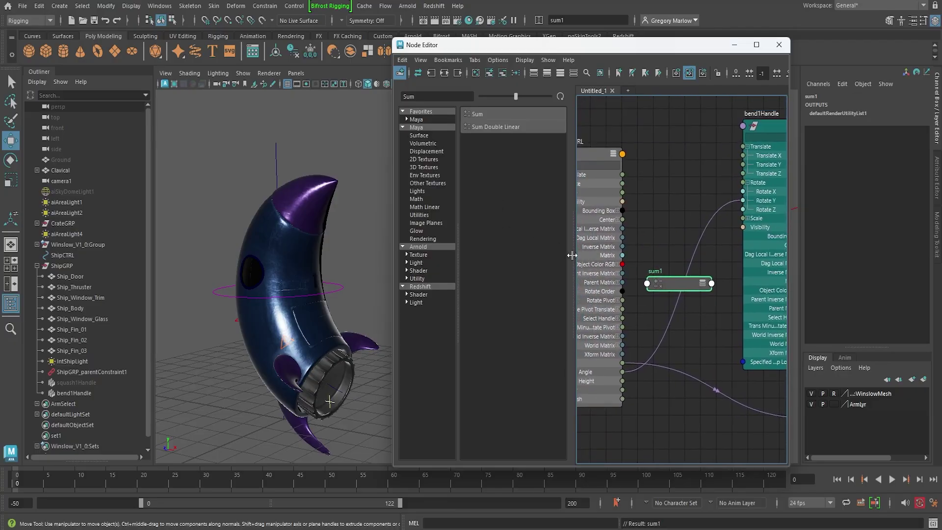
middle_click_drag(662, 337, 672, 337, "alt")
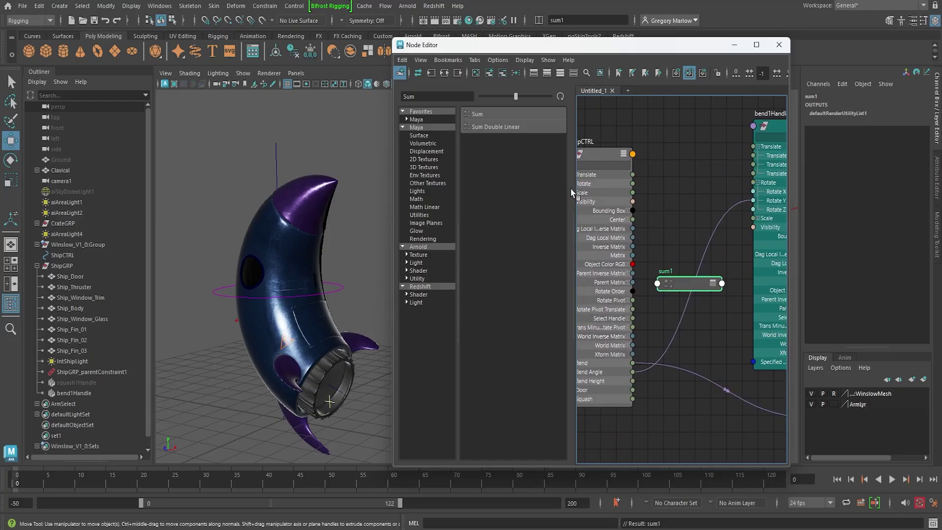
left_click_drag(572, 191, 515, 191)
middle_click_drag(674, 330, 704, 330, "alt")
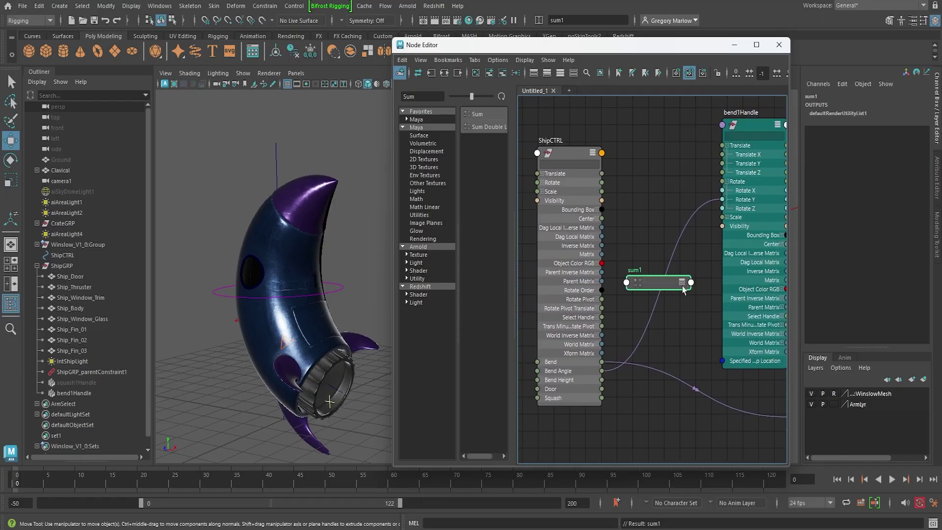
left_click_drag(665, 283, 670, 218)
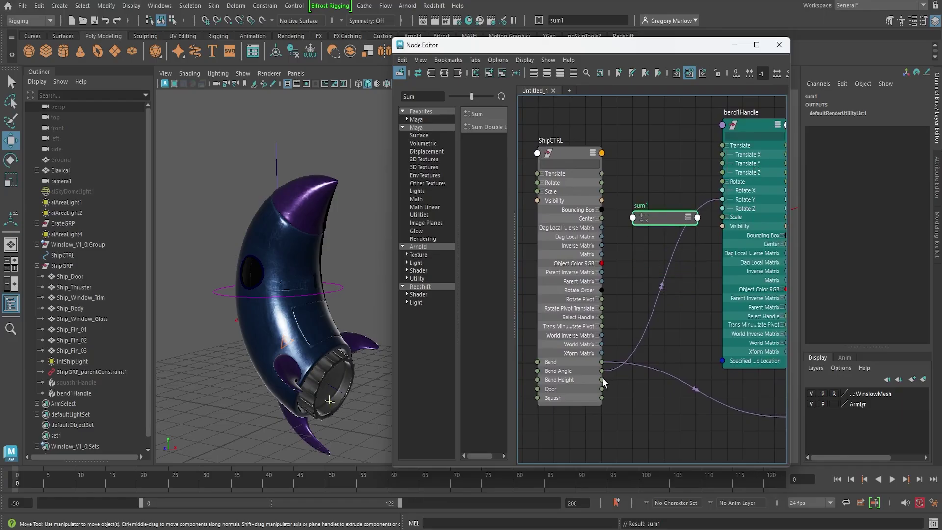
Step: Expand the Sum node's attributes and connect ShipCTRL's Bend Height to its Input[0]
left_click(688, 218)
left_click(687, 218)
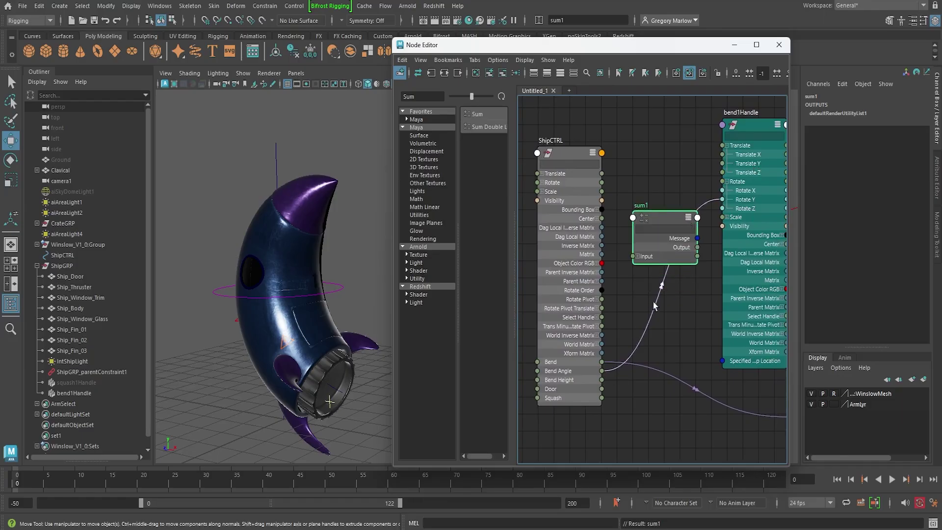
left_click(638, 256)
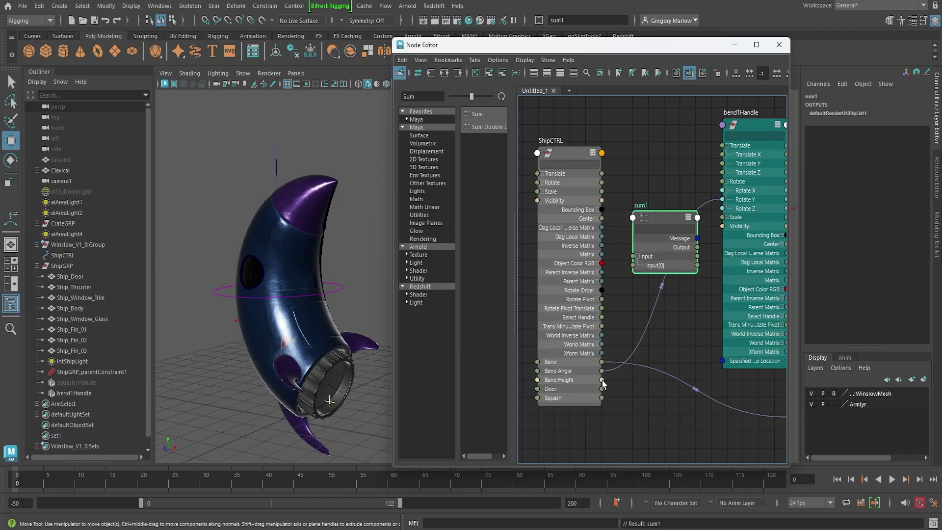
left_click_drag(601, 380, 633, 266)
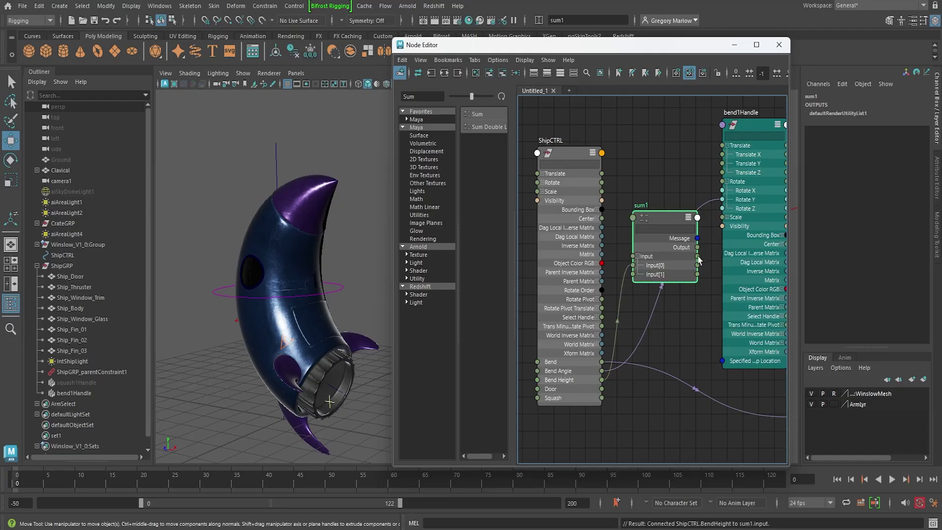
left_click_drag(697, 255, 703, 165)
left_click_drag(697, 256, 715, 192)
left_click(697, 219)
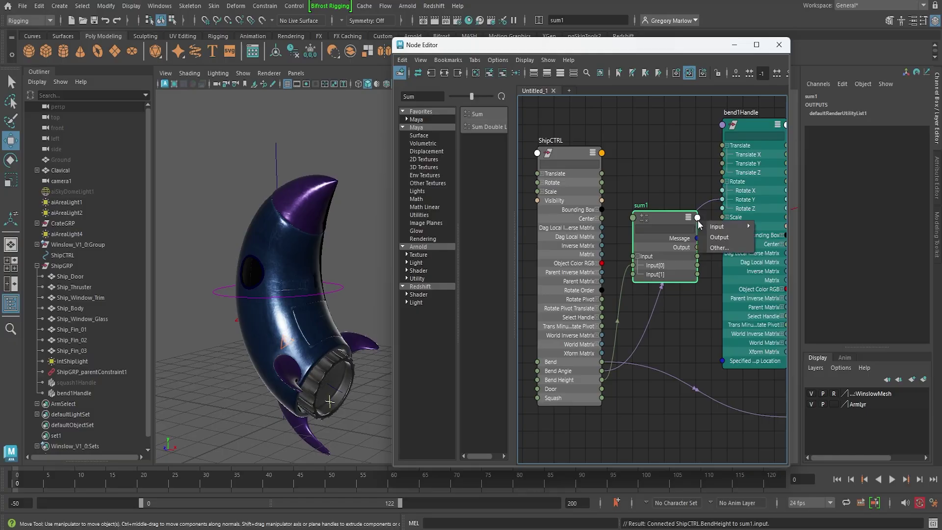
left_click(723, 238)
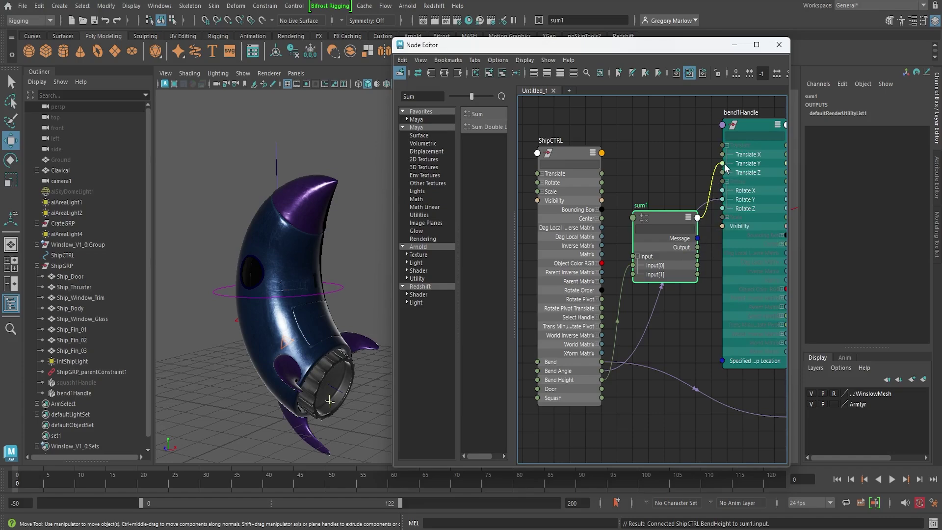
left_click(722, 199)
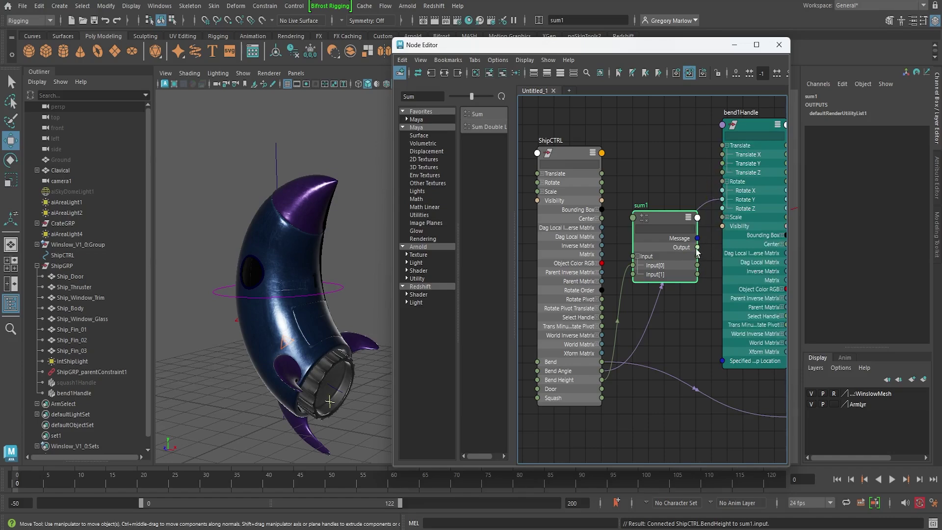
left_click(697, 248)
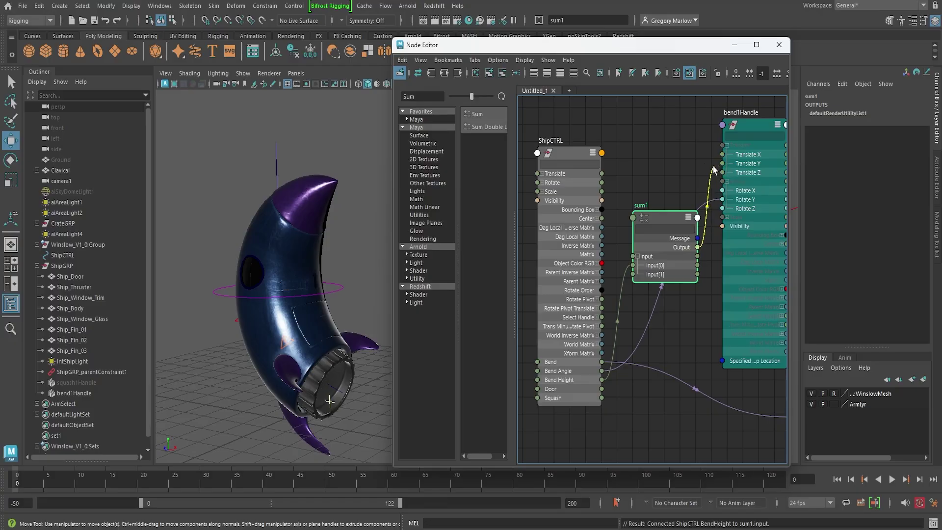
left_click(713, 166)
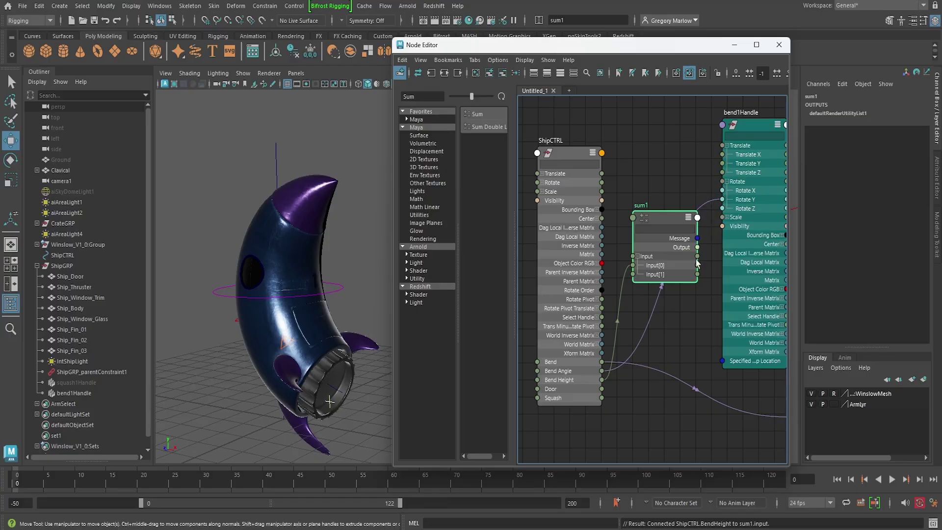
Step: Connect the Sum node's Output to bend1Handle's Translate Y
left_click(699, 218)
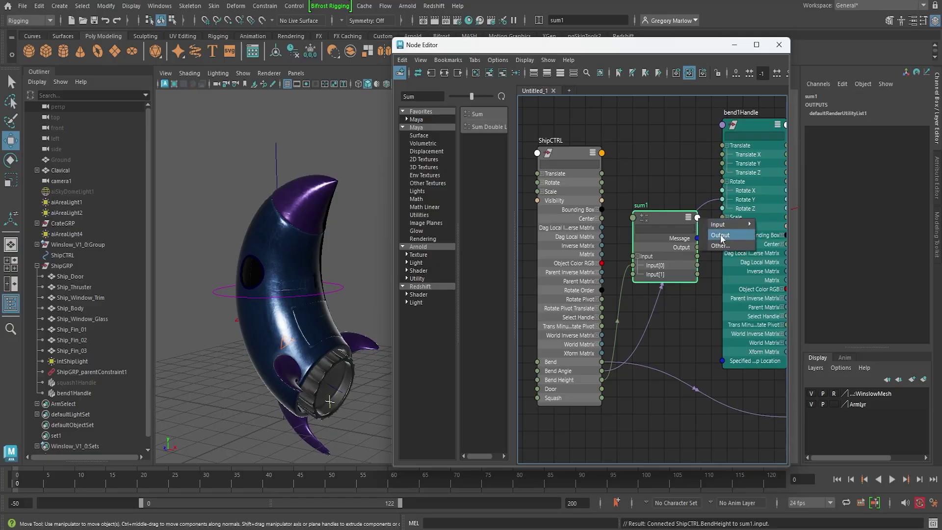
left_click(697, 217)
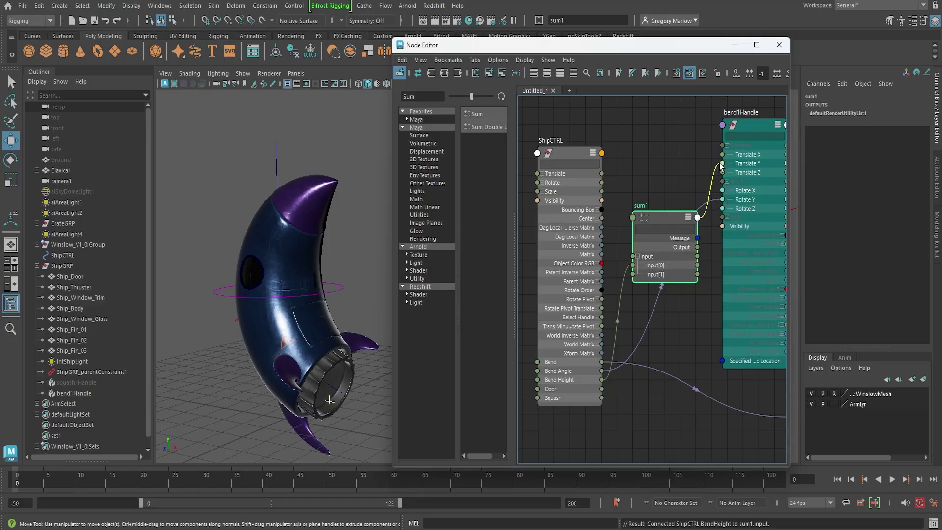
left_click(722, 164)
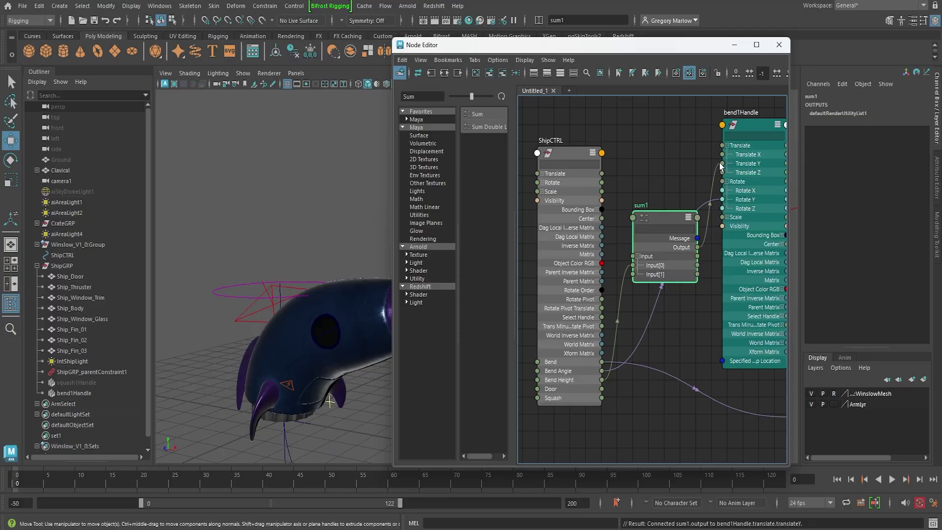
Step: Check bend1Handle's channel values and move the Sum node up level with bend1Handle's Translate inputs
left_click(286, 442)
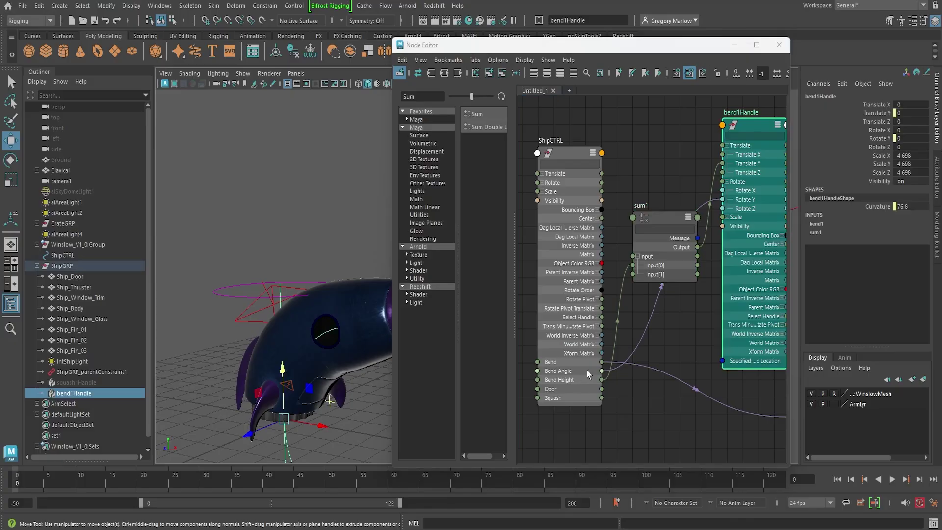
left_click_drag(661, 217, 655, 143)
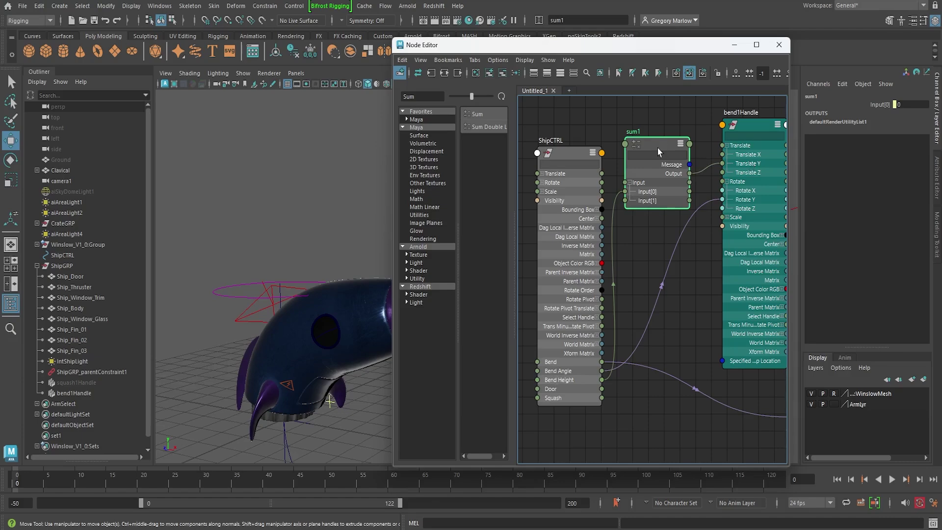
left_click_drag(657, 147, 669, 158)
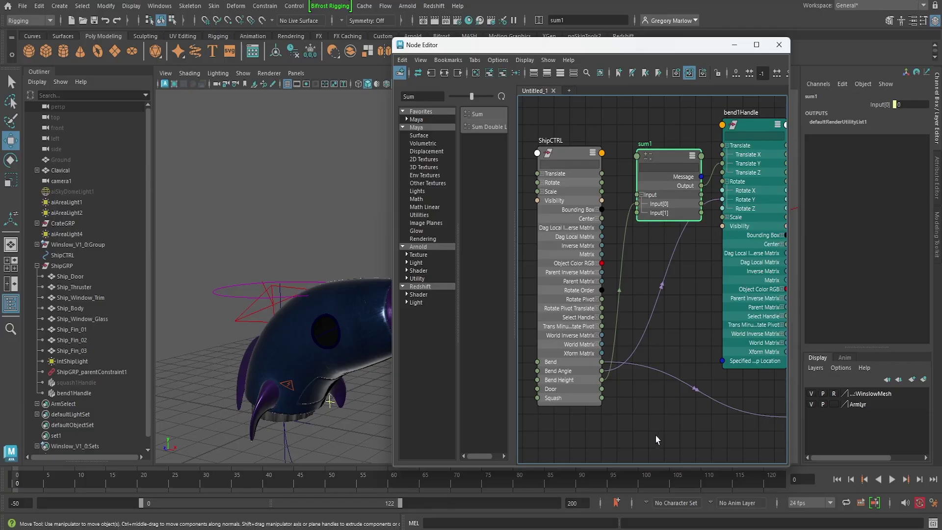
Step: Search the node creation list for "equa", add an Equal node to the graph and expand its attributes
double_click(416, 96)
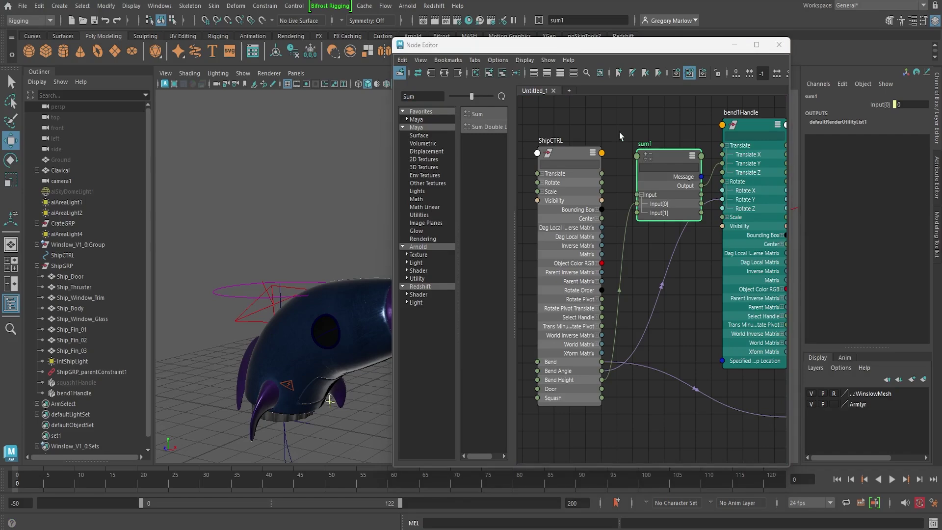
left_click(431, 87)
type("equa")
left_click(475, 114)
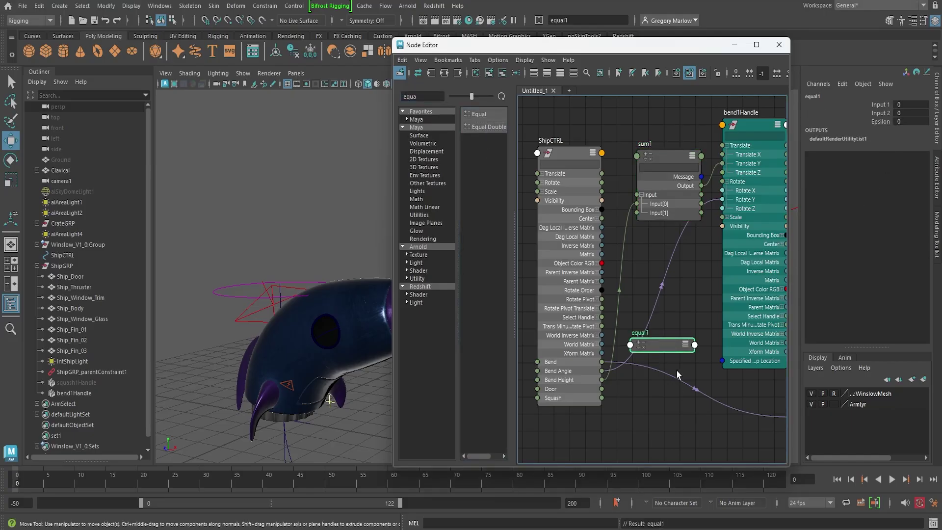
left_click(685, 345)
left_click(686, 346)
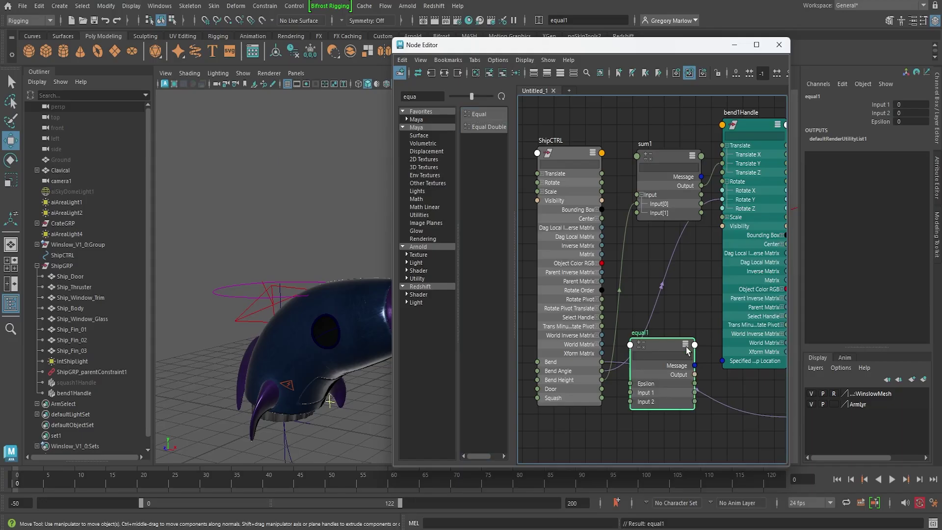
Step: Rearrange the graph so the Equal node sits below ShipCTRL and the Sum node sits beneath the gap before bend1Handle
left_click_drag(666, 346, 636, 387)
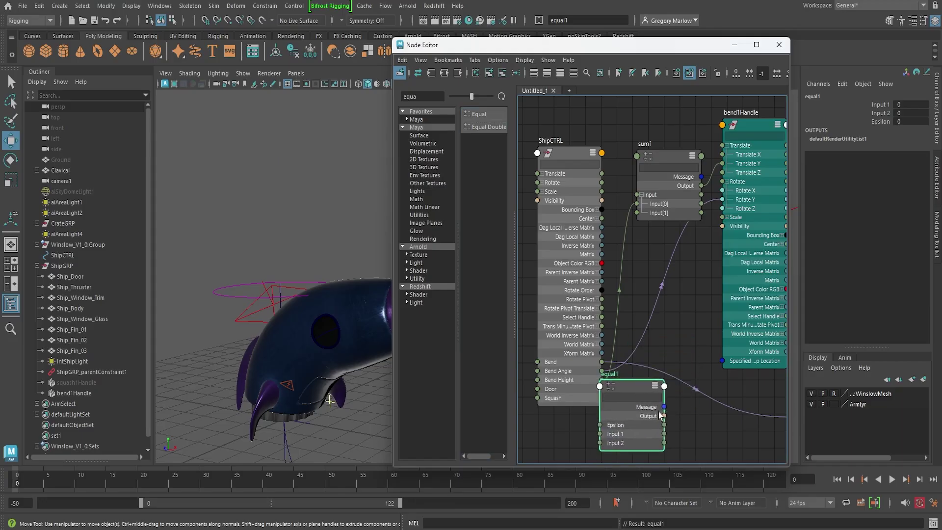
middle_click_drag(712, 433, 714, 393)
middle_click_drag(644, 316, 652, 241)
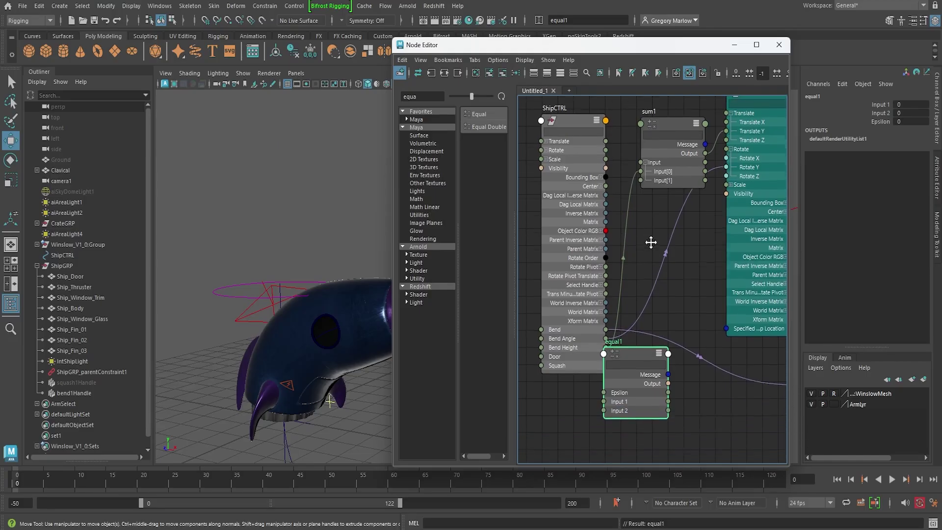
scroll(648, 285, "down", 2)
left_click_drag(599, 161, 566, 116)
left_click_drag(669, 180, 588, 391)
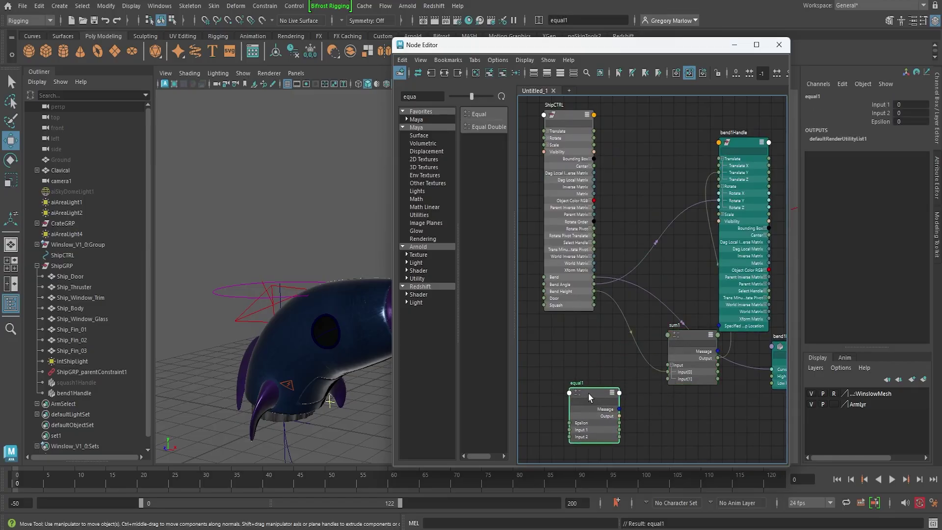
Step: Set the Equal node's Input 1 to 4.661 and connect it to the Sum node's Input[1]
left_click(911, 104)
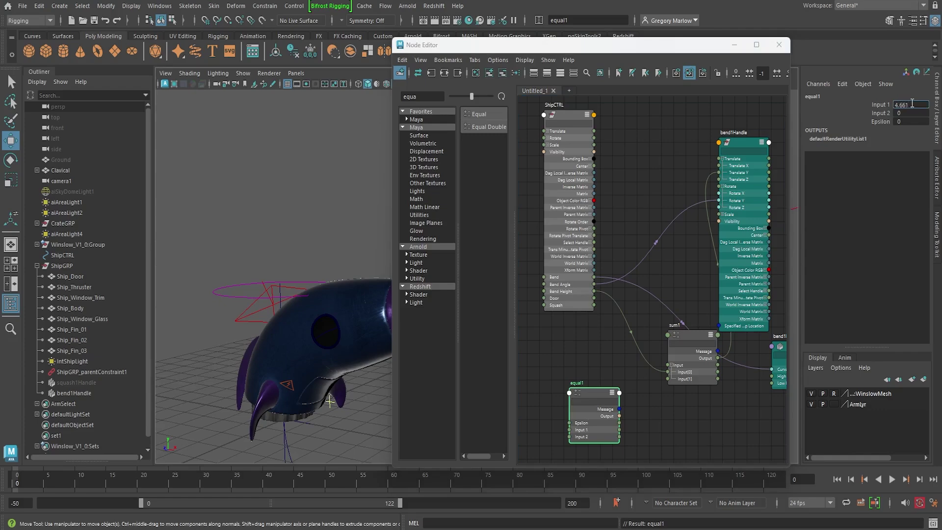
key("Return")
left_click_drag(619, 431, 667, 382)
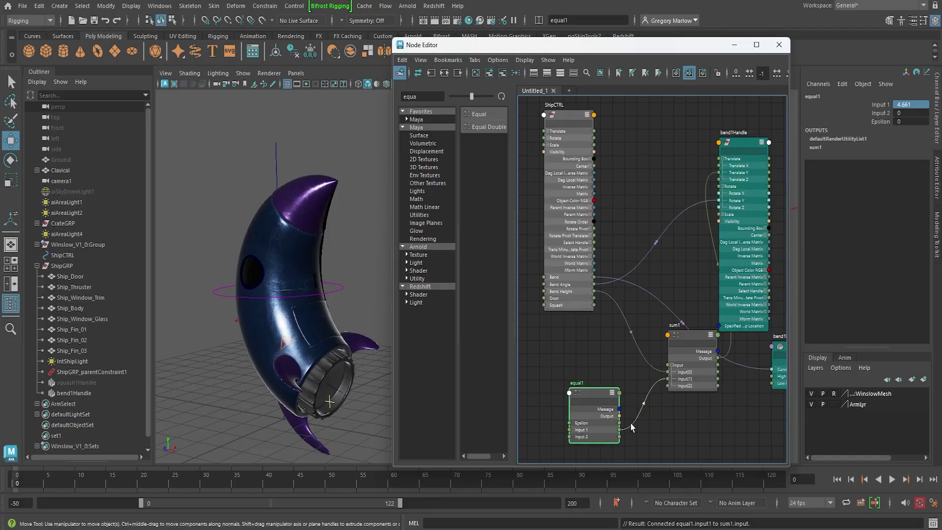
Step: Tidy the positions of the Sum and Equal nodes and check bend1Handle's Translate Y
left_click_drag(691, 334, 658, 330)
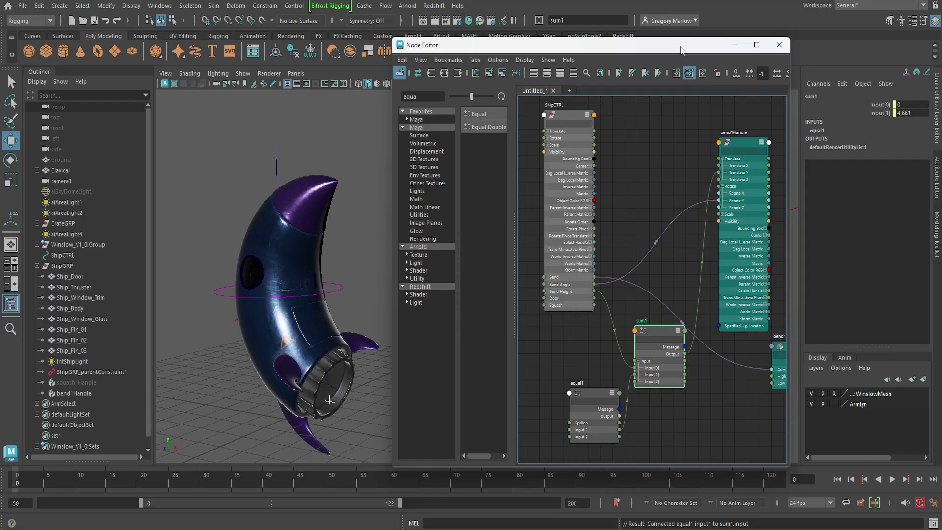
left_click(277, 161)
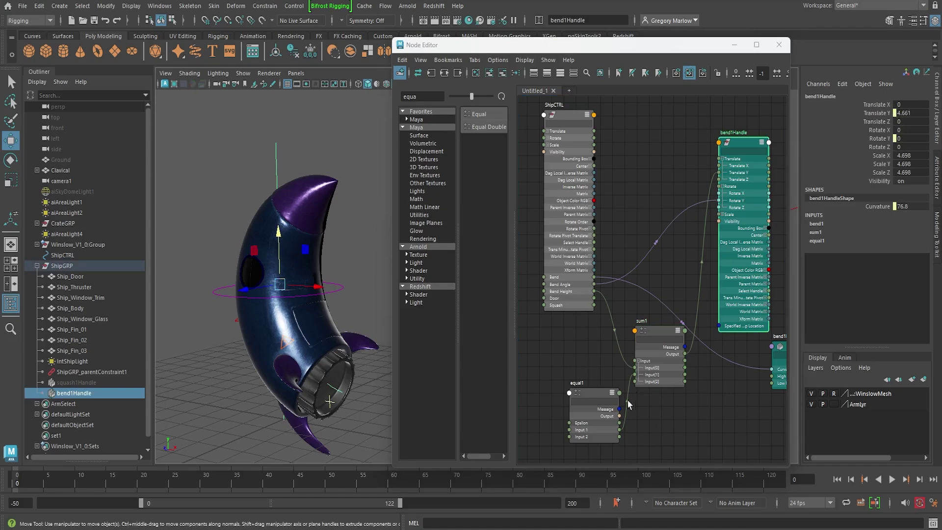
left_click_drag(592, 393, 585, 369)
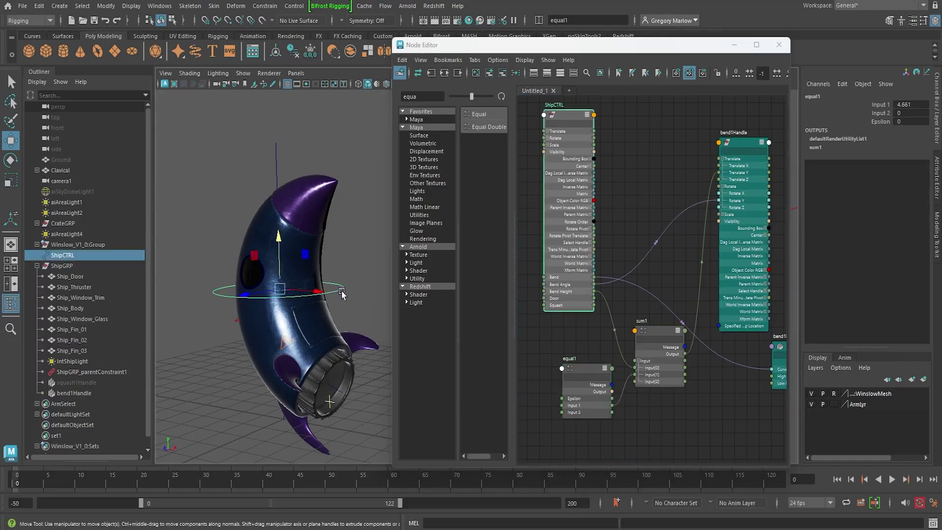
Step: Select ShipCTRL and reset its Bend to 0 so the rocket stands straight
left_click(342, 288)
left_click_drag(912, 189, 914, 220)
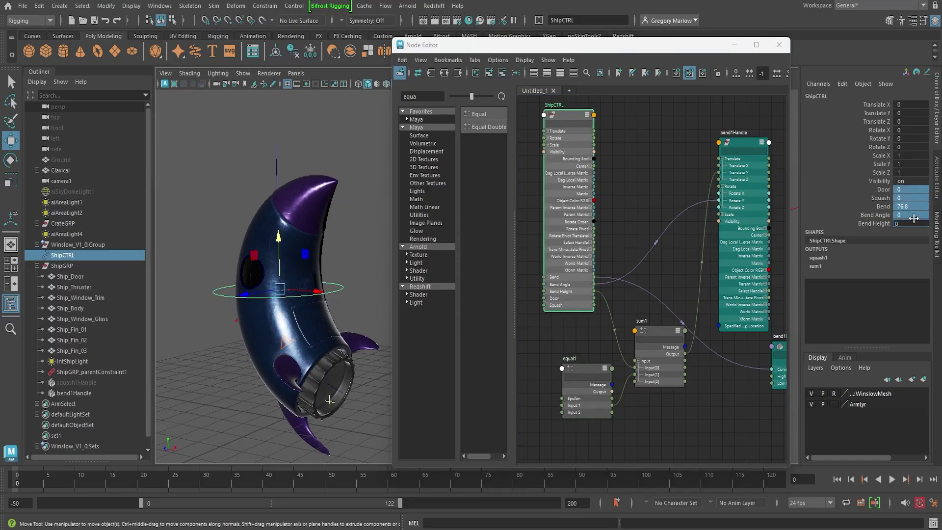
key("Return")
double_click(914, 206)
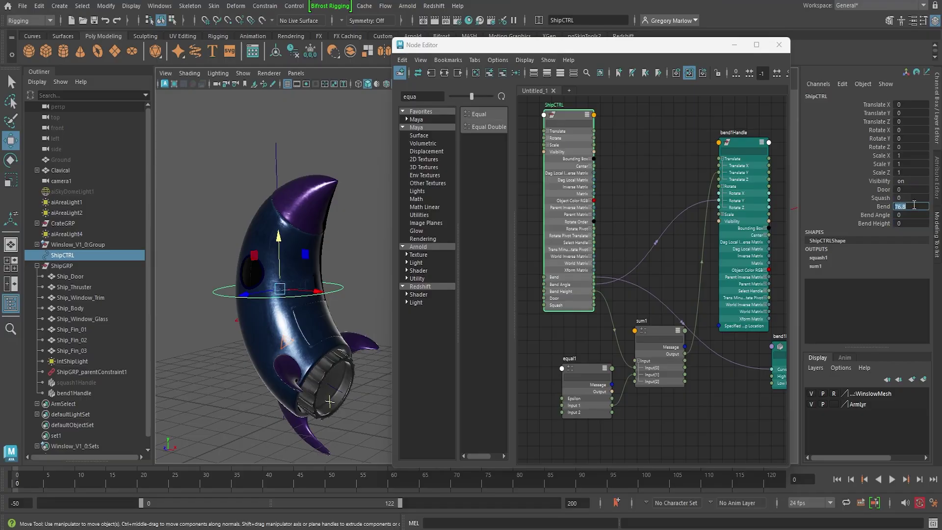
type("0")
key("Return")
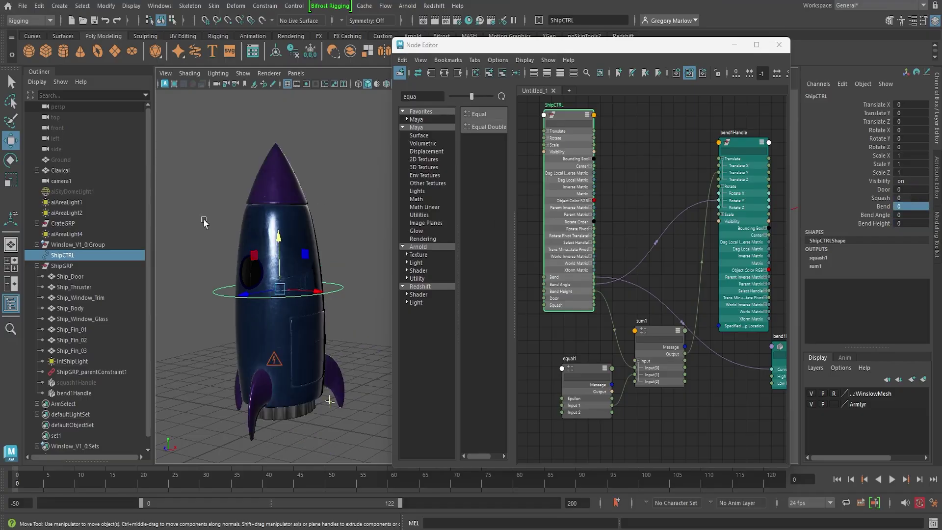
Step: Try adjusting ShipCTRL's Bend interactively on the rocket and undo the change
left_click(879, 206)
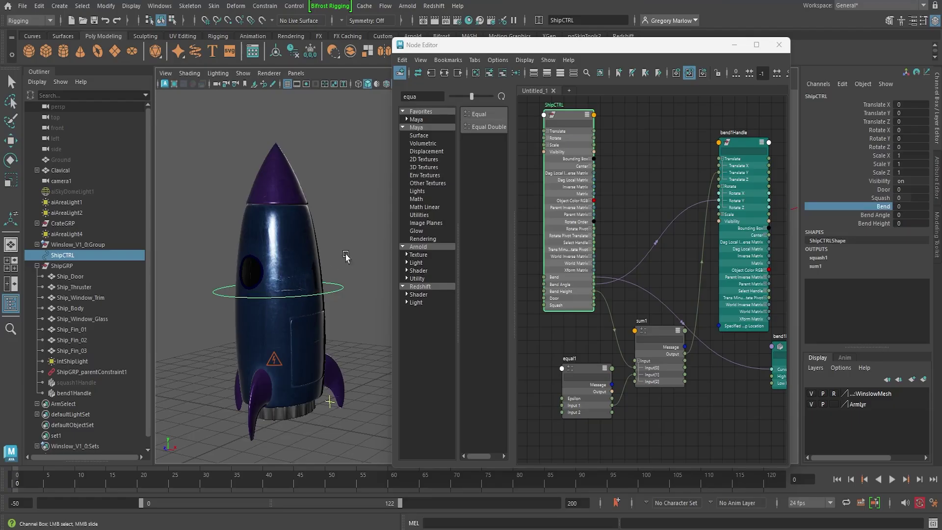
middle_click_drag(346, 256, 422, 393)
key("ctrl+z")
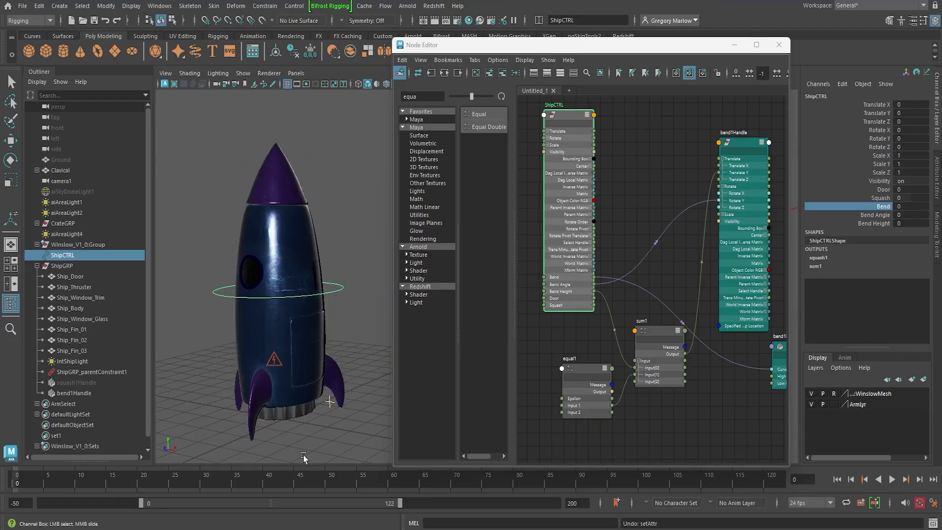
Step: Turn off bend1Handle's Visibility and close the Node Editor
left_click(79, 392)
key("w")
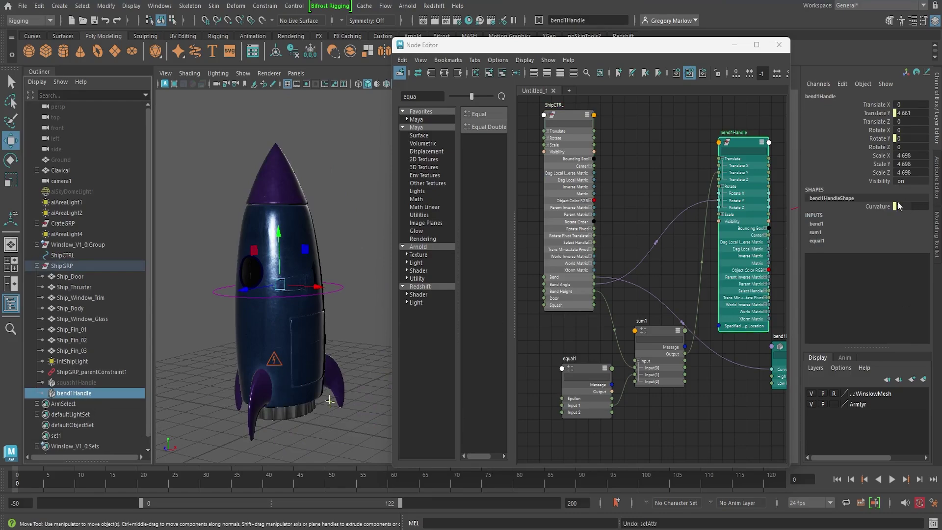
double_click(904, 181)
type("0")
key("Return")
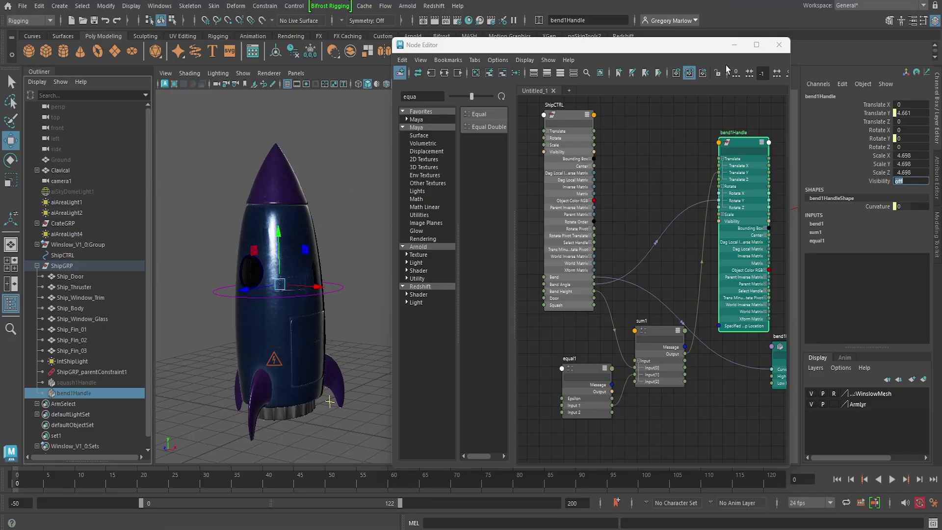
left_click(778, 45)
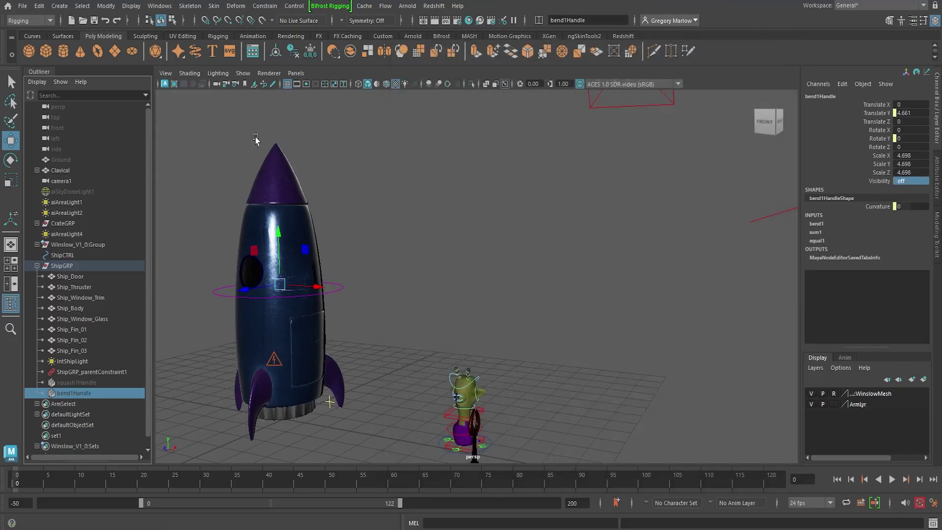
Step: Try box-selecting the rocket parts together with ShipCTRL and moving them, and undo the changes
left_click_drag(181, 104, 375, 354)
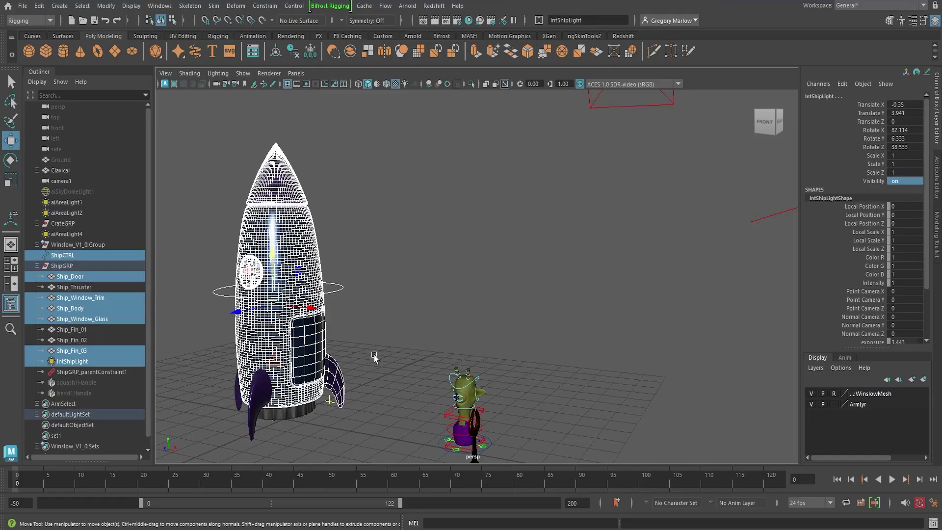
left_click(231, 207)
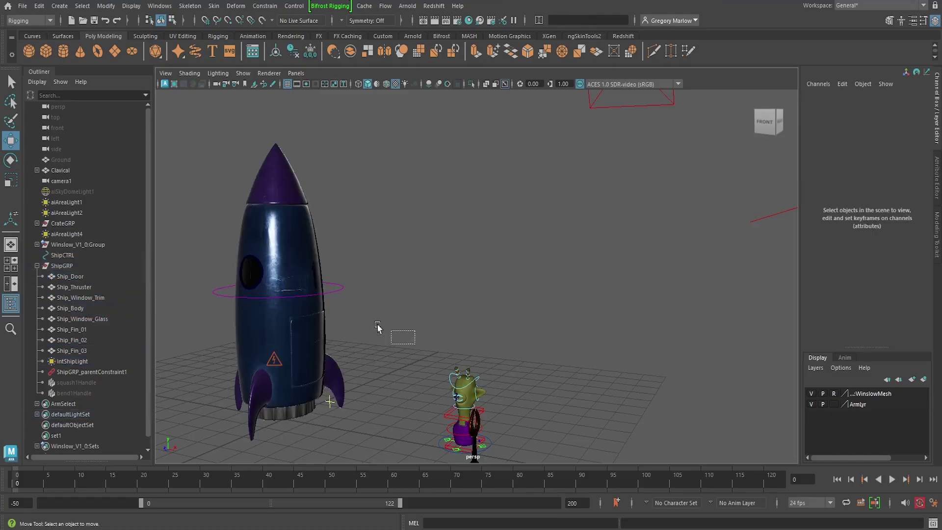
left_click_drag(414, 347, 183, 126)
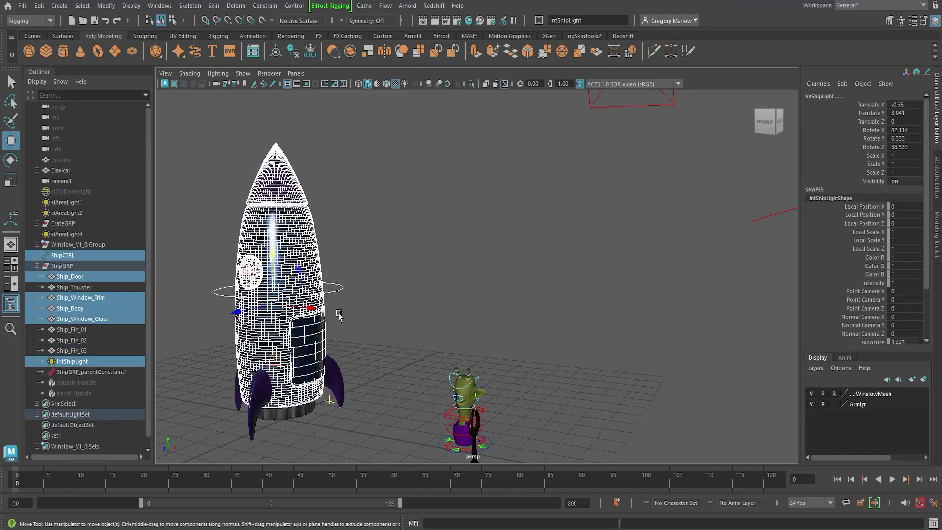
left_click_drag(275, 302, 357, 247)
key("ctrl+z")
key("ctrl+z")
key("ctrl+z")
key("ctrl+z")
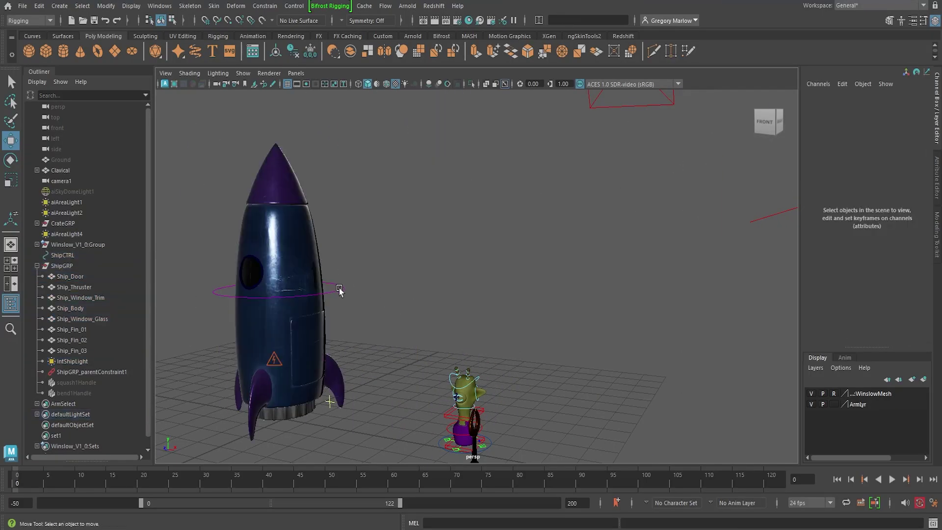
Step: Try moving ShipCTRL and the Ship_Body mesh separately, undo the moves, and clear a trial box selection of the rocket
left_click(339, 290)
left_click_drag(275, 292, 602, 226)
left_click(415, 214)
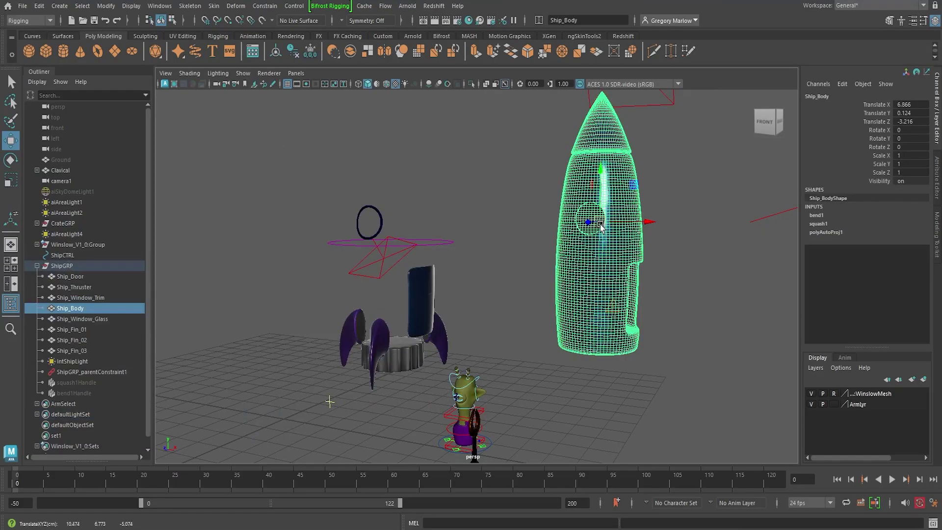
key("ctrl+z")
key("ctrl+z")
key("ctrl+z")
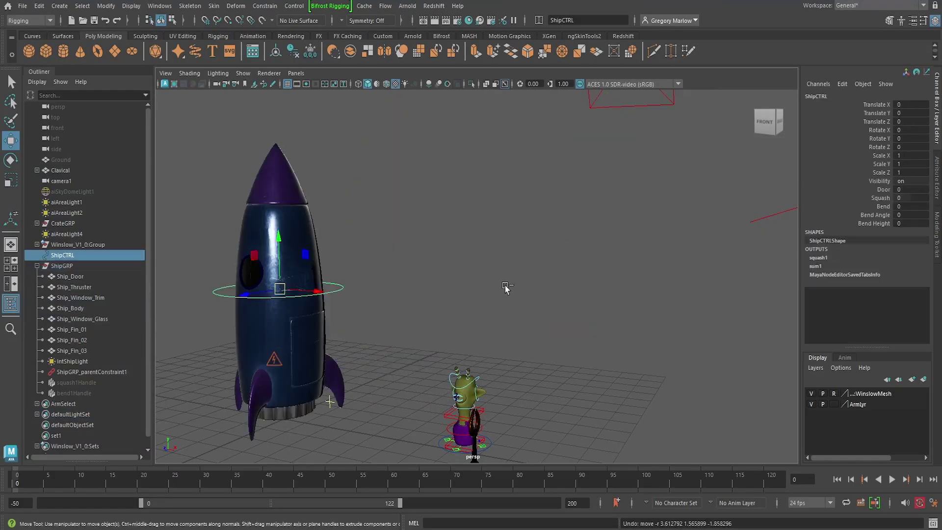
left_click_drag(211, 144, 495, 284)
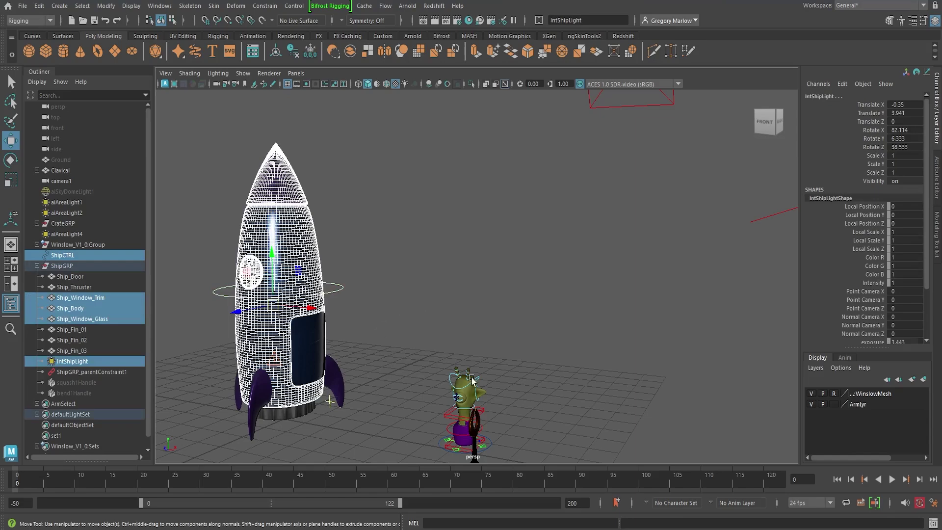
left_click(493, 277)
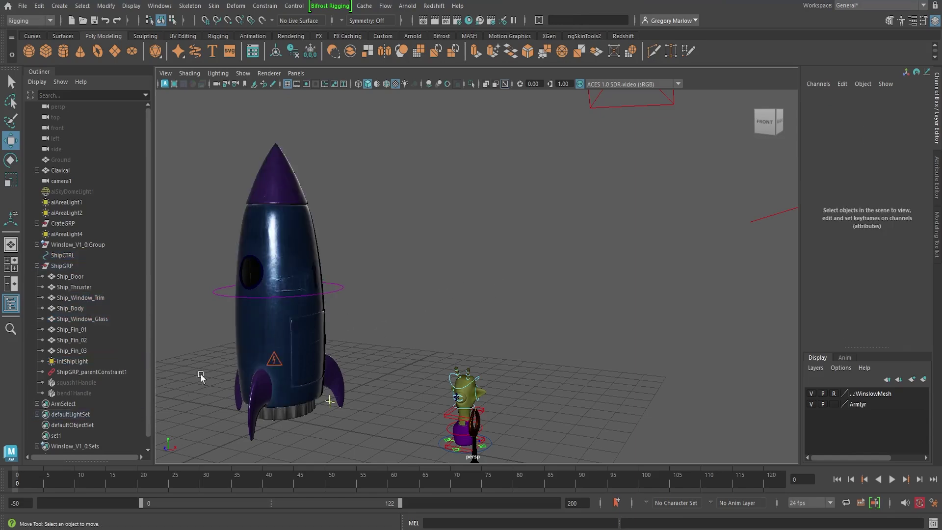
Step: Create a display layer from the selected ShipGRP and name it ShipLYR
left_click(61, 267)
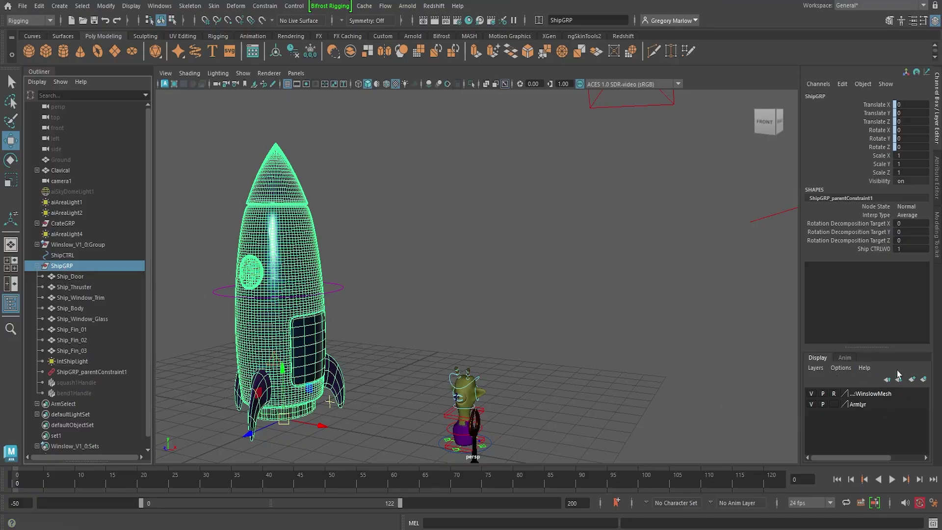
left_click(923, 379)
left_click(858, 395)
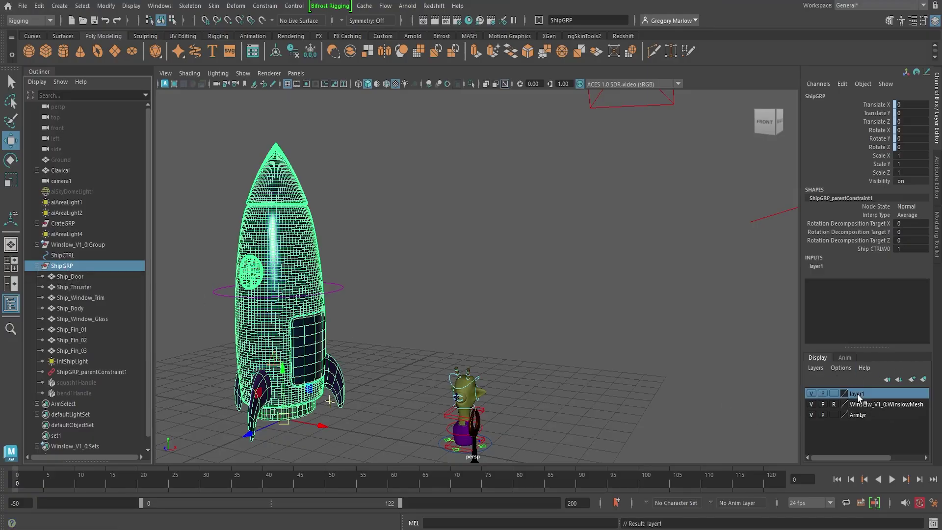
double_click(858, 395)
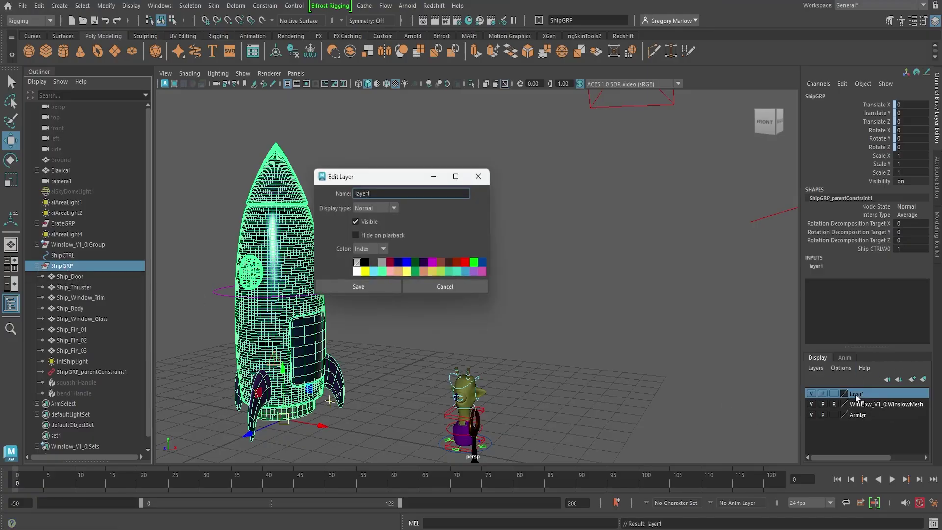
double_click(379, 194)
type("ShipLYR")
key("Return")
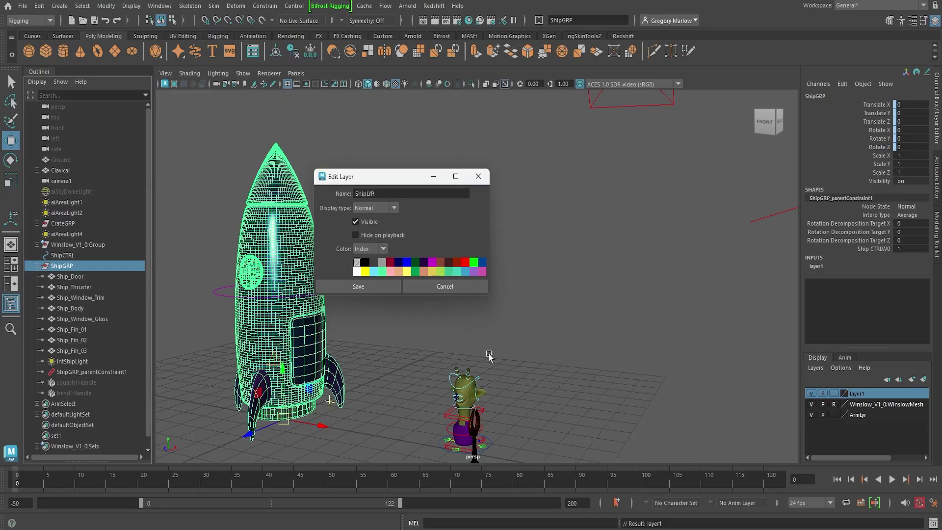
left_click(375, 289)
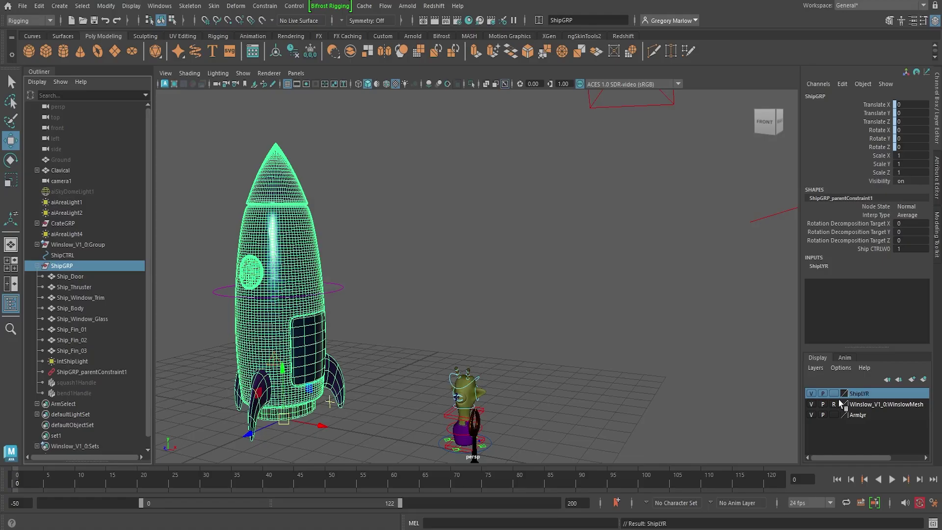
Step: Toggle ShipLYR's visibility off and on to check what the layer controls, leaving it visible
left_click(815, 395)
left_click(814, 395)
left_click(814, 395)
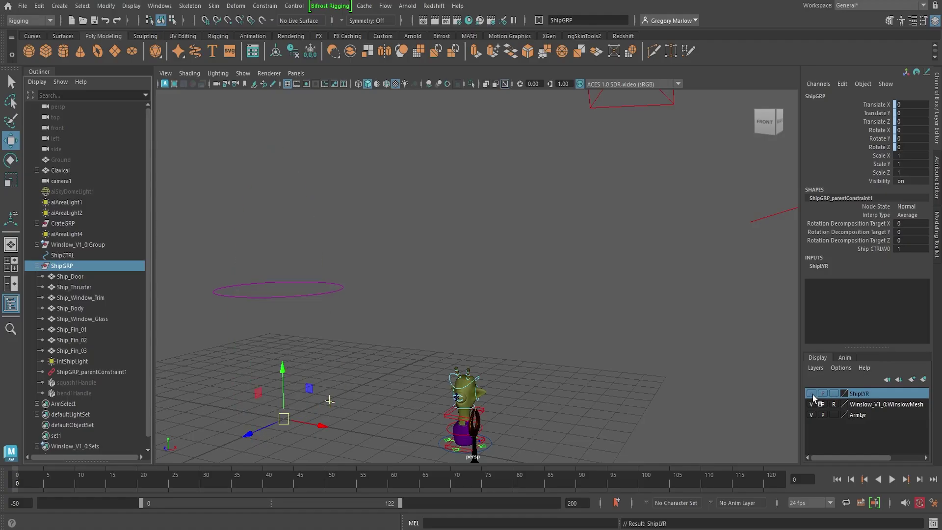
left_click(813, 394)
left_click(812, 395)
left_click(813, 395)
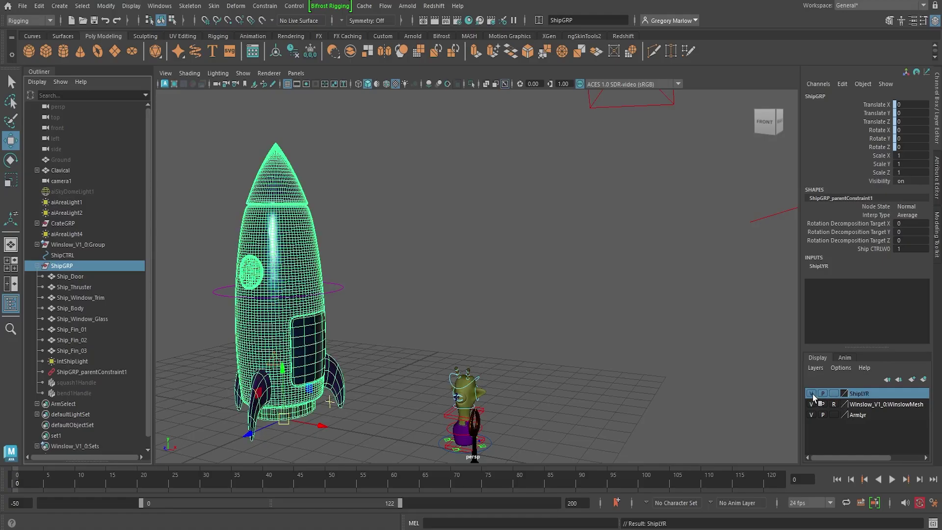
Step: Try the Template display type on ShipLYR and switch the layer to Reference
left_click(834, 393)
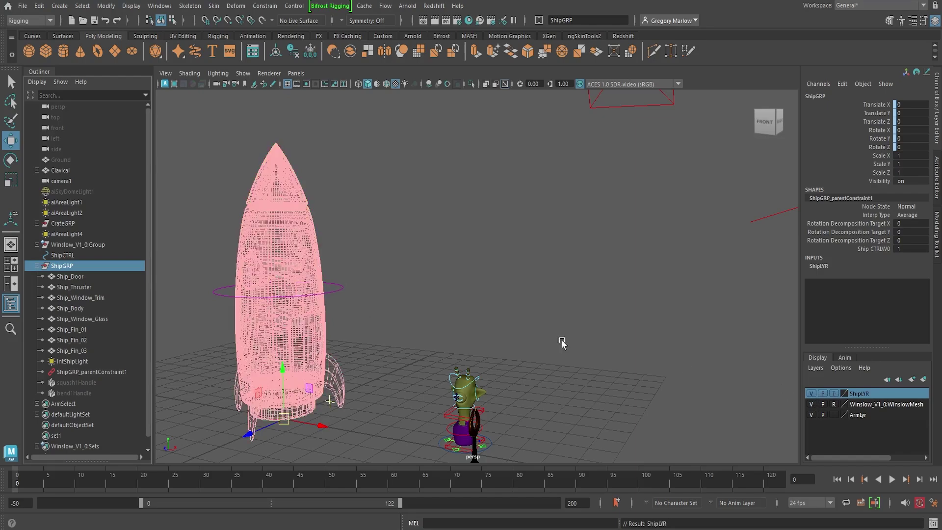
left_click(461, 319)
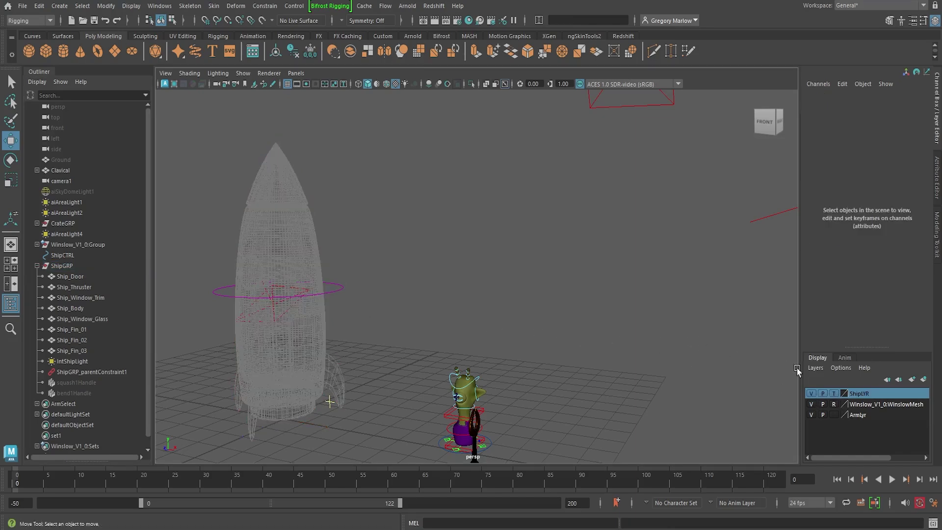
left_click(833, 393)
Step: Box-select across the rocket several times to check which objects can be picked
mouse_move(165, 149)
left_mouse_down()
mouse_move(274, 204)
mouse_move(349, 218)
left_mouse_up()
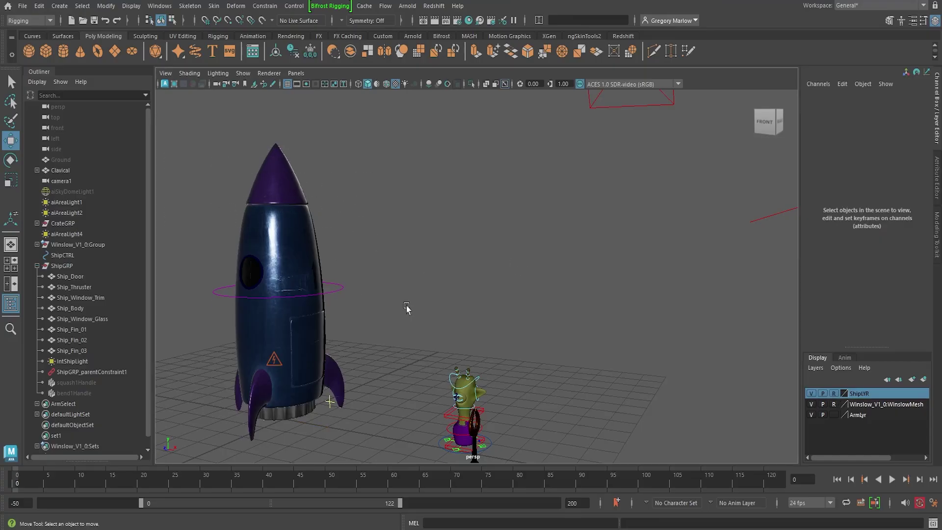
scroll(423, 312, "down", 2)
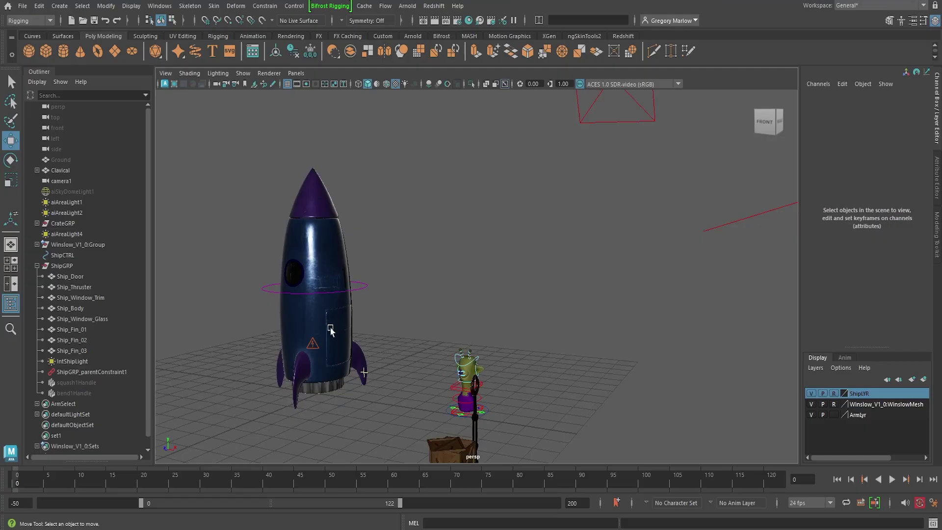
left_click_drag(233, 158, 388, 295)
left_click_drag(344, 196, 230, 299)
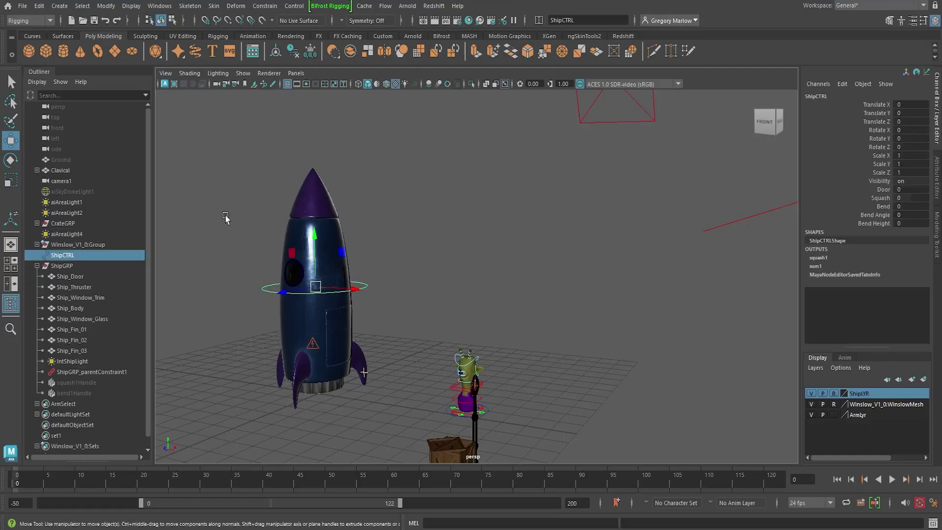
left_click(410, 288)
left_click_drag(206, 231, 372, 299)
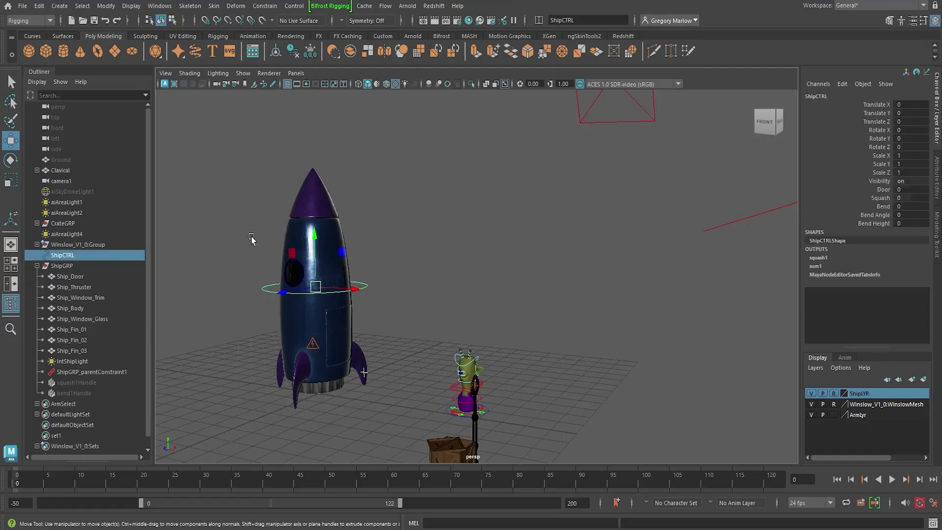
left_click(456, 307)
Step: Select ShipCTRL and key all its attributes at frame 0
left_click(356, 290)
left_click_drag(325, 355, 422, 346, "alt")
right_click_drag(423, 347, 435, 326, "alt")
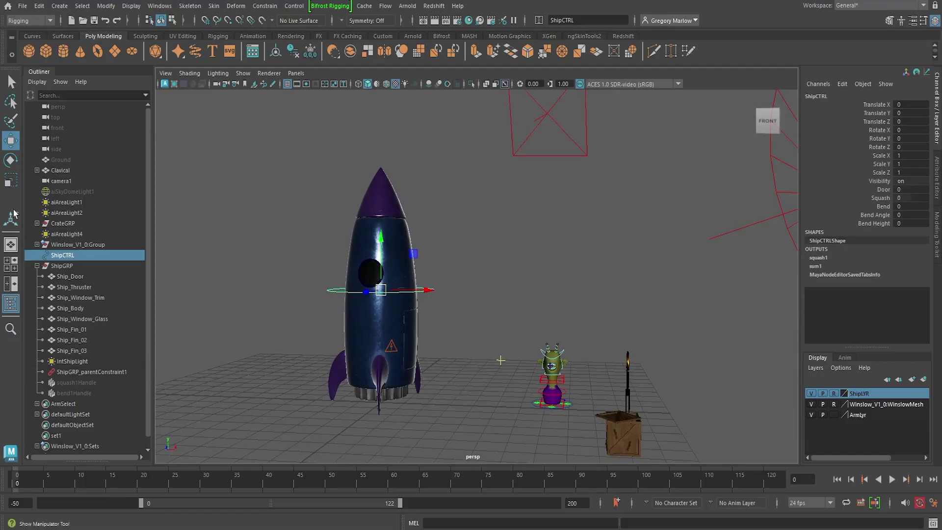
key("s")
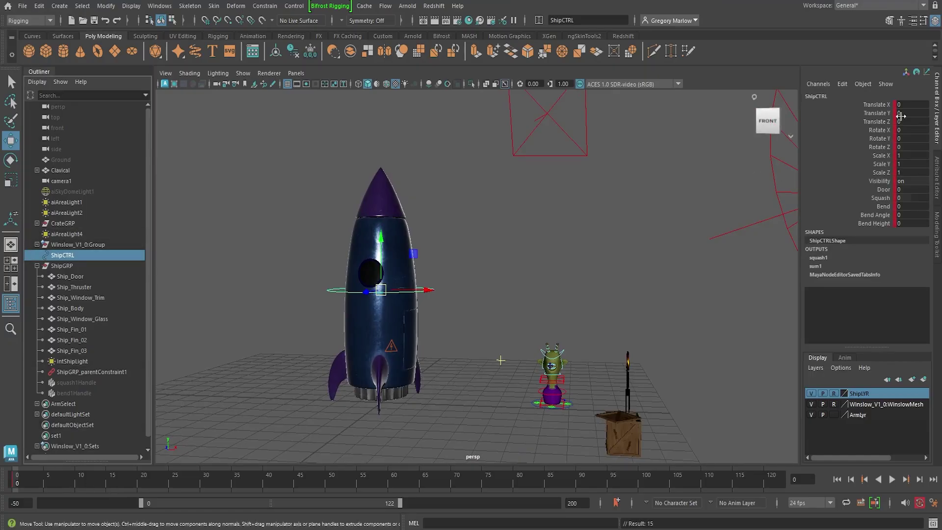
Step: Set ShipCTRL's Squash to -0.9 at frame 5 and key it
left_click(885, 201)
middle_click_drag(637, 344, 136, 481)
left_click(51, 484)
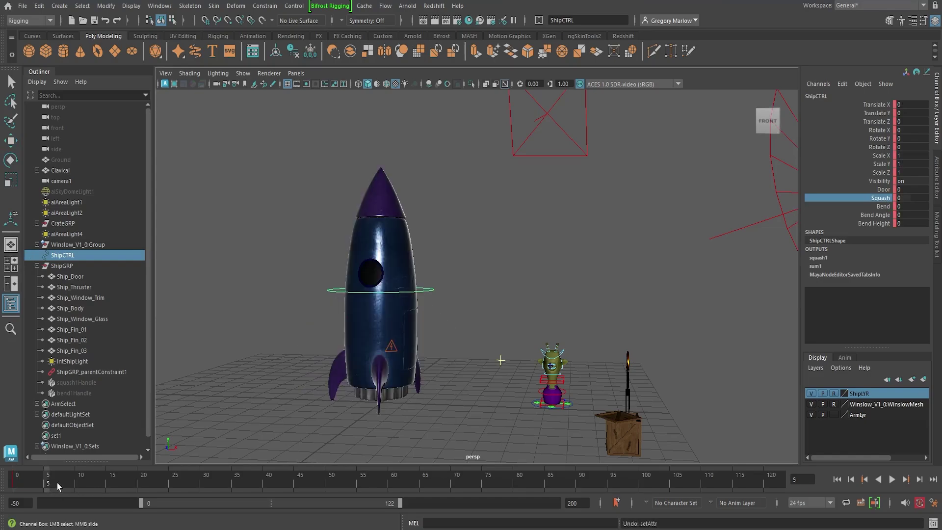
middle_click_drag(634, 258, 624, 255)
key("s")
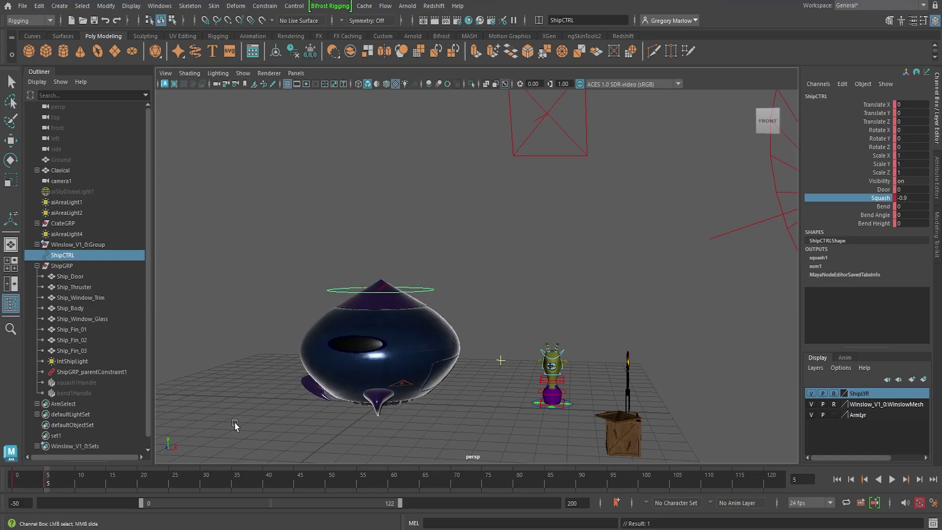
key("s")
Step: Set ShipCTRL's Squash to 0.5 at frame 7 and key it
key("alt+v")
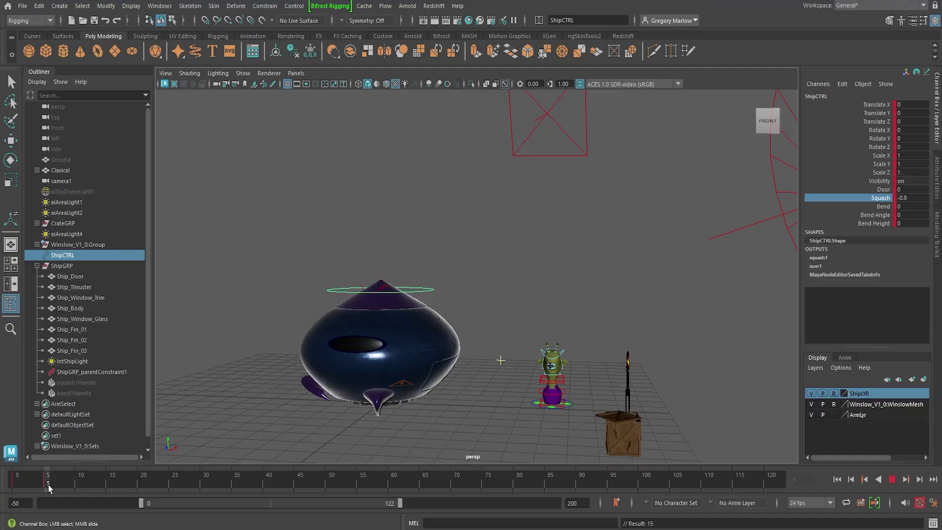
left_click(58, 487)
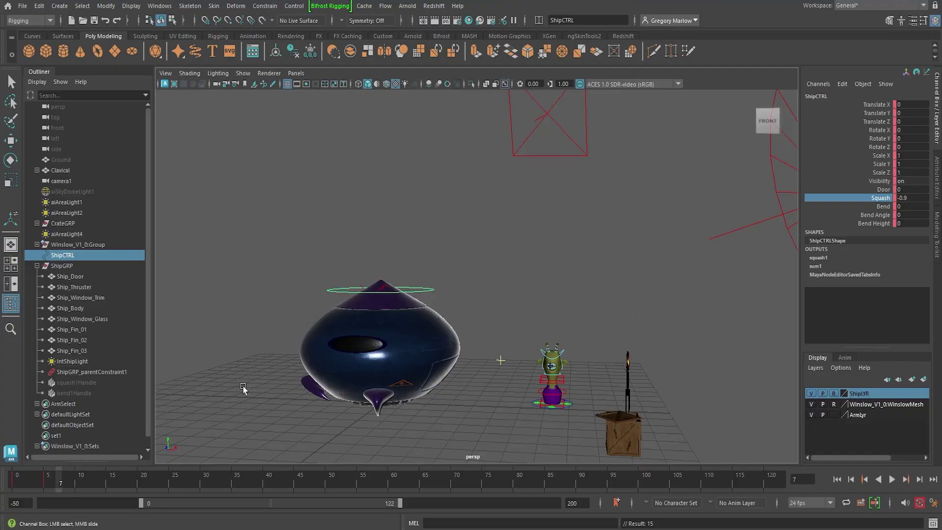
middle_click_drag(559, 233, 595, 236)
key("s")
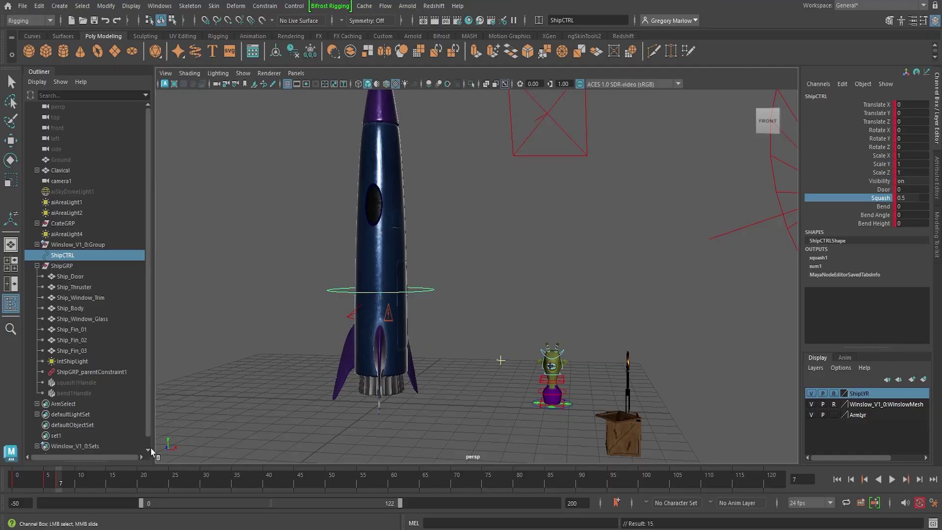
Step: At frame 15, raise ShipCTRL to about 7.4 in Y, rotate it about -64 degrees in Z, and set Squash to 0
left_click(108, 481)
middle_click_drag(561, 280, 534, 316, "alt")
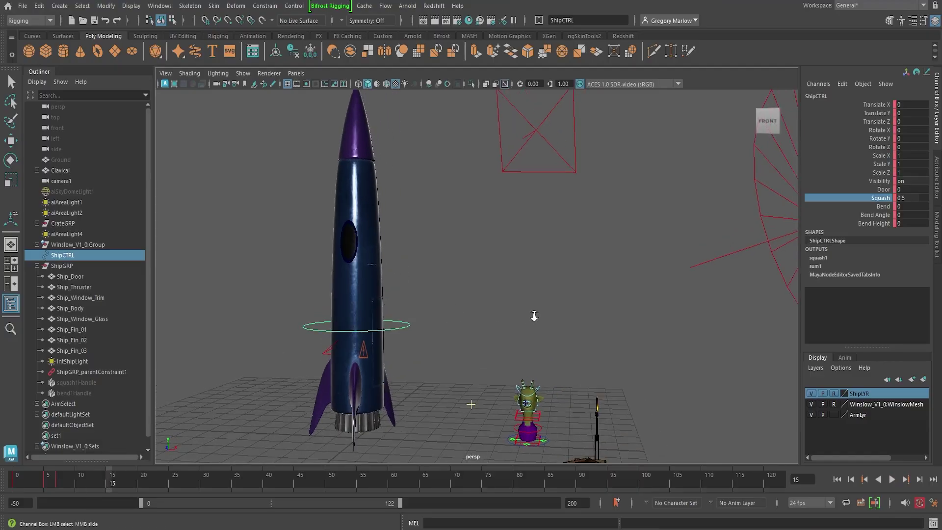
right_click_drag(534, 316, 508, 319, "alt")
key("w")
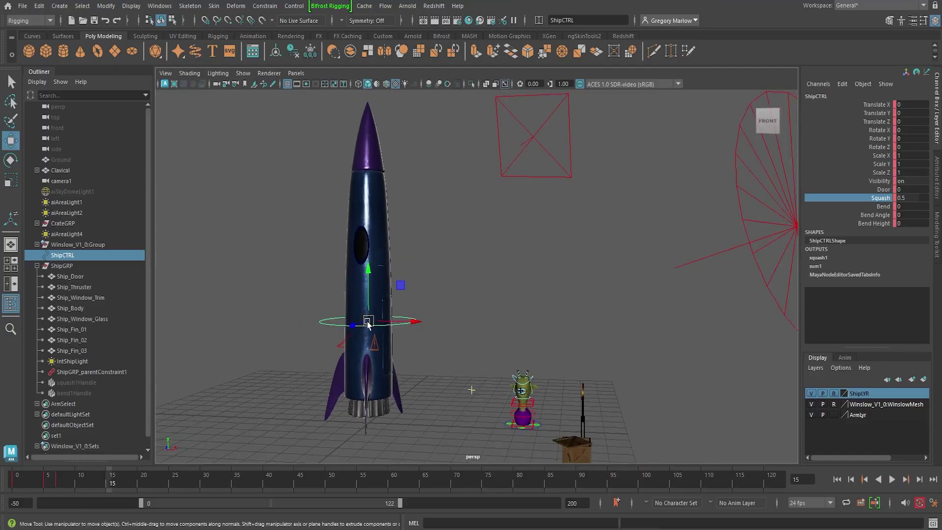
left_click_drag(368, 321, 410, 186)
key("e")
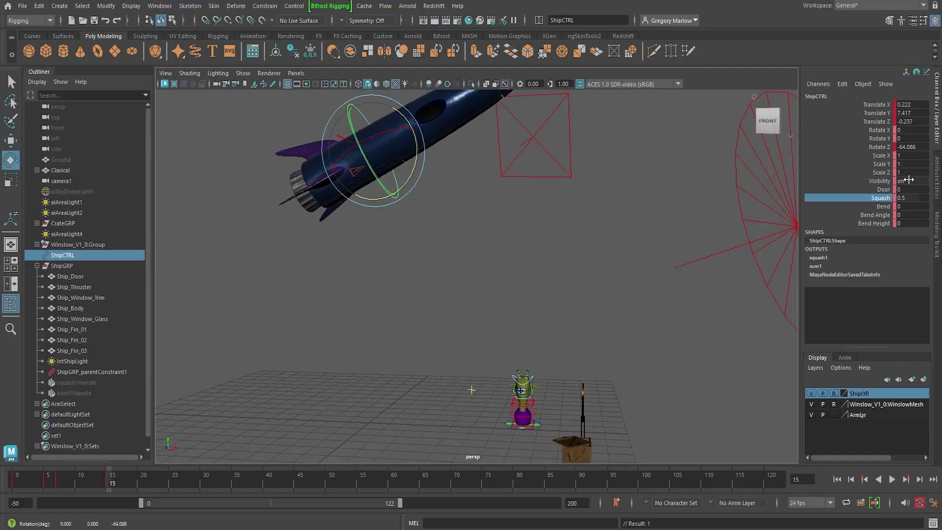
double_click(908, 197)
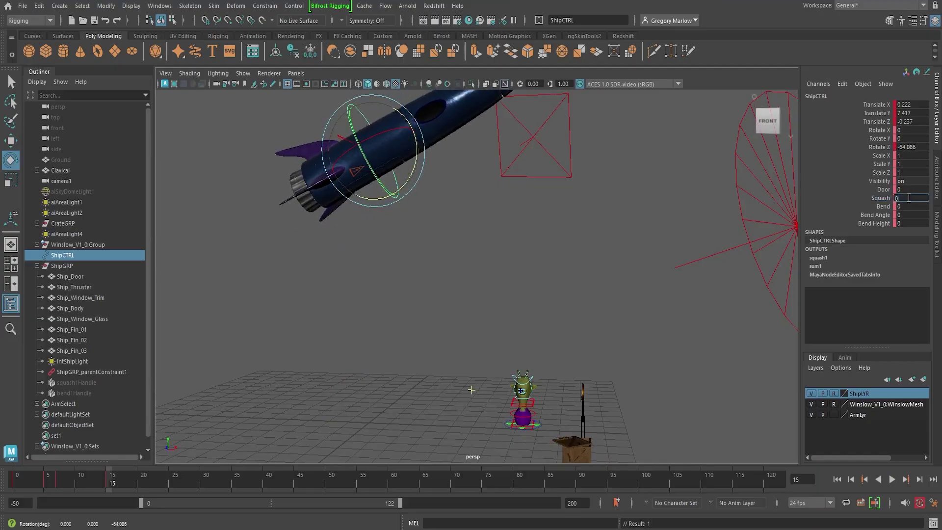
key("Return")
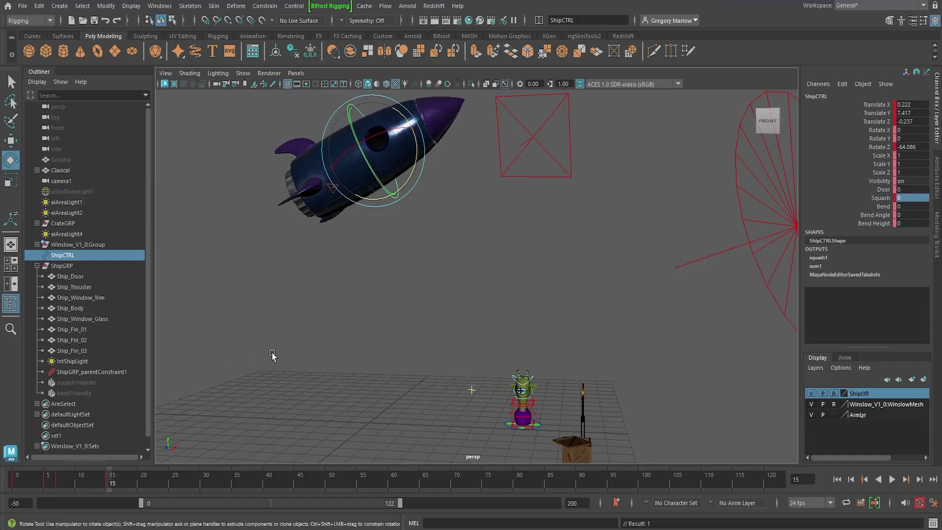
Step: Scrub and play back the rocket's squash, stretch and launch animation from frame 0 to 20
left_click_drag(89, 486, 11, 490)
left_click(891, 479)
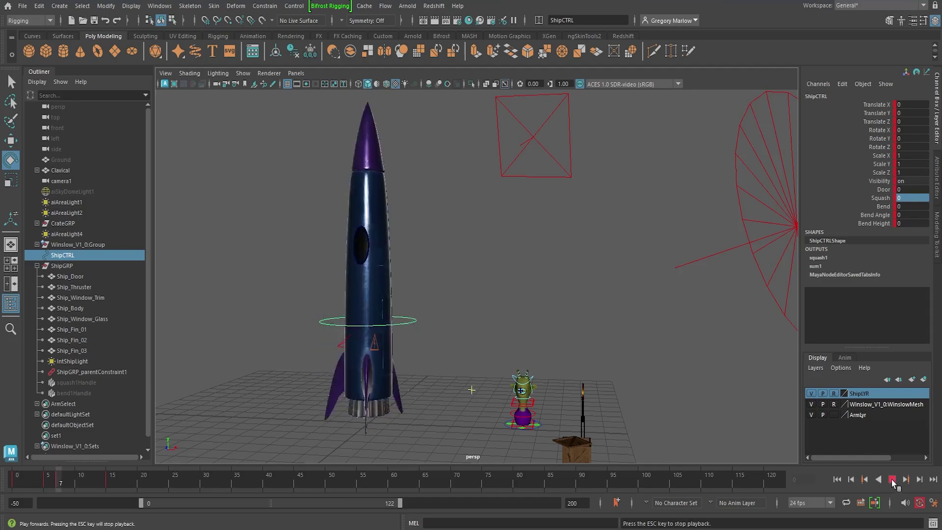
mouse_move(138, 487)
left_mouse_down()
mouse_move(41, 486)
mouse_move(143, 483)
left_mouse_up()
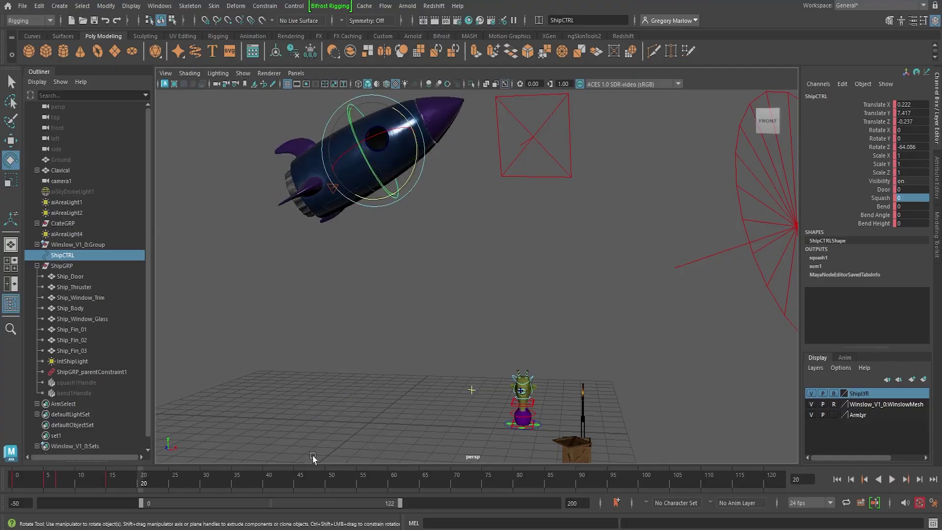
Step: Return to frame 0, delete all of ShipCTRL's keyframes across the timeline, and clear the selection
left_click(18, 484)
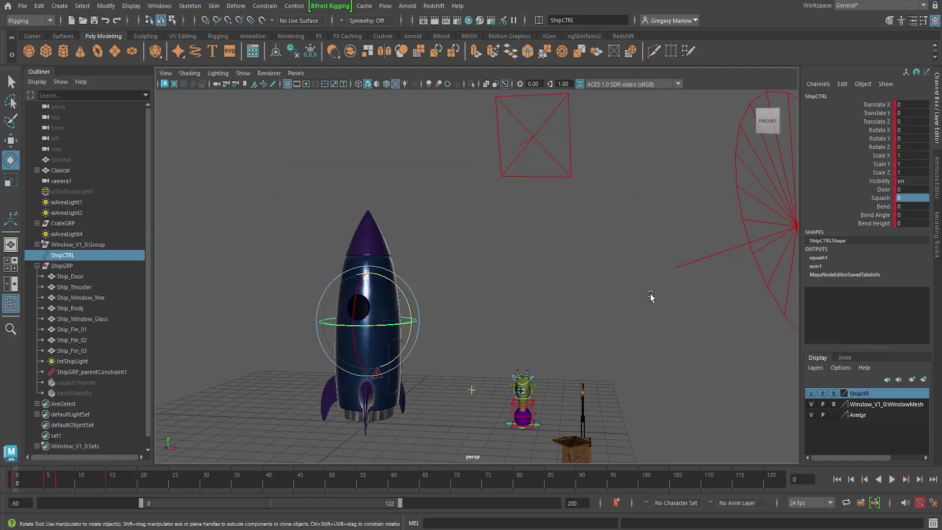
double_click(16, 485)
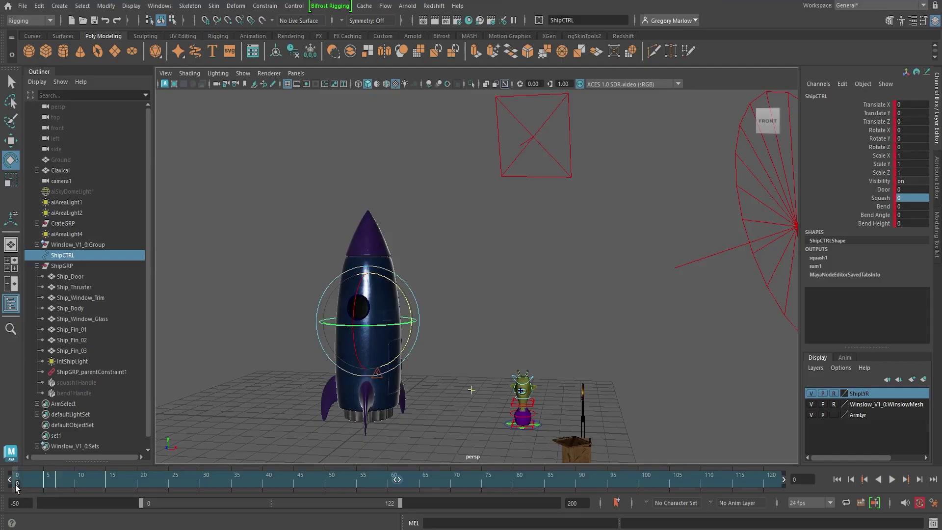
right_click(16, 485)
left_click(45, 305)
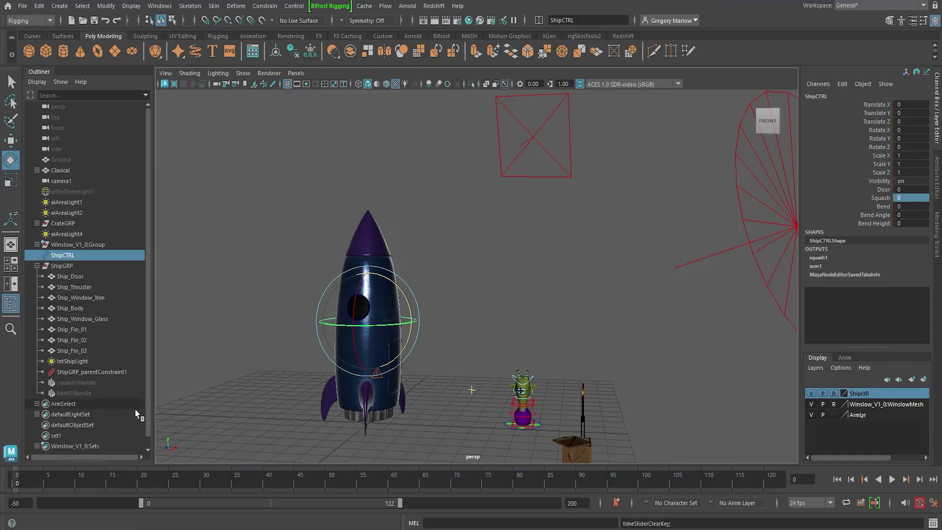
left_click(535, 285)
left_click_drag(448, 357, 425, 328, "alt")
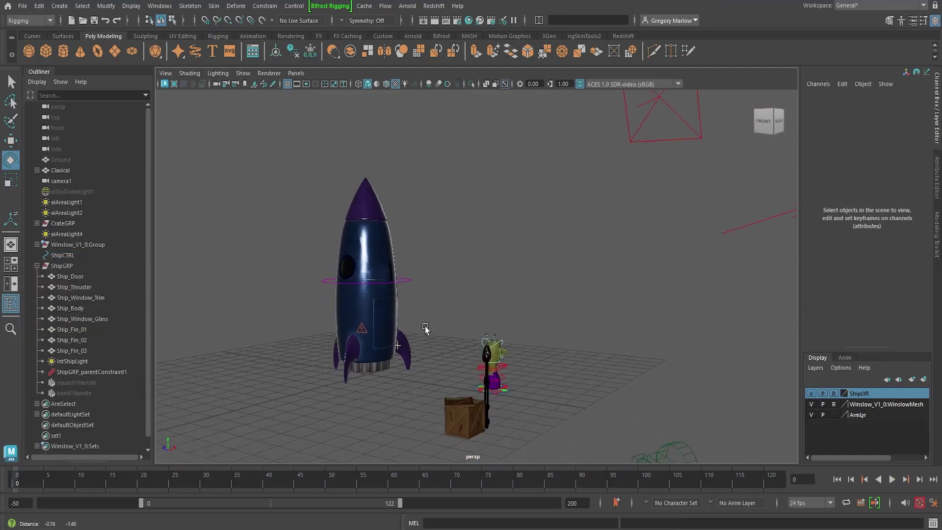
middle_click_drag(425, 327, 426, 308, "alt")
right_click_drag(402, 314, 472, 324, "alt")
middle_click_drag(472, 324, 481, 301, "alt")
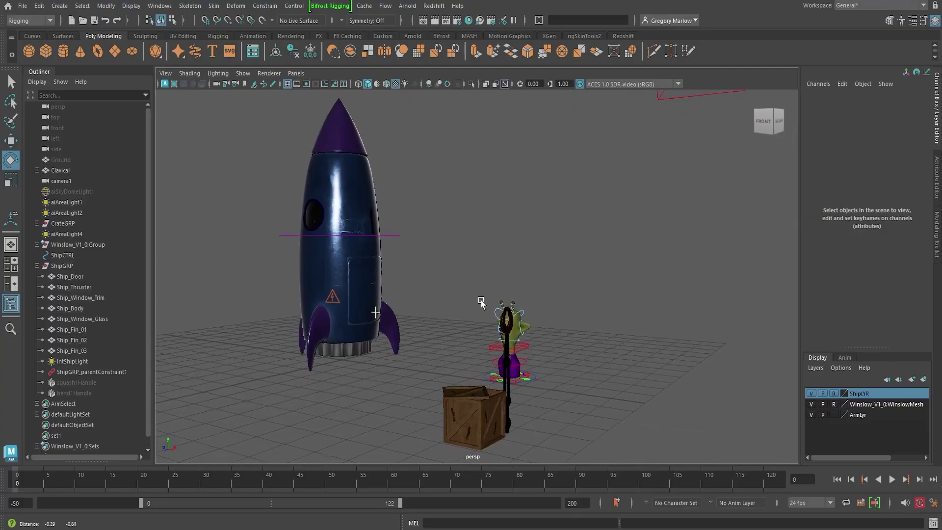